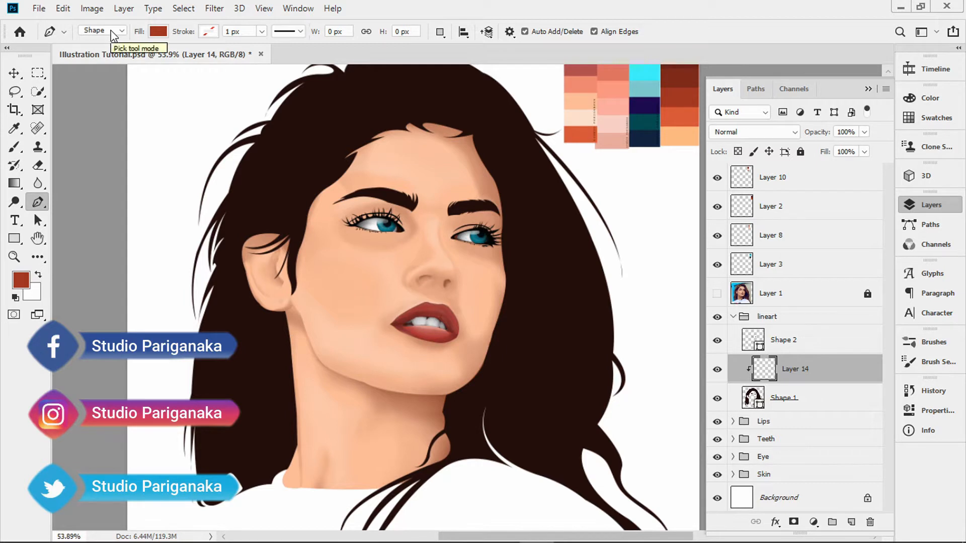
Set the Pen tool to Path mode and show the reference photo on Layer 1 with the hair in view.
{"action": "left_click", "coordinate": [112, 32]}
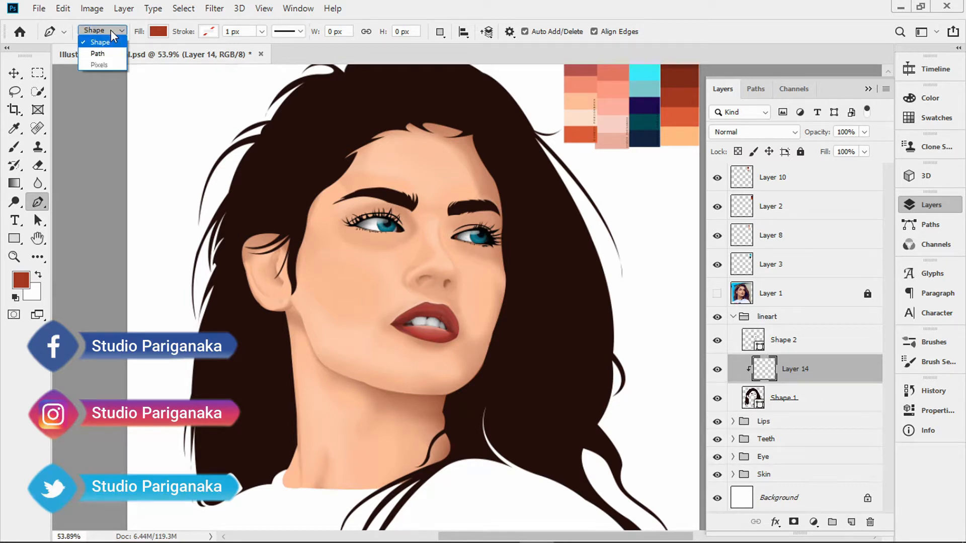
{"action": "left_click", "coordinate": [92, 53]}
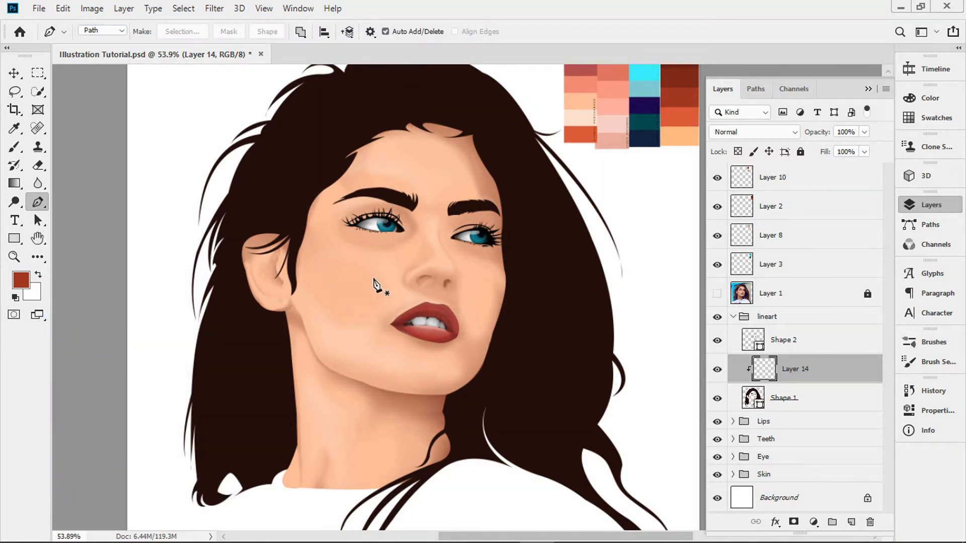
{"action": "left_click_drag", "start_coordinate": [358, 187], "coordinate": [336, 249]}
{"action": "scroll", "coordinate": [351, 241], "scroll_direction": "up", "scroll_amount": 3}
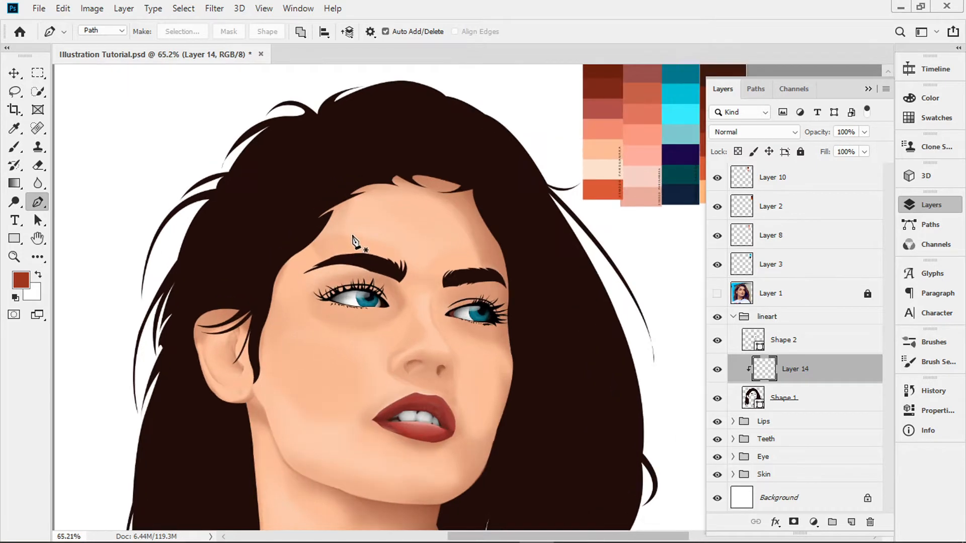
{"action": "scroll", "coordinate": [416, 247], "scroll_direction": "up", "scroll_amount": 1}
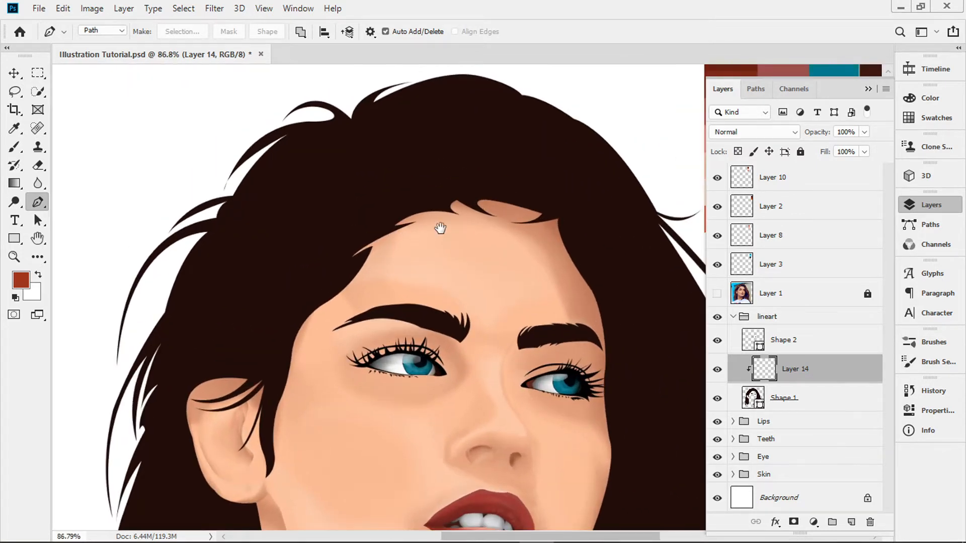
{"action": "left_click_drag", "start_coordinate": [440, 224], "coordinate": [406, 260]}
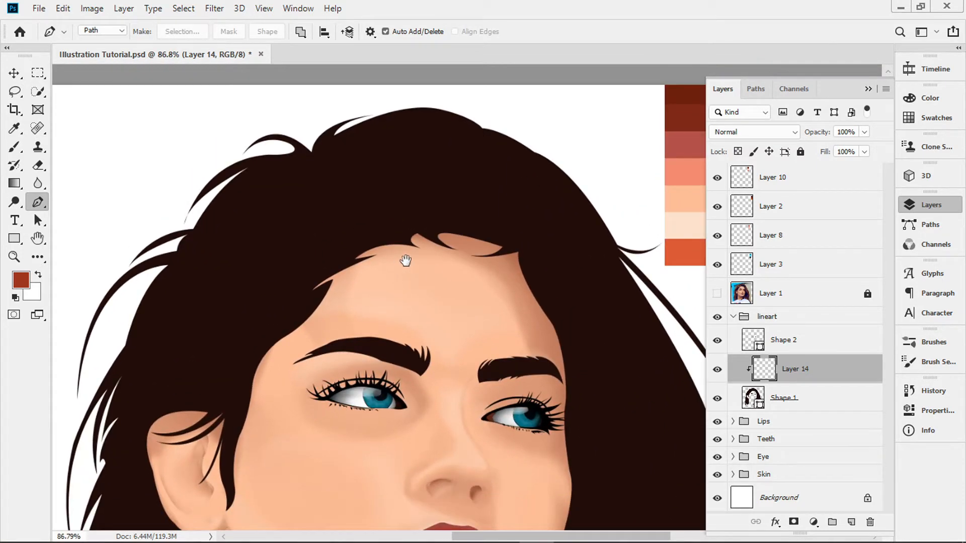
{"action": "left_click", "coordinate": [717, 293]}
{"action": "left_click_drag", "start_coordinate": [377, 210], "coordinate": [369, 227]}
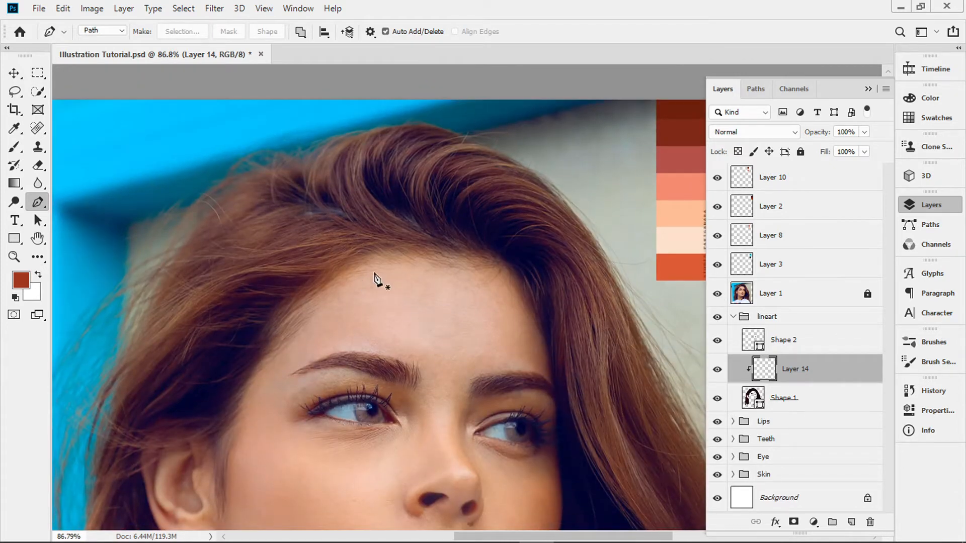
{"action": "left_click_drag", "start_coordinate": [341, 276], "coordinate": [380, 207]}
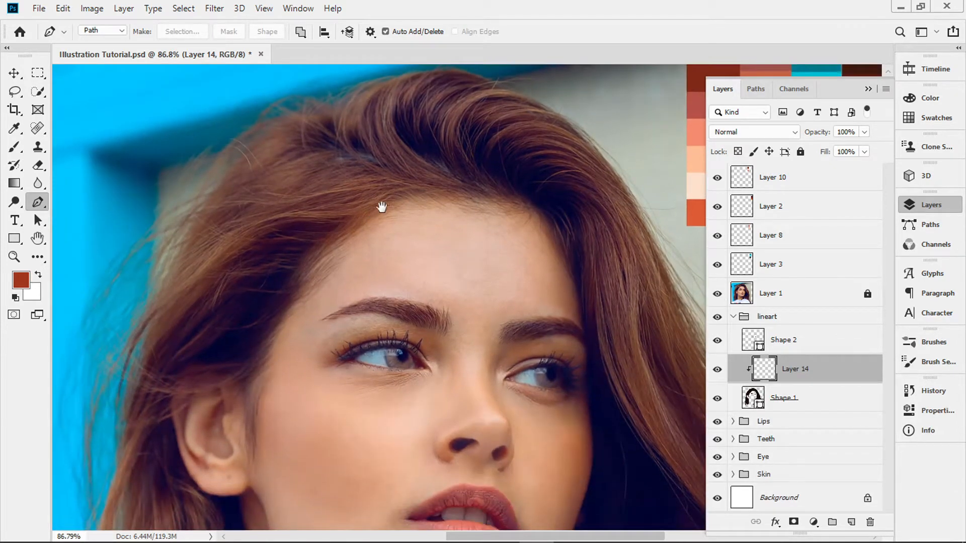
Trace a hair strand as an open curved path from the forehead hairline down the outer hair beside the ear.
{"action": "left_click", "coordinate": [441, 185]}
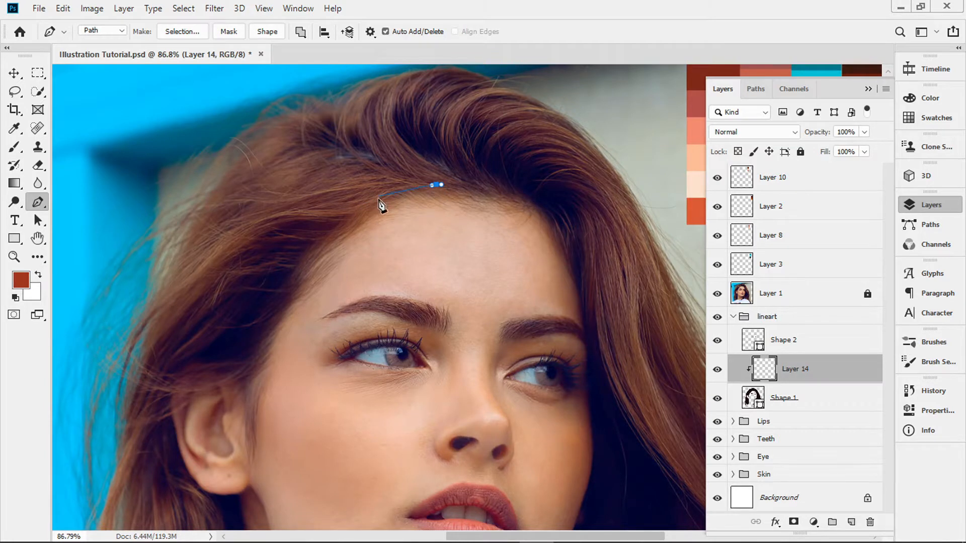
{"action": "left_click_drag", "start_coordinate": [358, 221], "coordinate": [355, 224]}
{"action": "left_click", "coordinate": [308, 215]}
{"action": "left_click_drag", "start_coordinate": [224, 250], "coordinate": [195, 294]}
{"action": "left_click_drag", "start_coordinate": [252, 208], "coordinate": [261, 214]}
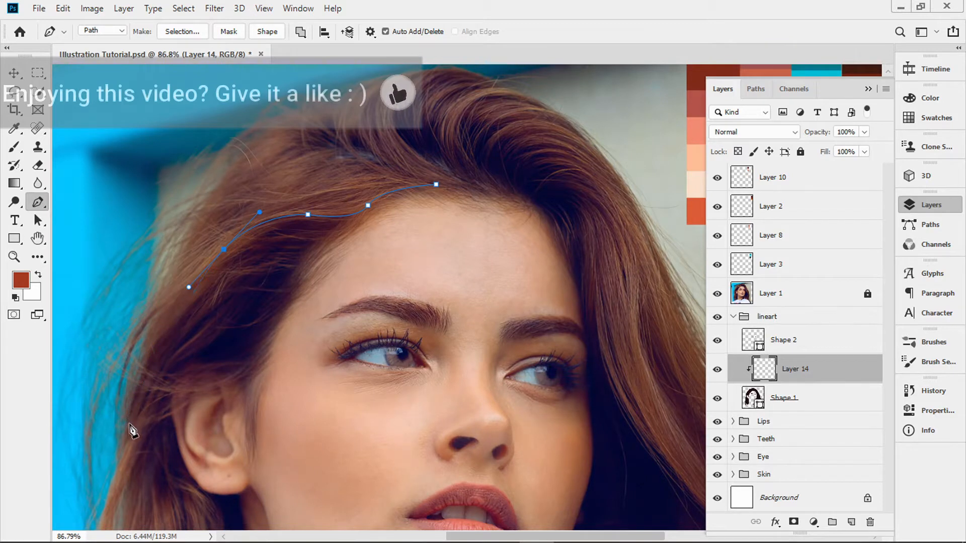
{"action": "left_click_drag", "start_coordinate": [129, 427], "coordinate": [133, 498]}
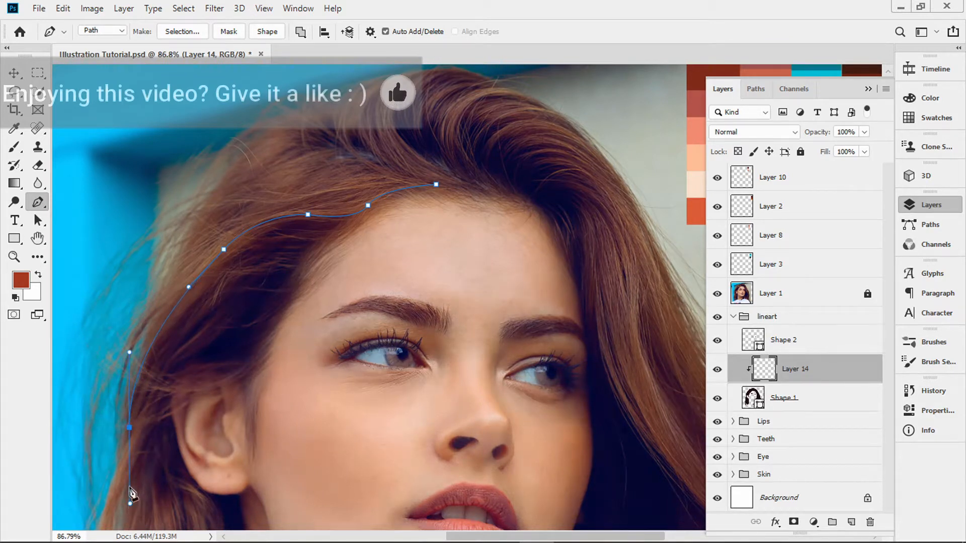
{"action": "left_click", "coordinate": [129, 428], "text": "alt"}
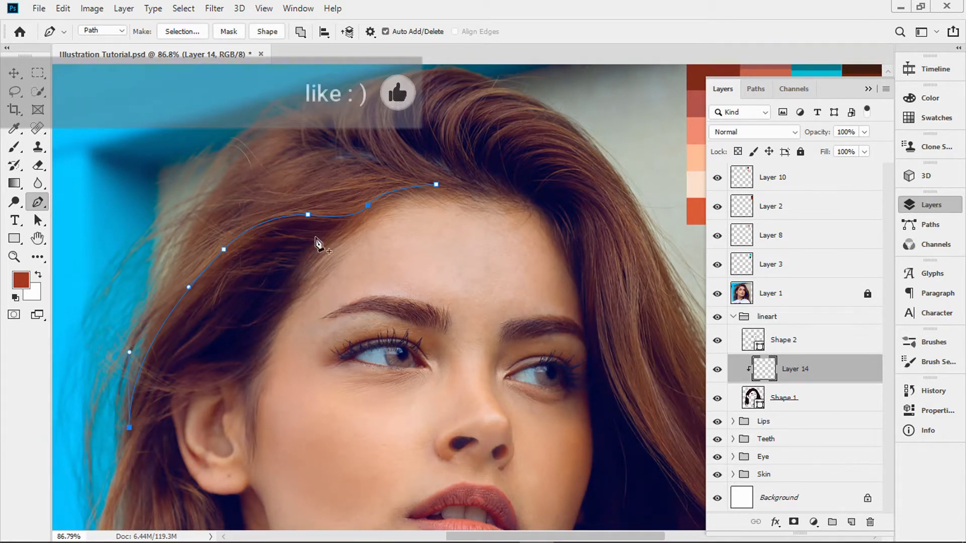
{"action": "key", "text": "Escape"}
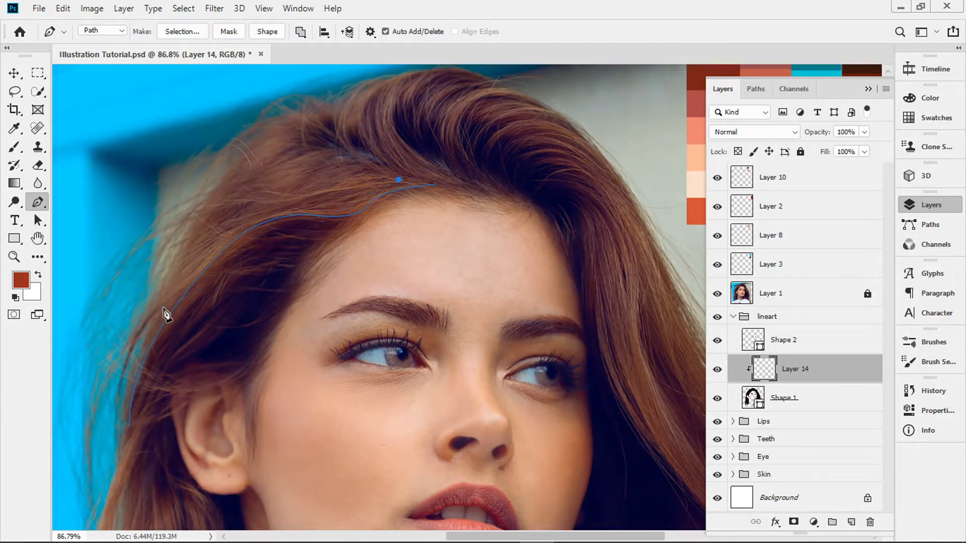
Draw further curved strand paths above the first one, sweeping from the hairline back over the ear-side hair.
{"action": "left_click_drag", "start_coordinate": [154, 309], "coordinate": [101, 436]}
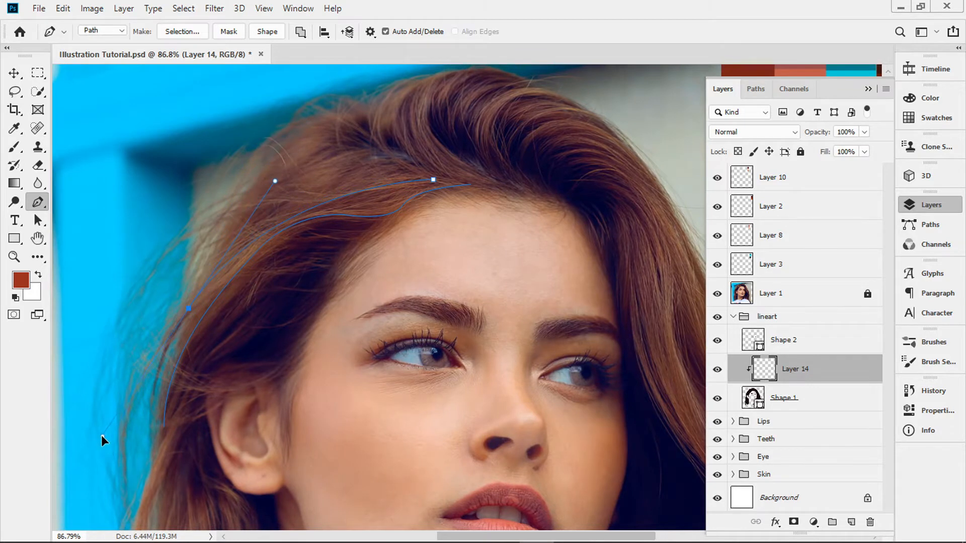
{"action": "key", "text": "Escape"}
{"action": "key", "text": "Escape"}
{"action": "left_click", "coordinate": [395, 173]}
{"action": "key", "text": "Escape"}
{"action": "key", "text": "Escape"}
{"action": "key", "text": "Escape"}
{"action": "left_click_drag", "start_coordinate": [402, 232], "coordinate": [447, 166]}
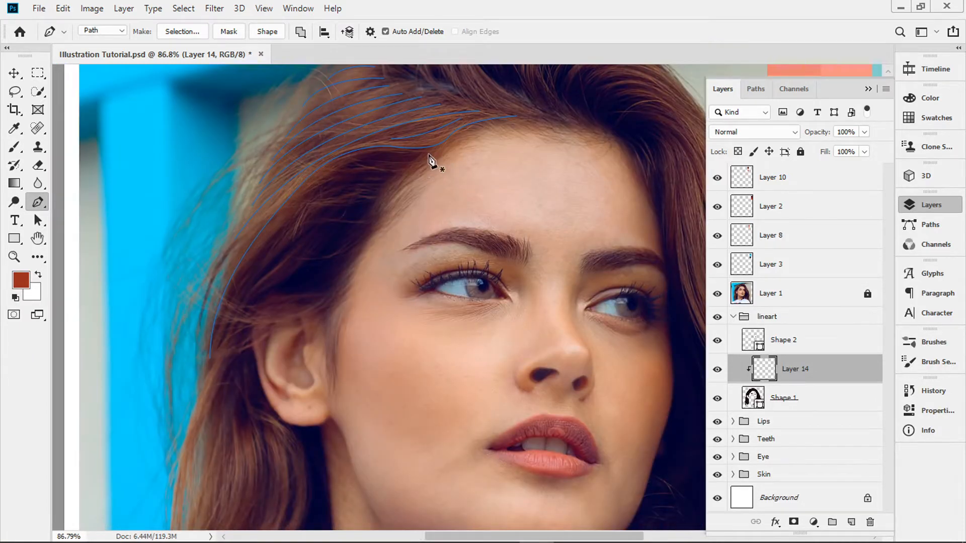
Draw short curved strand paths just below the hairline at the temple, following the hair flow in the photo.
{"action": "left_click", "coordinate": [408, 165]}
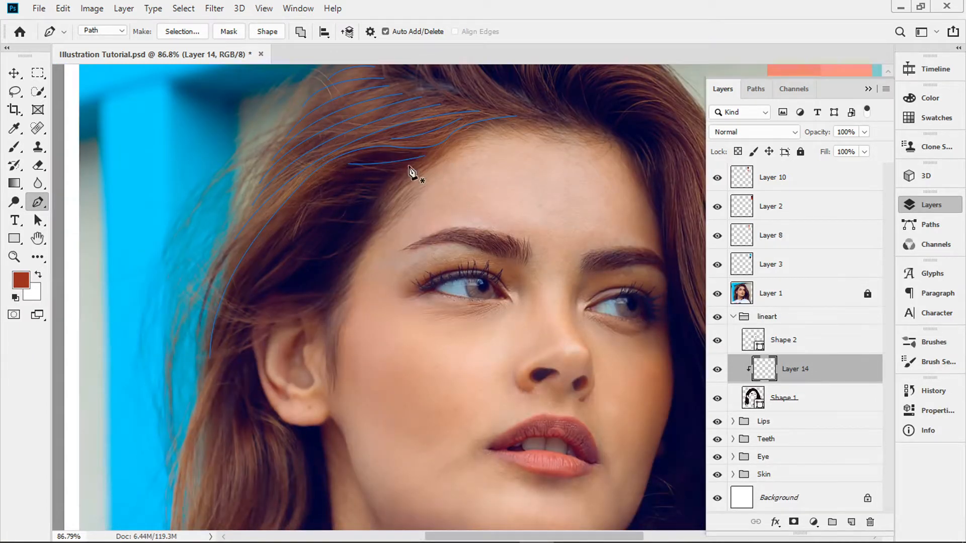
{"action": "left_click_drag", "start_coordinate": [282, 151], "coordinate": [228, 104]}
{"action": "left_click", "coordinate": [377, 187]}
{"action": "left_click_drag", "start_coordinate": [303, 200], "coordinate": [262, 272]}
{"action": "key", "text": "Escape"}
{"action": "left_click", "coordinate": [375, 191]}
{"action": "key", "text": "Escape"}
Delete the misplaced end anchor of the strand above the temple and redraw its curve with the Pen tool.
{"action": "left_click", "coordinate": [283, 151]}
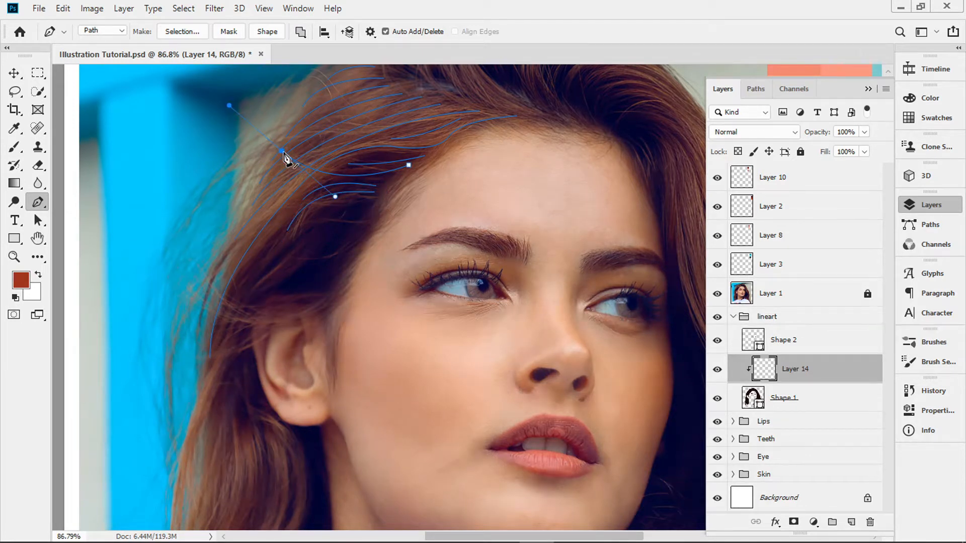
{"action": "left_click", "coordinate": [247, 141]}
{"action": "right_click", "coordinate": [37, 206]}
{"action": "left_click", "coordinate": [120, 256]}
{"action": "left_click", "coordinate": [282, 151]}
{"action": "right_click", "coordinate": [40, 205]}
{"action": "left_click", "coordinate": [100, 202]}
{"action": "left_click", "coordinate": [408, 165]}
{"action": "left_click_drag", "start_coordinate": [324, 171], "coordinate": [303, 163]}
Draw two curved strand paths running from the temple down towards the hair behind the ear.
{"action": "left_click", "coordinate": [332, 212]}
{"action": "left_click_drag", "start_coordinate": [233, 312], "coordinate": [157, 342]}
{"action": "key", "text": "Escape"}
{"action": "left_click", "coordinate": [315, 224]}
{"action": "mouse_move", "coordinate": [239, 295]}
{"action": "left_mouse_down"}
{"action": "mouse_move", "coordinate": [181, 314]}
{"action": "mouse_move", "coordinate": [288, 192]}
{"action": "left_mouse_up"}
{"action": "key", "text": "Escape"}
Draw one strand path through the dark hair beside the temple and another sweeping back just above the ear.
{"action": "left_click", "coordinate": [282, 229]}
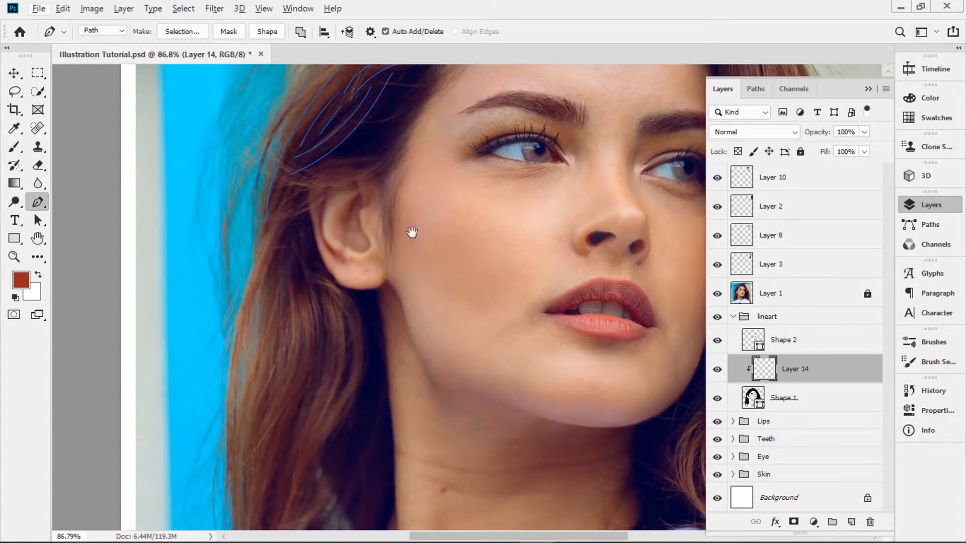
{"action": "left_click_drag", "start_coordinate": [412, 232], "coordinate": [346, 313]}
{"action": "left_click_drag", "start_coordinate": [306, 203], "coordinate": [256, 211]}
{"action": "key", "text": "Escape"}
{"action": "left_click", "coordinate": [334, 224]}
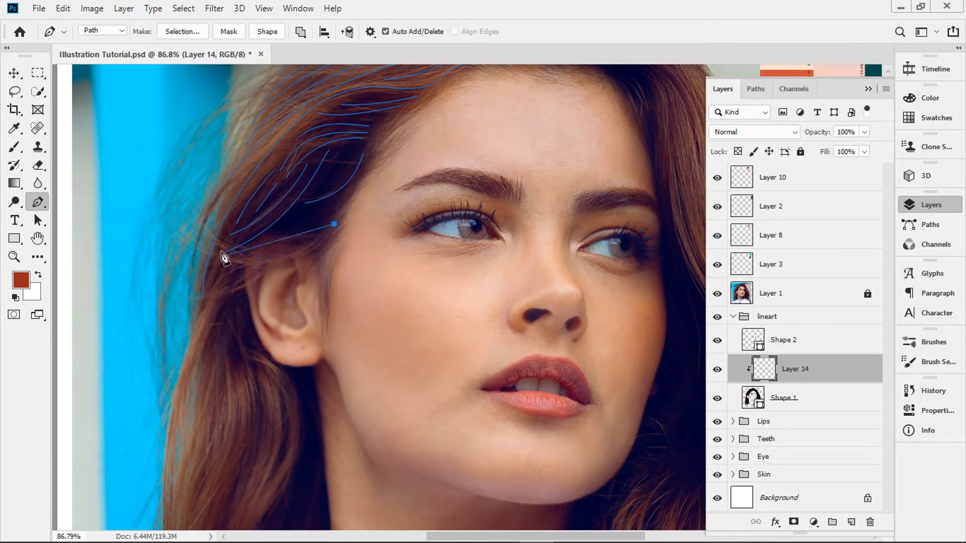
{"action": "left_click_drag", "start_coordinate": [216, 251], "coordinate": [141, 214]}
{"action": "key", "text": "Escape"}
Hide Layer 1 to check the illustration, then reselect the Work Path and show Layer 1 again.
{"action": "left_click", "coordinate": [717, 294]}
{"action": "key", "text": "Escape"}
{"action": "left_click", "coordinate": [755, 89]}
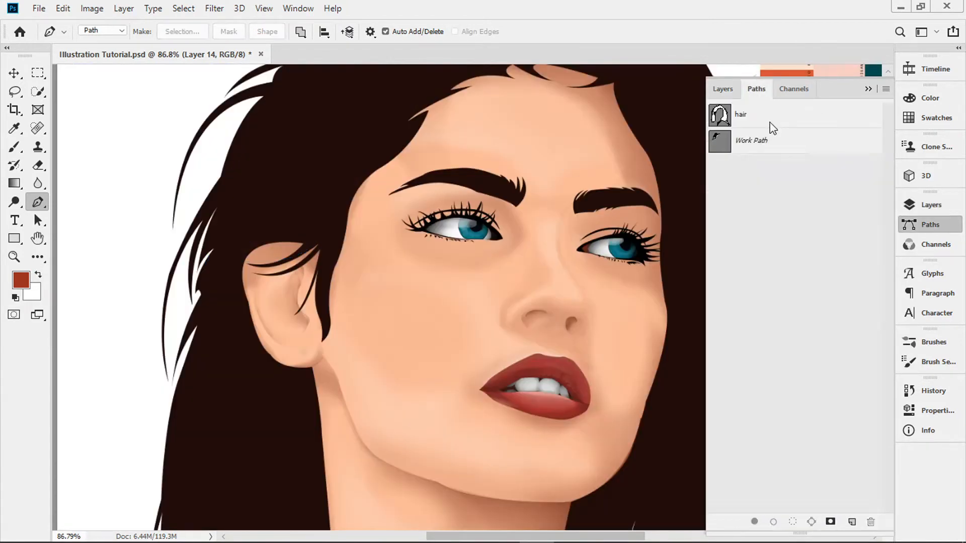
{"action": "left_click", "coordinate": [770, 132]}
{"action": "left_click", "coordinate": [723, 88]}
{"action": "left_click", "coordinate": [717, 297]}
{"action": "key", "text": "c"}
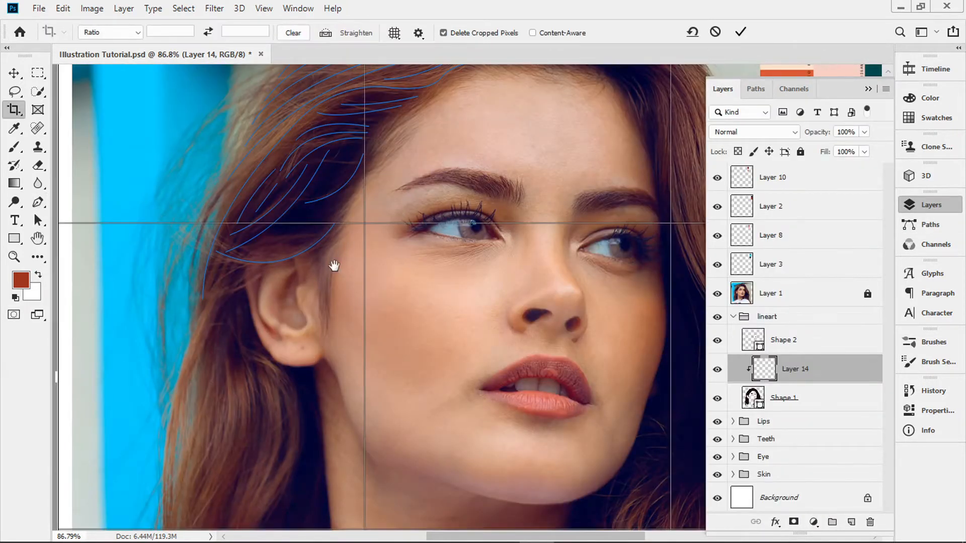
{"action": "left_click", "coordinate": [325, 266]}
{"action": "left_click", "coordinate": [739, 28]}
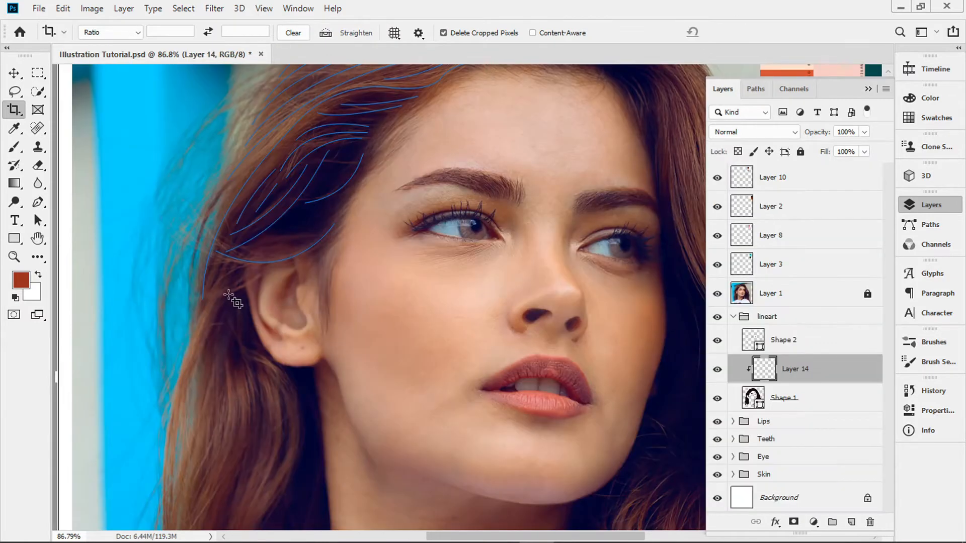
{"action": "key", "text": "p"}
Draw a long strand path from behind the ear down the outer edge of the hanging hair.
{"action": "scroll", "coordinate": [272, 307], "scroll_direction": "down", "scroll_amount": 1}
{"action": "scroll", "coordinate": [272, 302], "scroll_direction": "down", "scroll_amount": 1}
{"action": "left_click", "coordinate": [257, 224]}
{"action": "left_click_drag", "start_coordinate": [204, 502], "coordinate": [220, 531]}
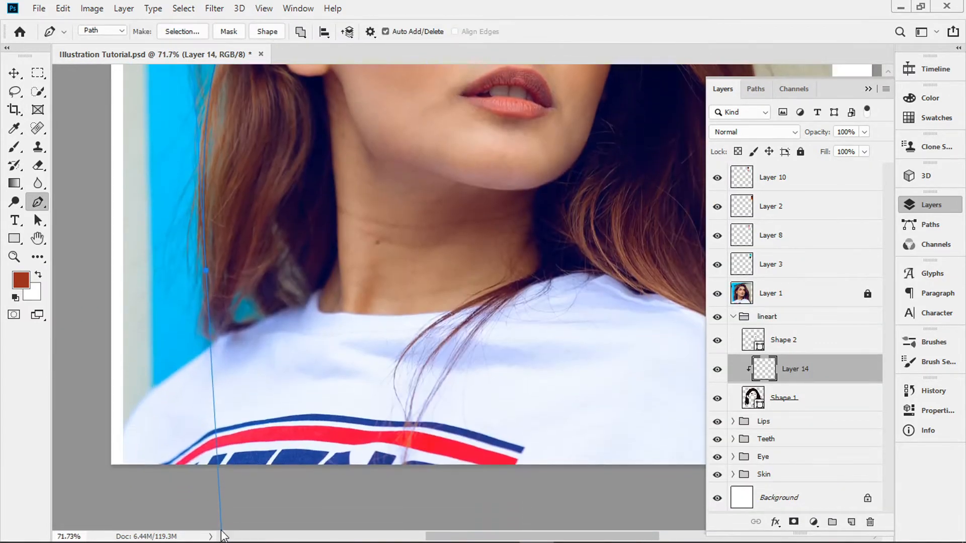
{"action": "key", "text": "Escape"}
Add two more long strand paths beside it, from behind the ear down towards the shoulder.
{"action": "scroll", "coordinate": [274, 315], "scroll_direction": "down", "scroll_amount": 5}
{"action": "scroll", "coordinate": [263, 187], "scroll_direction": "up", "scroll_amount": 3}
{"action": "left_click", "coordinate": [263, 206]}
{"action": "left_click_drag", "start_coordinate": [243, 299], "coordinate": [243, 374]}
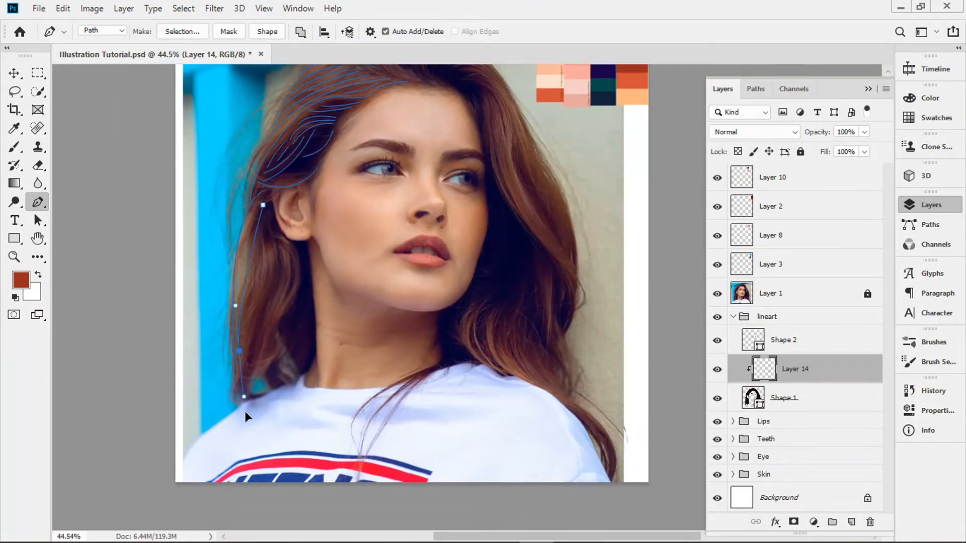
{"action": "left_click_drag", "start_coordinate": [245, 412], "coordinate": [245, 443]}
{"action": "key", "text": "Escape"}
{"action": "left_click", "coordinate": [263, 212]}
{"action": "left_click_drag", "start_coordinate": [245, 327], "coordinate": [248, 403]}
{"action": "key", "text": "Escape"}
Draw strand paths bulging from behind the ear along the inner side of the hanging hair and down to its tips.
{"action": "left_click", "coordinate": [265, 218]}
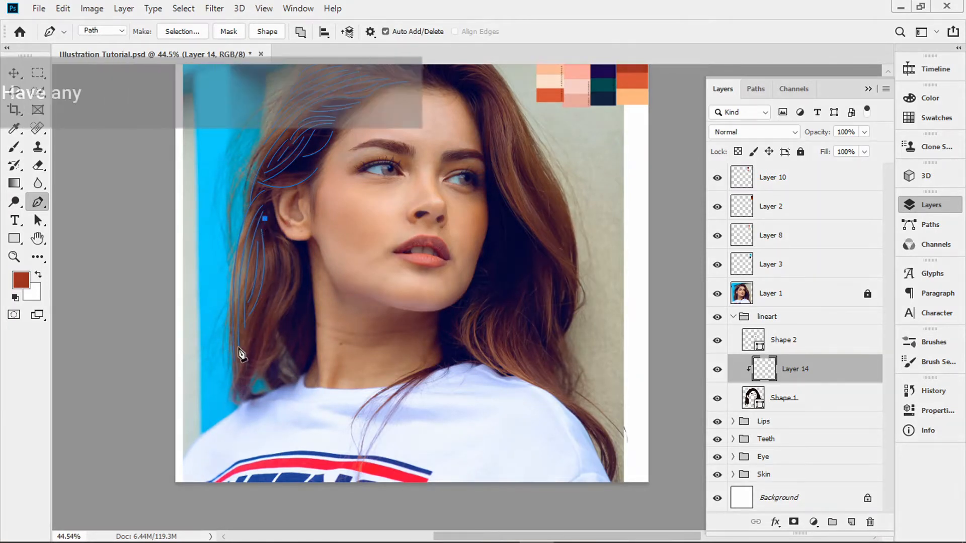
{"action": "left_click_drag", "start_coordinate": [246, 350], "coordinate": [205, 423]}
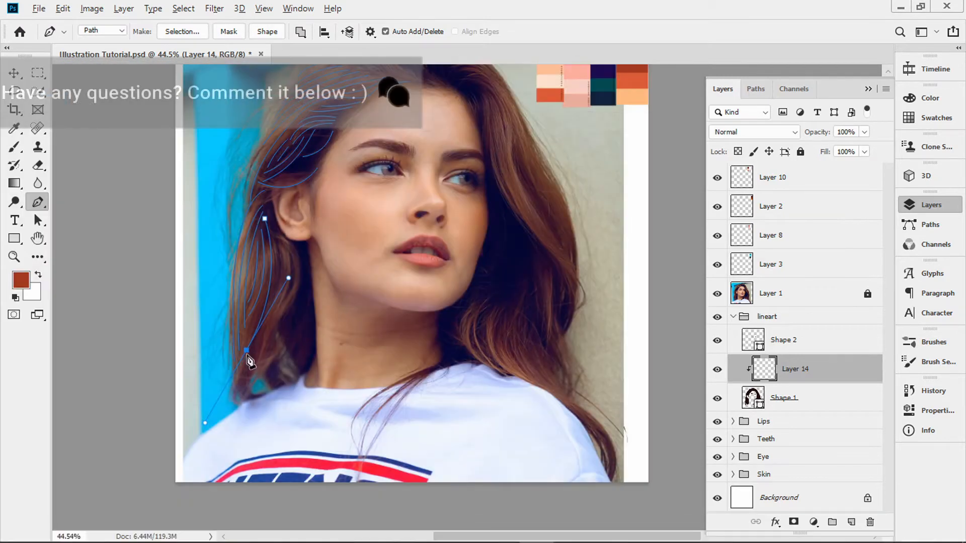
{"action": "key", "text": "Escape"}
{"action": "left_click", "coordinate": [274, 235]}
{"action": "left_click_drag", "start_coordinate": [253, 350], "coordinate": [250, 405]}
{"action": "left_click", "coordinate": [254, 351], "text": "alt"}
{"action": "left_click_drag", "start_coordinate": [284, 300], "coordinate": [275, 323]}
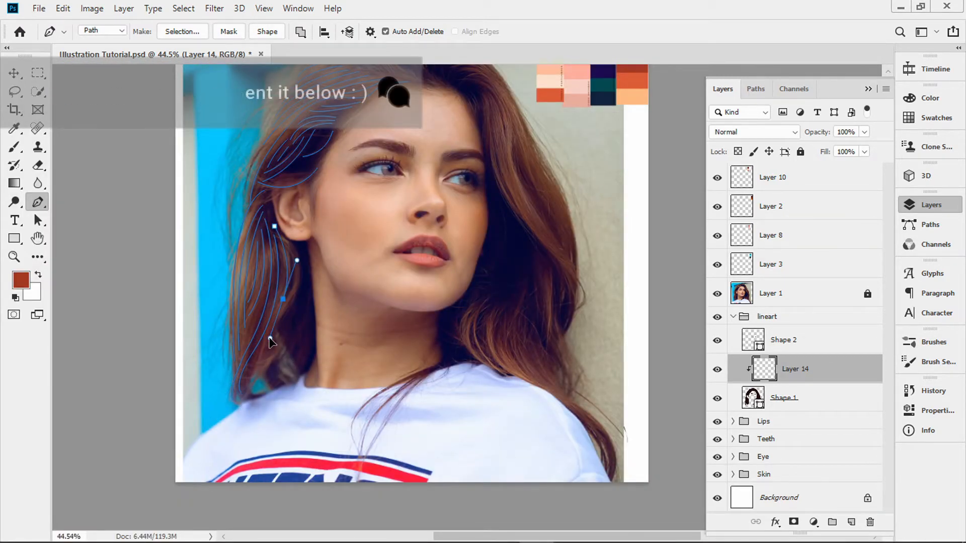
{"action": "left_click", "coordinate": [283, 299], "text": "alt"}
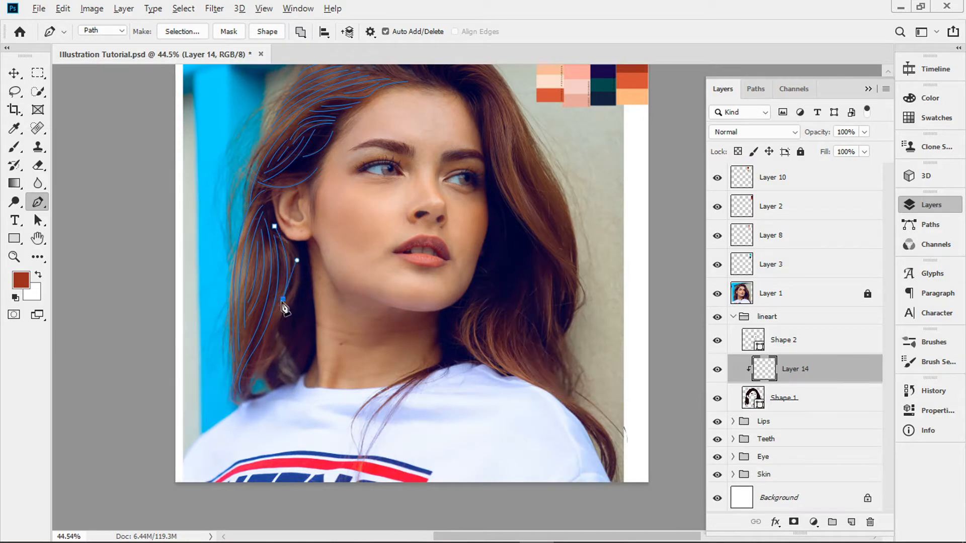
{"action": "left_click_drag", "start_coordinate": [271, 328], "coordinate": [258, 418]}
Draw a long strand path from the hairline up over the crown and down the outer edge of the far-side hair.
{"action": "scroll", "coordinate": [272, 322], "scroll_direction": "up", "scroll_amount": 4}
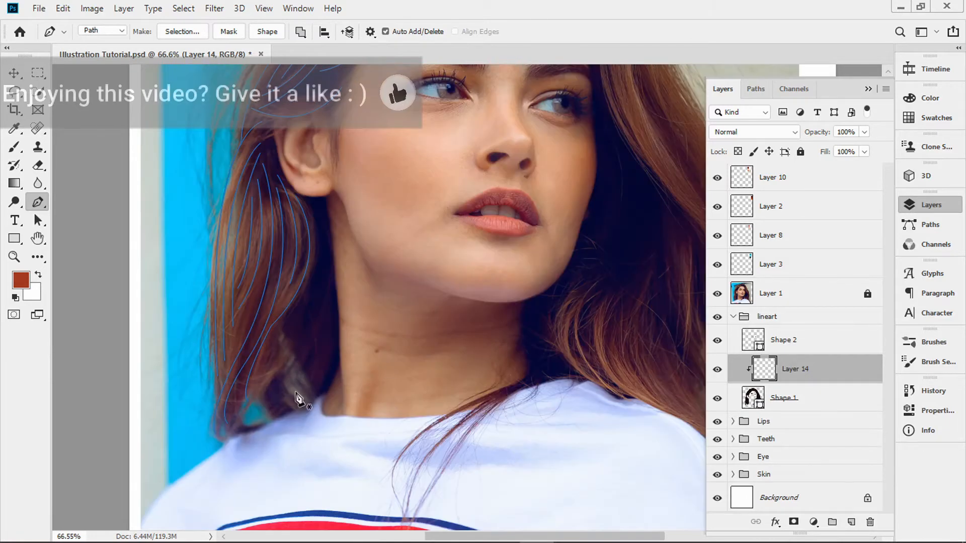
{"action": "scroll", "coordinate": [410, 336], "scroll_direction": "down", "scroll_amount": 4}
{"action": "scroll", "coordinate": [301, 186], "scroll_direction": "up", "scroll_amount": 5}
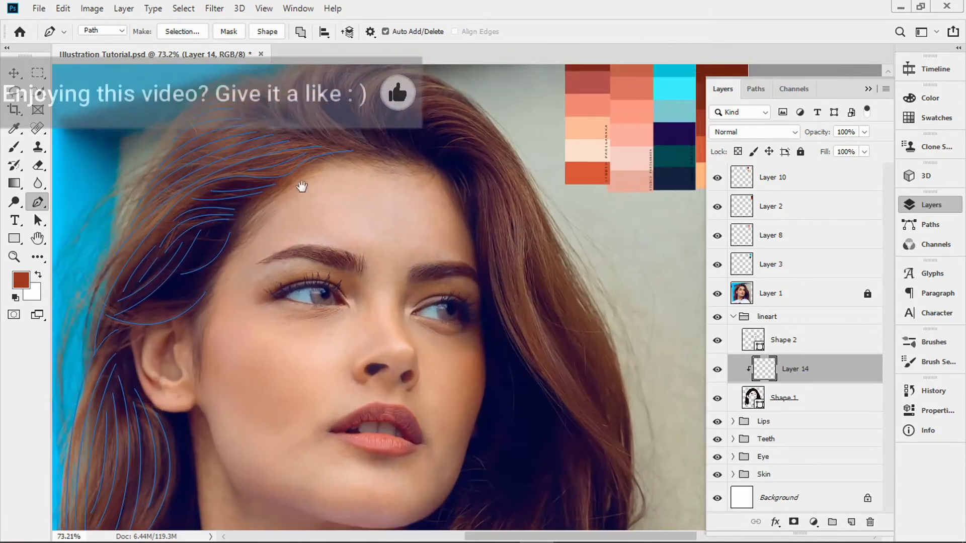
{"action": "left_click_drag", "start_coordinate": [365, 153], "coordinate": [297, 264]}
{"action": "left_click", "coordinate": [324, 263]}
{"action": "left_click_drag", "start_coordinate": [334, 190], "coordinate": [405, 202]}
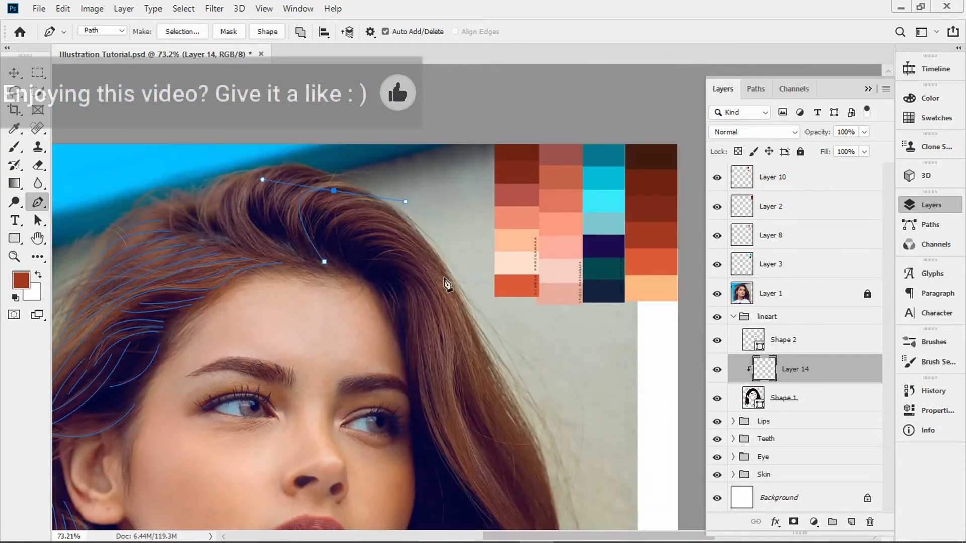
{"action": "left_click", "coordinate": [451, 296]}
{"action": "left_click_drag", "start_coordinate": [464, 372], "coordinate": [392, 237]}
{"action": "left_click_drag", "start_coordinate": [485, 420], "coordinate": [485, 451]}
Draw two curved strand paths rising from the hairline to the top of the crown.
{"action": "scroll", "coordinate": [312, 197], "scroll_direction": "down", "scroll_amount": 2}
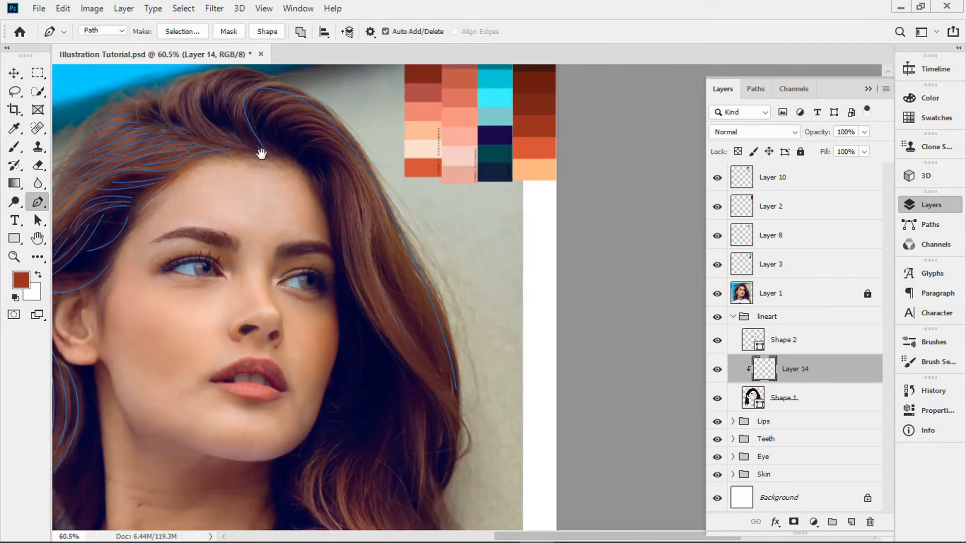
{"action": "left_click_drag", "start_coordinate": [312, 197], "coordinate": [372, 283]}
{"action": "mouse_move", "coordinate": [371, 174]}
{"action": "left_mouse_down"}
{"action": "mouse_move", "coordinate": [486, 229]}
{"action": "mouse_move", "coordinate": [481, 221]}
{"action": "left_mouse_up"}
{"action": "key", "text": "Escape"}
{"action": "left_click", "coordinate": [294, 217]}
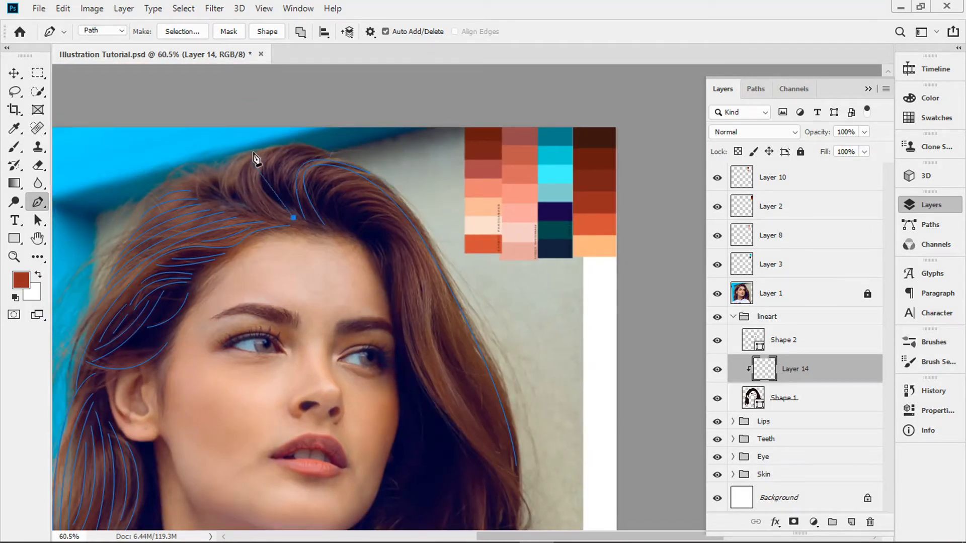
{"action": "mouse_move", "coordinate": [277, 150]}
{"action": "left_mouse_down"}
{"action": "mouse_move", "coordinate": [337, 118]}
{"action": "mouse_move", "coordinate": [361, 154]}
{"action": "mouse_move", "coordinate": [373, 152]}
{"action": "left_mouse_up"}
{"action": "key", "text": "Escape"}
Add more strand paths through the swept-back hair between the crown and the ear-side strands.
{"action": "left_click", "coordinate": [273, 190]}
{"action": "key", "text": "Escape"}
{"action": "left_click", "coordinate": [294, 206]}
{"action": "scroll", "coordinate": [220, 191], "scroll_direction": "up", "scroll_amount": 3}
{"action": "left_click", "coordinate": [216, 184]}
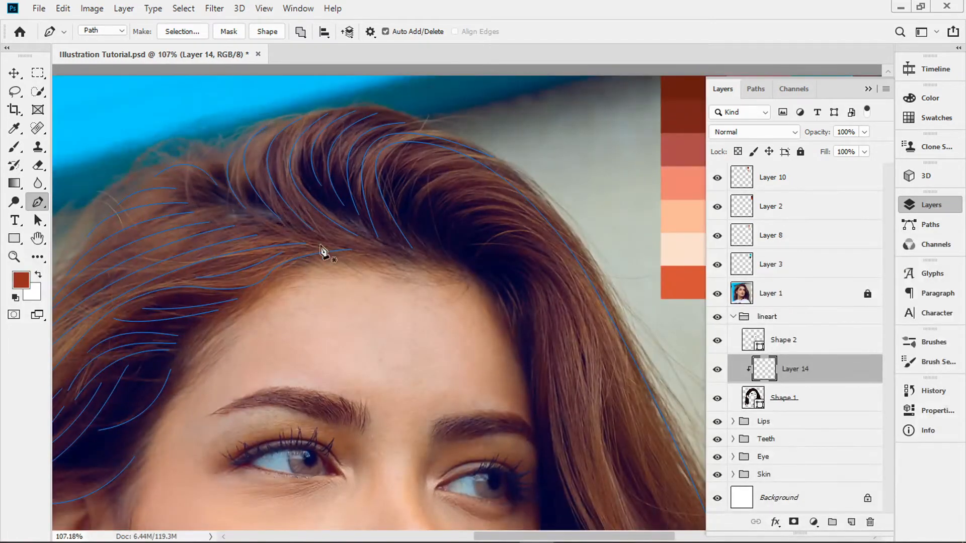
Draw short curved strand paths on the far side of the crown, beneath the long outer strand.
{"action": "scroll", "coordinate": [259, 243], "scroll_direction": "down", "scroll_amount": 3}
{"action": "mouse_move", "coordinate": [286, 199]}
{"action": "left_mouse_down"}
{"action": "mouse_move", "coordinate": [330, 221]}
{"action": "mouse_move", "coordinate": [286, 186]}
{"action": "left_mouse_up"}
{"action": "left_click", "coordinate": [309, 201]}
{"action": "left_click", "coordinate": [353, 232], "text": "ctrl"}
{"action": "left_click", "coordinate": [253, 208]}
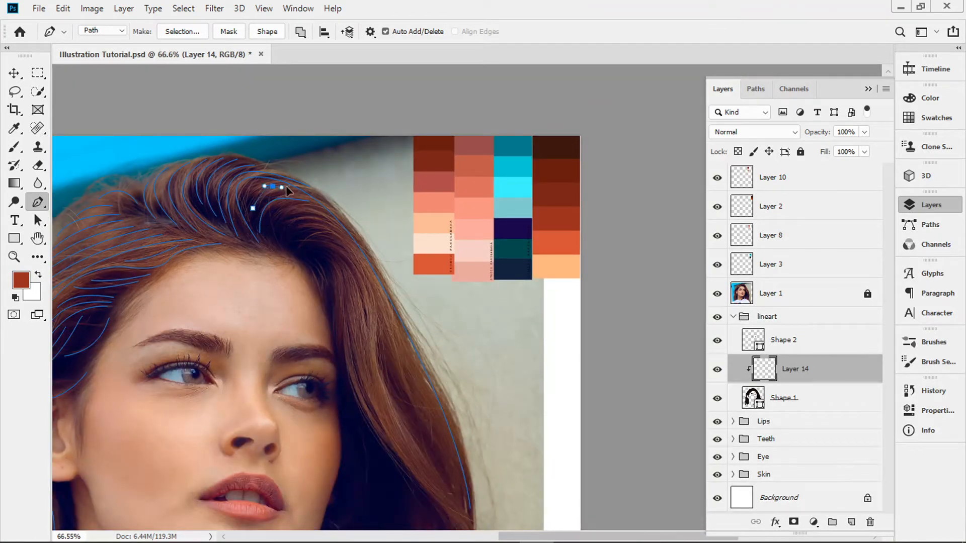
Draw a long strand path from the far-side hairline down through the hair beside the face and curling around the outer edge.
{"action": "left_click", "coordinate": [298, 255]}
{"action": "left_click_drag", "start_coordinate": [350, 262], "coordinate": [366, 318]}
{"action": "left_click", "coordinate": [366, 355]}
{"action": "left_click_drag", "start_coordinate": [404, 455], "coordinate": [443, 493]}
{"action": "left_click_drag", "start_coordinate": [431, 455], "coordinate": [408, 331]}
{"action": "left_click", "coordinate": [448, 423]}
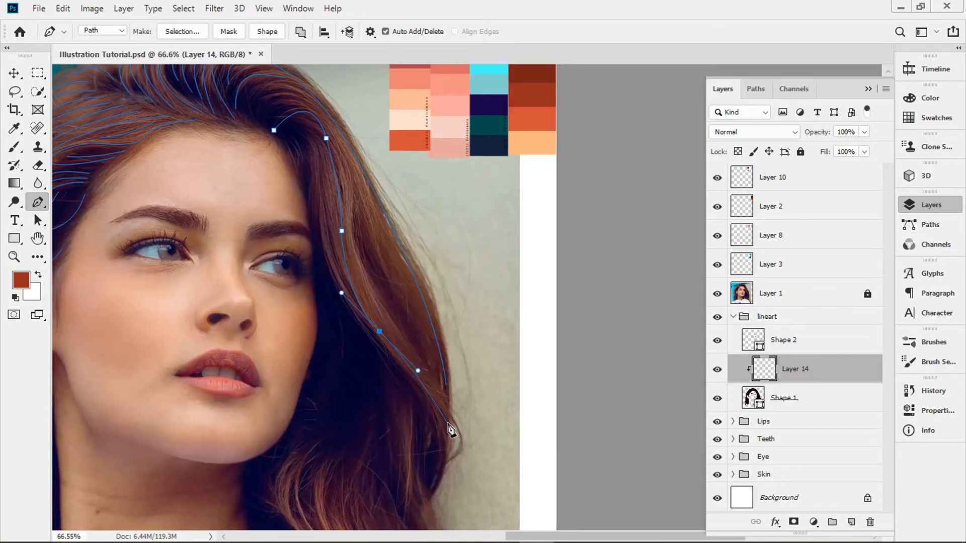
{"action": "left_click_drag", "start_coordinate": [431, 495], "coordinate": [414, 488]}
{"action": "left_click", "coordinate": [334, 212], "text": "ctrl"}
Draw a strand path along the inner, face-side edge of the far-side hair.
{"action": "left_click", "coordinate": [317, 171]}
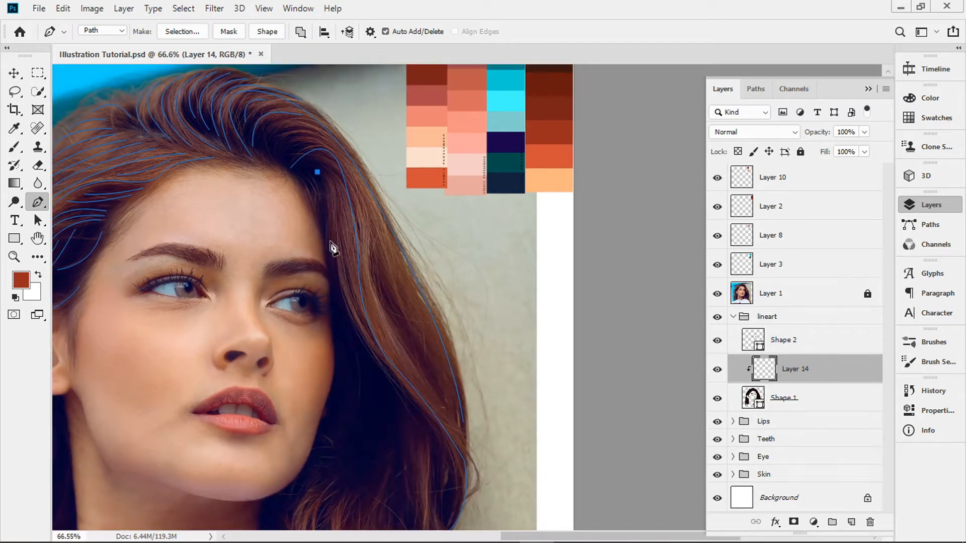
{"action": "left_click_drag", "start_coordinate": [341, 283], "coordinate": [332, 387]}
{"action": "left_click", "coordinate": [341, 284], "text": "alt"}
{"action": "left_click_drag", "start_coordinate": [417, 405], "coordinate": [473, 433]}
{"action": "left_click", "coordinate": [334, 201], "text": "ctrl"}
Draw a long strand path through the middle of the far-side hair out to the flick at its edge, checking against the illustration.
{"action": "left_click", "coordinate": [297, 149]}
{"action": "left_click_drag", "start_coordinate": [360, 213], "coordinate": [385, 332]}
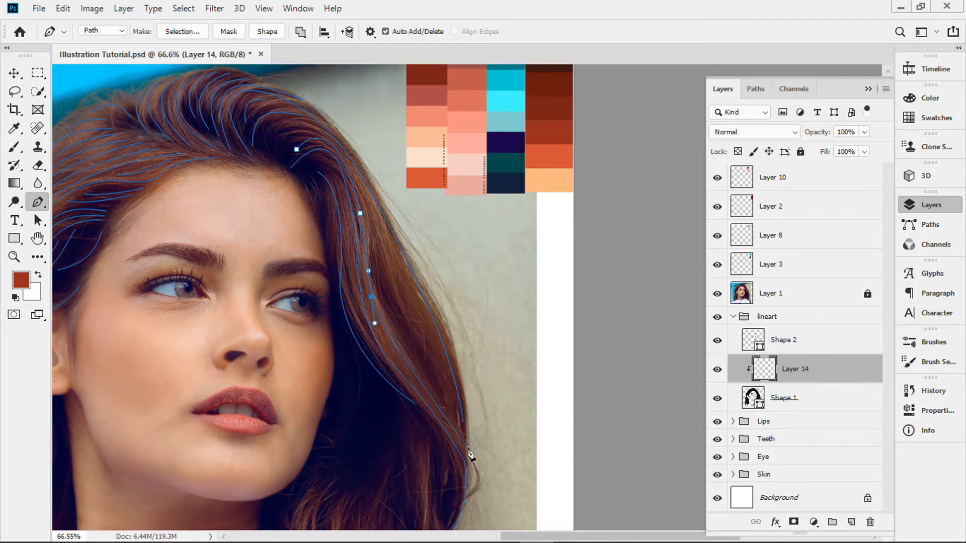
{"action": "left_click", "coordinate": [420, 370]}
{"action": "left_click", "coordinate": [462, 433]}
{"action": "left_click", "coordinate": [718, 293]}
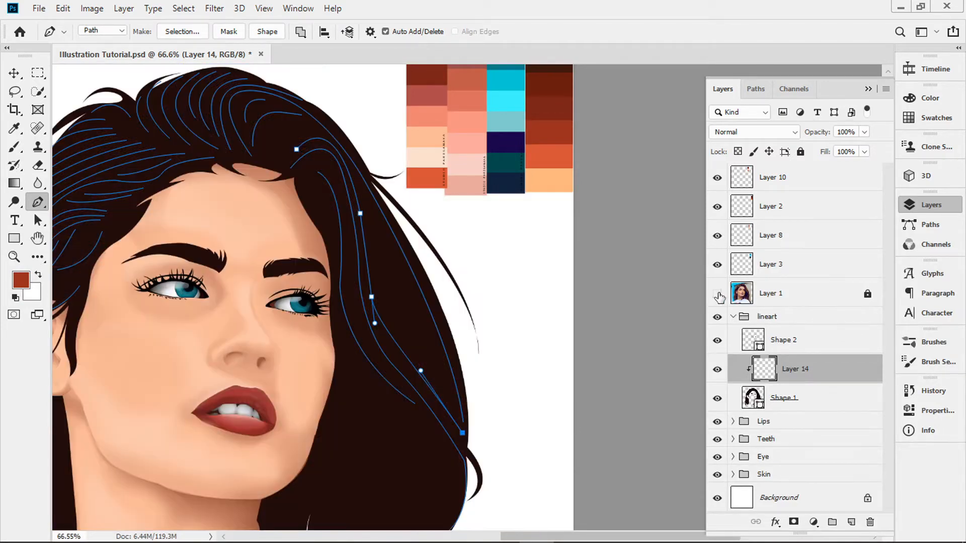
{"action": "left_click", "coordinate": [480, 485]}
{"action": "left_click", "coordinate": [717, 294]}
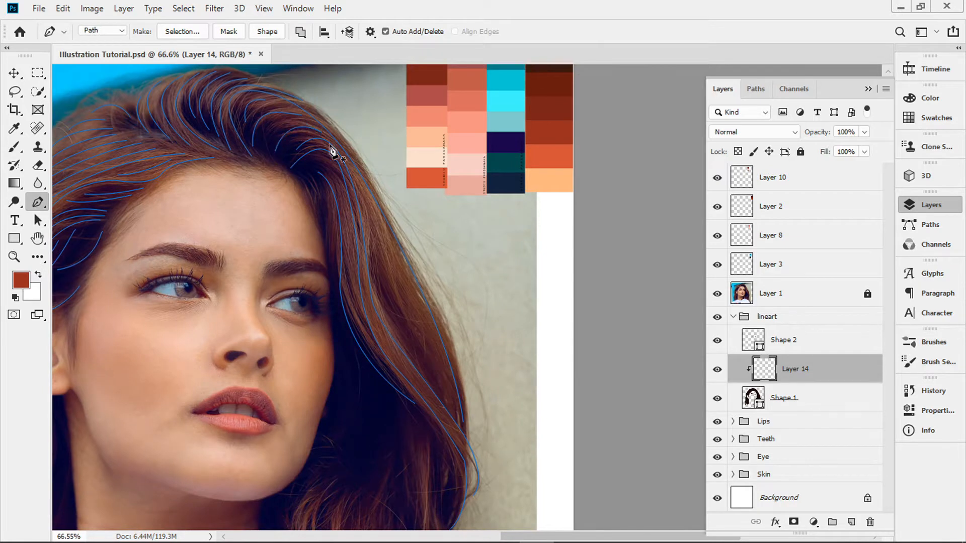
Draw a long strand path from the crown over the hairline and down the outer part of the far-side hair.
{"action": "left_click", "coordinate": [267, 142]}
{"action": "left_click_drag", "start_coordinate": [309, 123], "coordinate": [330, 123]}
{"action": "left_click", "coordinate": [354, 170]}
{"action": "left_click_drag", "start_coordinate": [386, 296], "coordinate": [391, 326]}
{"action": "left_click", "coordinate": [452, 399]}
{"action": "key", "text": "Escape"}
Draw two parallel strand paths down the lower far-side hair toward the shoulder, toggling the reference photo to compare with the illustration.
{"action": "left_click", "coordinate": [388, 238]}
{"action": "left_click_drag", "start_coordinate": [435, 366], "coordinate": [412, 219]}
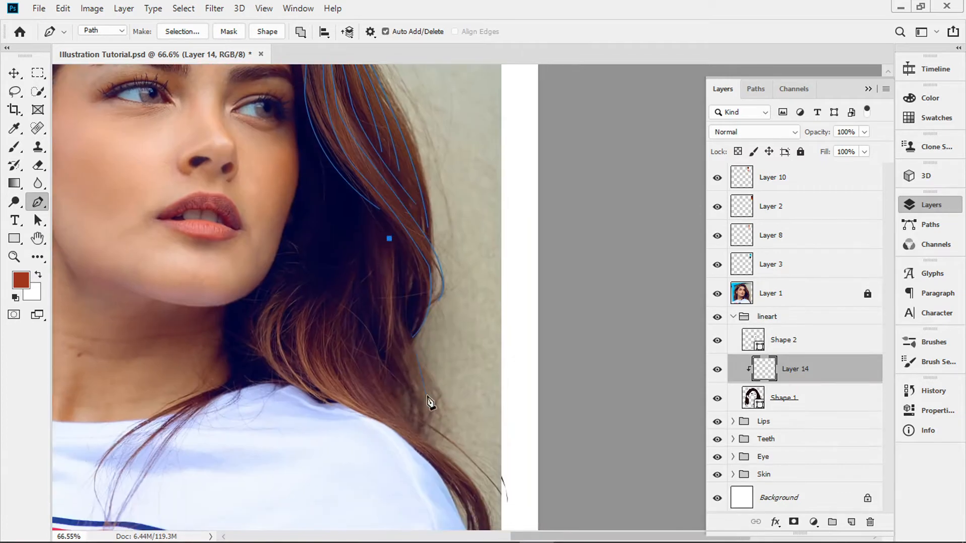
{"action": "left_click", "coordinate": [718, 294]}
{"action": "left_click", "coordinate": [717, 293]}
{"action": "left_click_drag", "start_coordinate": [412, 375], "coordinate": [444, 433]}
{"action": "key", "text": "Escape"}
{"action": "left_click", "coordinate": [378, 244]}
{"action": "left_click_drag", "start_coordinate": [409, 394], "coordinate": [438, 416]}
{"action": "key", "text": "Escape"}
{"action": "left_click", "coordinate": [717, 294]}
{"action": "left_click", "coordinate": [717, 294]}
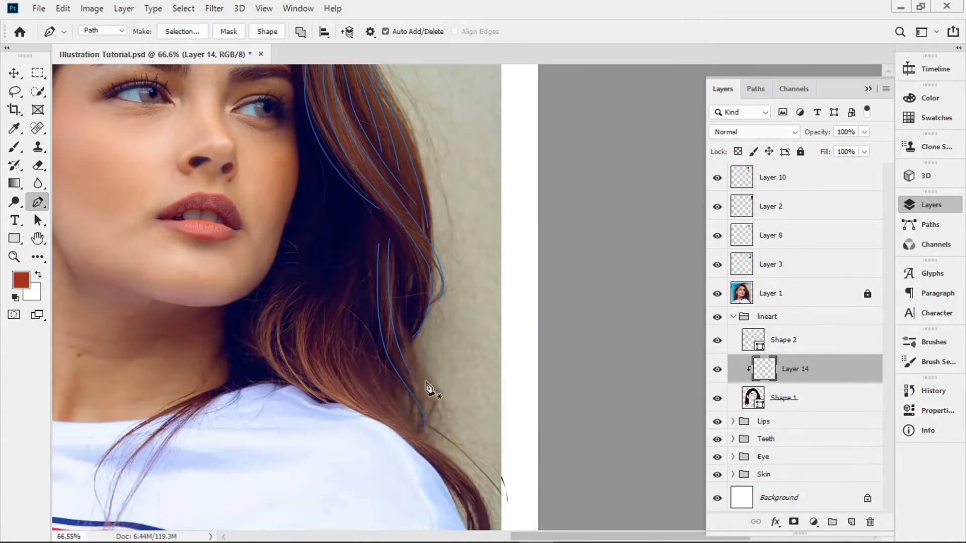
Add short strand paths on both sides of the two strands in the lower far-side hair.
{"action": "left_click", "coordinate": [370, 228]}
{"action": "mouse_move", "coordinate": [374, 305]}
{"action": "left_mouse_down"}
{"action": "mouse_move", "coordinate": [380, 339]}
{"action": "mouse_move", "coordinate": [427, 394]}
{"action": "left_mouse_up"}
{"action": "key", "text": "Escape"}
{"action": "left_click", "coordinate": [397, 248]}
{"action": "key", "text": "Escape"}
{"action": "left_click", "coordinate": [386, 224]}
{"action": "left_click_drag", "start_coordinate": [418, 303], "coordinate": [417, 353]}
{"action": "key", "text": "Escape"}
Draw a long strand path from the lower far-side hair over the shoulder to the hair tips beside the sleeve.
{"action": "left_click", "coordinate": [359, 310]}
{"action": "left_click_drag", "start_coordinate": [411, 436], "coordinate": [466, 491]}
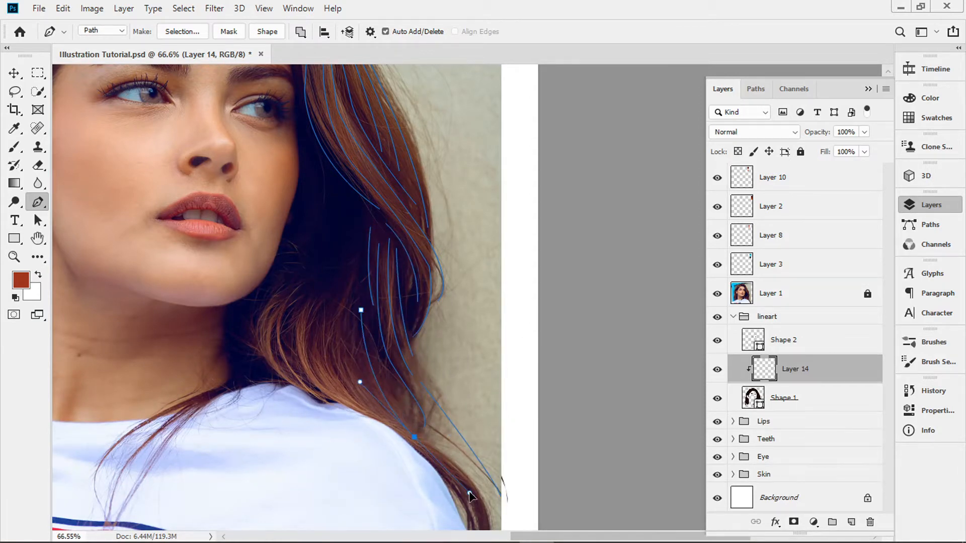
{"action": "scroll", "coordinate": [475, 508], "scroll_direction": "down", "scroll_amount": 5}
{"action": "key", "text": "Escape"}
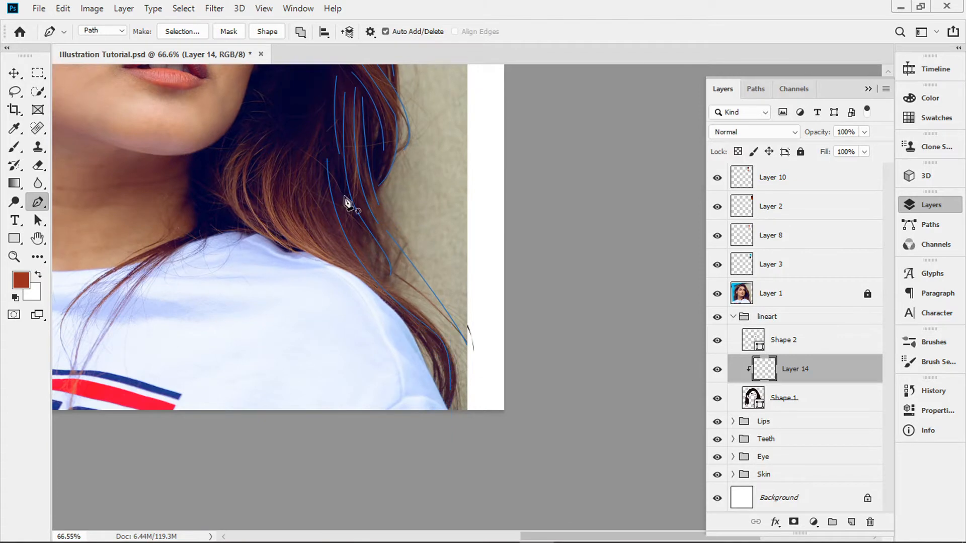
Draw three curved strand paths through the hair falling onto the shoulder, working inward toward the neck.
{"action": "left_click", "coordinate": [317, 162]}
{"action": "left_click_drag", "start_coordinate": [375, 287], "coordinate": [384, 303]}
{"action": "key", "text": "Escape"}
{"action": "left_click", "coordinate": [317, 126]}
{"action": "left_click_drag", "start_coordinate": [338, 261], "coordinate": [392, 319]}
{"action": "key", "text": "Escape"}
{"action": "left_click", "coordinate": [302, 146]}
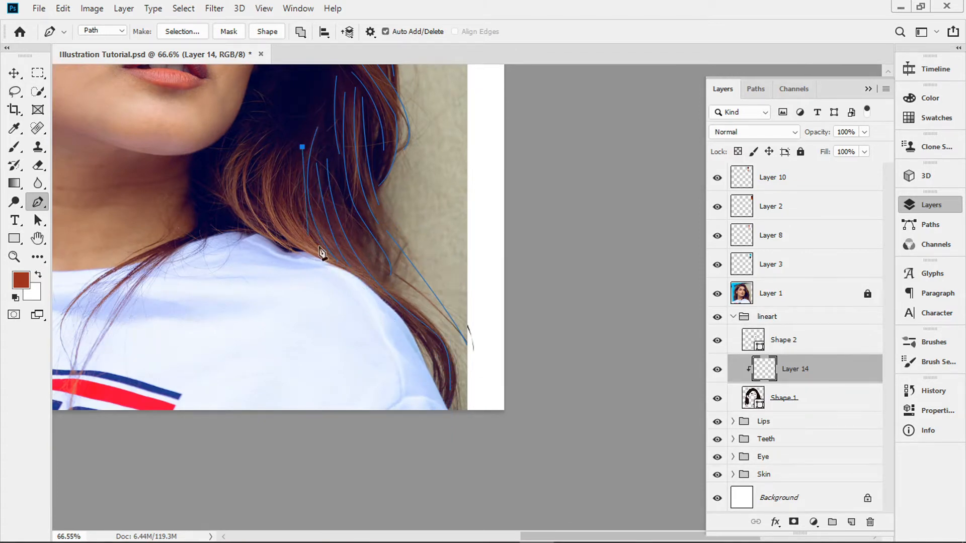
{"action": "left_click_drag", "start_coordinate": [330, 260], "coordinate": [376, 304]}
{"action": "key", "text": "Escape"}
Add three more curved strand paths in the shoulder hair, ending along the shirt's edge.
{"action": "left_click", "coordinate": [294, 155]}
{"action": "scroll", "coordinate": [382, 287], "scroll_direction": "up", "scroll_amount": 2}
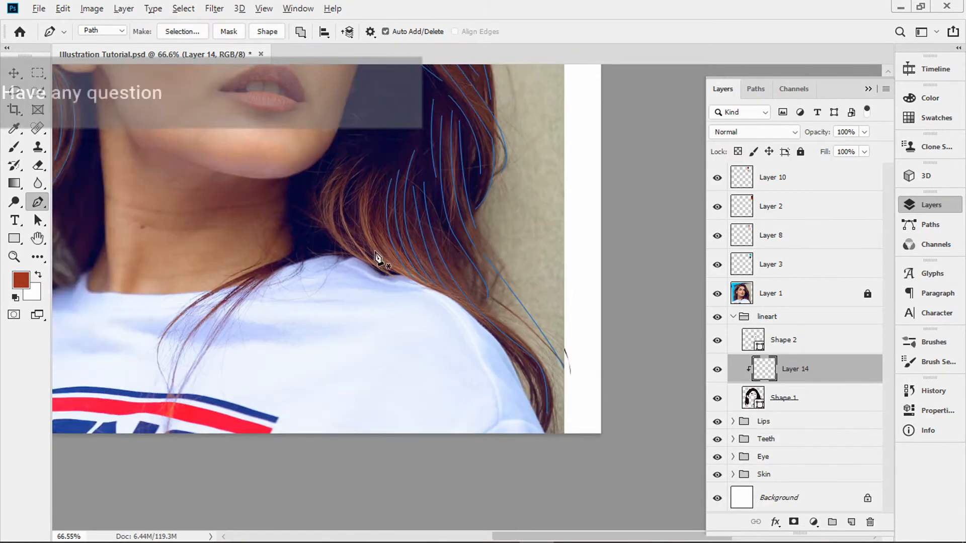
{"action": "left_click_drag", "start_coordinate": [410, 277], "coordinate": [487, 332]}
{"action": "key", "text": "Escape"}
{"action": "left_click", "coordinate": [371, 151]}
{"action": "left_click_drag", "start_coordinate": [399, 276], "coordinate": [478, 324]}
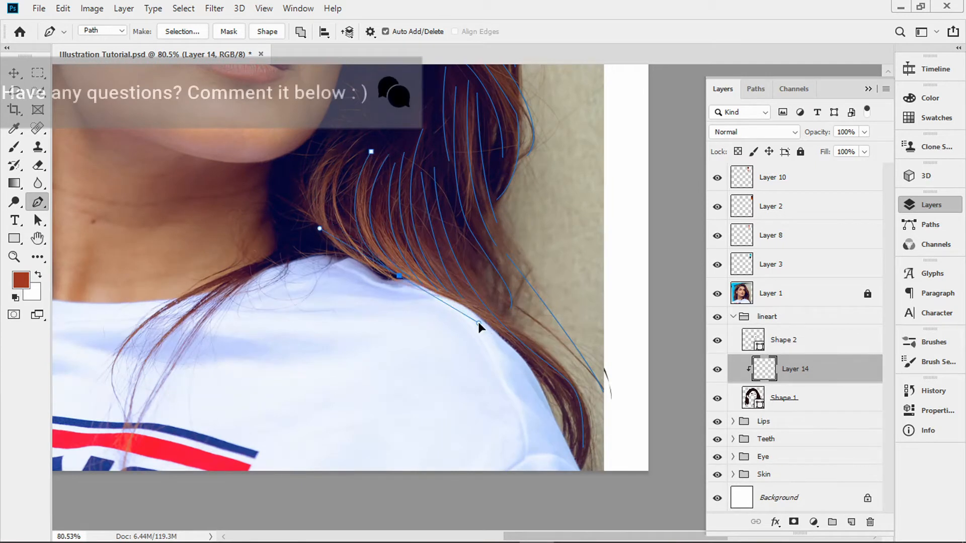
{"action": "key", "text": "Escape"}
{"action": "left_click", "coordinate": [366, 135]}
{"action": "left_click_drag", "start_coordinate": [385, 276], "coordinate": [489, 359]}
{"action": "key", "text": "Escape"}
Draw curved strand paths along the neck-side edge of the hair resting on the shoulder.
{"action": "left_click", "coordinate": [337, 153]}
{"action": "left_click_drag", "start_coordinate": [373, 270], "coordinate": [445, 323]}
{"action": "key", "text": "Escape"}
{"action": "left_click", "coordinate": [330, 152]}
{"action": "left_click_drag", "start_coordinate": [326, 238], "coordinate": [361, 280]}
{"action": "key", "text": "Escape"}
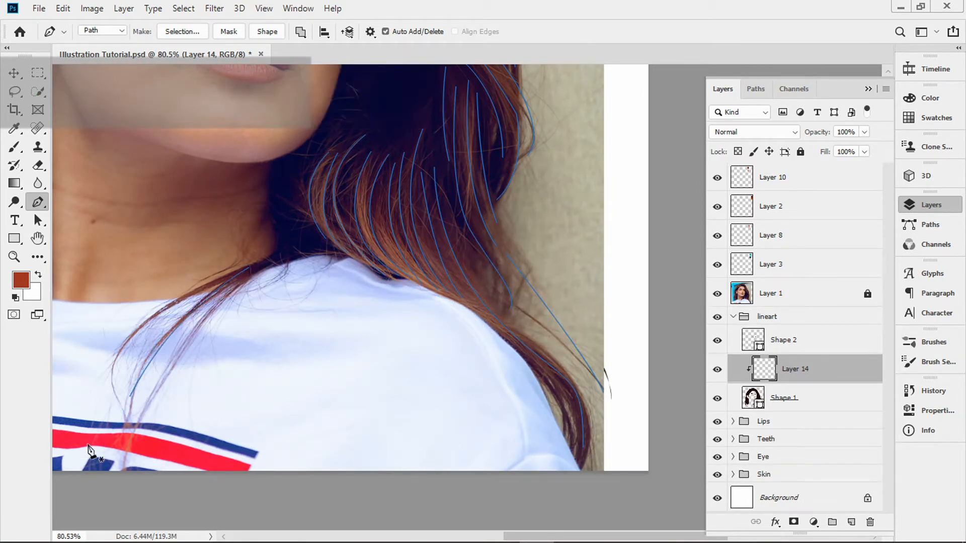
Examine the strand paths across the crown, far-side hair and ear-side hair for missing areas.
{"action": "scroll", "coordinate": [462, 354], "scroll_direction": "down", "scroll_amount": 5}
{"action": "scroll", "coordinate": [462, 354], "scroll_direction": "up", "scroll_amount": 5}
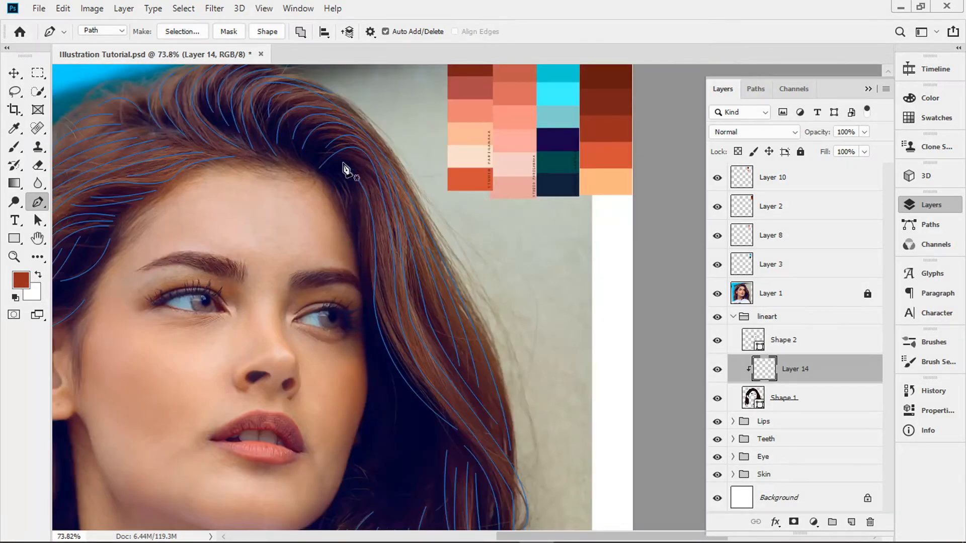
{"action": "left_click_drag", "start_coordinate": [377, 194], "coordinate": [400, 342]}
{"action": "left_click_drag", "start_coordinate": [155, 162], "coordinate": [296, 203]}
{"action": "left_click_drag", "start_coordinate": [276, 387], "coordinate": [380, 71]}
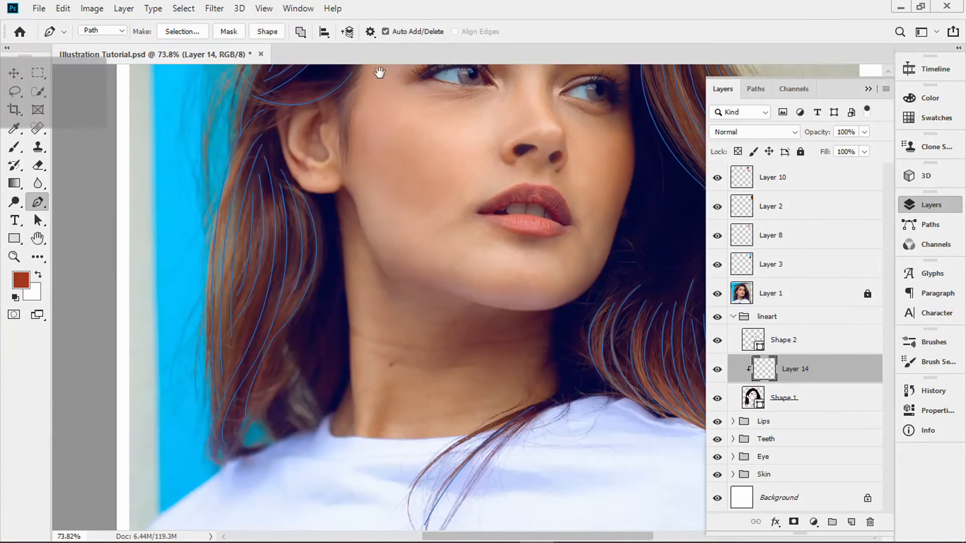
{"action": "scroll", "coordinate": [375, 331], "scroll_direction": "down", "scroll_amount": 9}
{"action": "scroll", "coordinate": [493, 322], "scroll_direction": "up", "scroll_amount": 3}
{"action": "scroll", "coordinate": [494, 322], "scroll_direction": "up", "scroll_amount": 1}
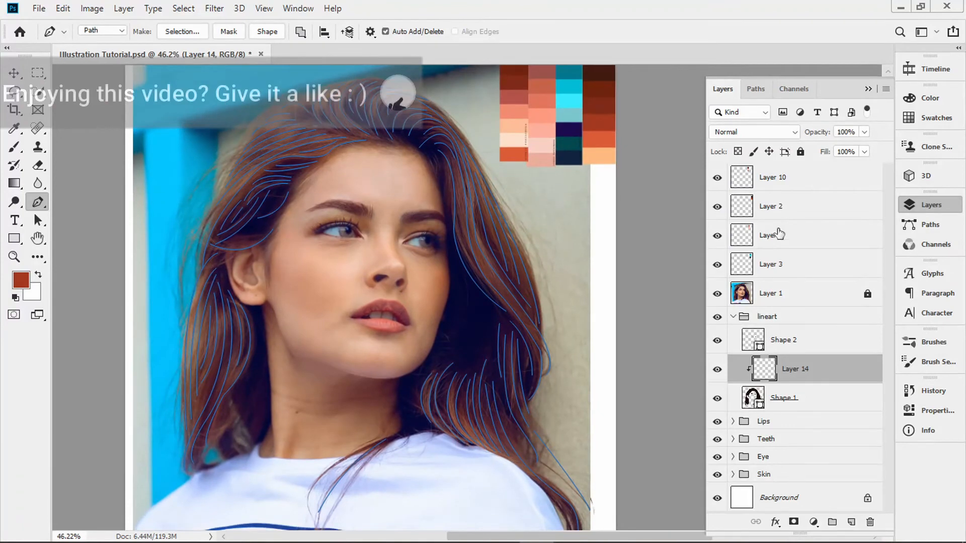
Set the Brush tool to a hard round tip of 12 px and enable pen pressure for size.
{"action": "left_click", "coordinate": [15, 149]}
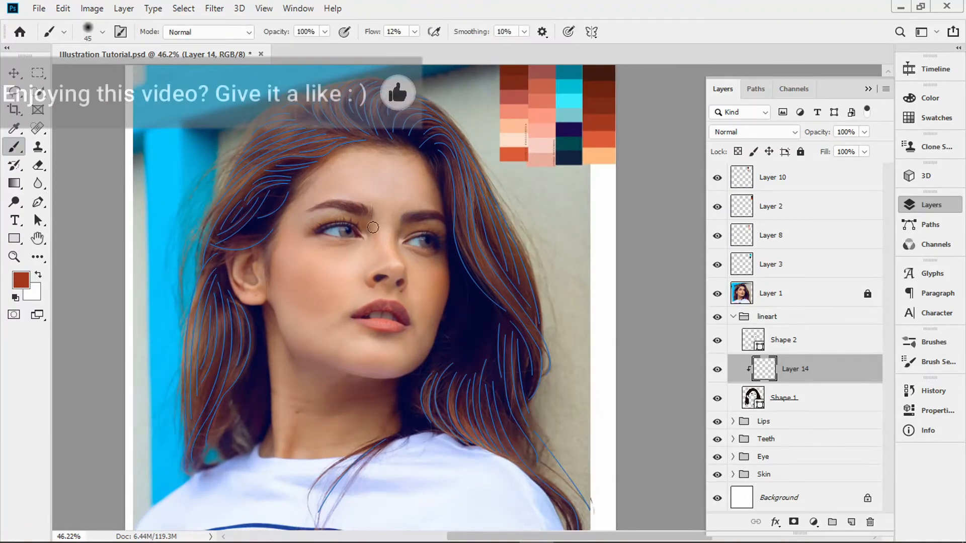
{"action": "scroll", "coordinate": [464, 268], "scroll_direction": "up", "scroll_amount": 6}
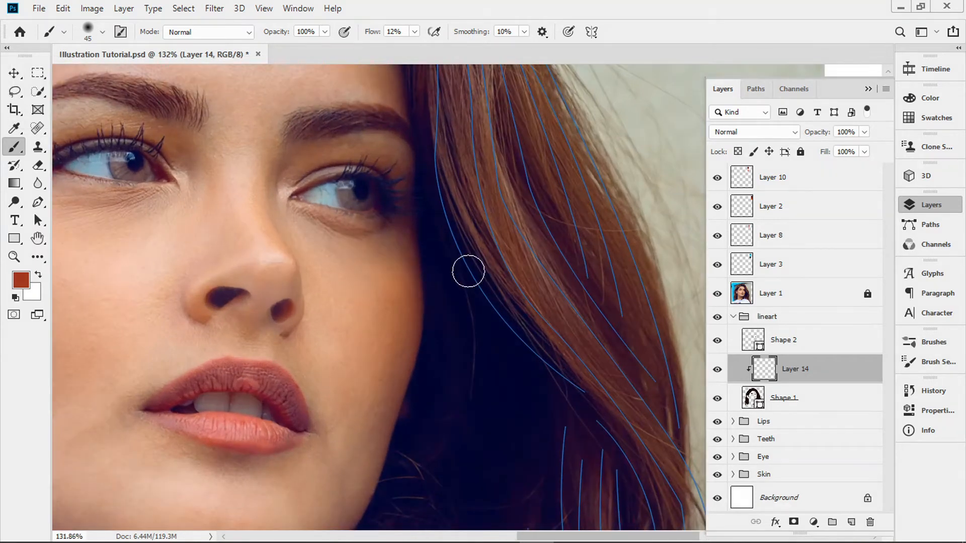
{"action": "left_click_drag", "start_coordinate": [468, 267], "coordinate": [460, 271]}
{"action": "mouse_move", "coordinate": [466, 272]}
{"action": "left_mouse_down"}
{"action": "mouse_move", "coordinate": [472, 243]}
{"action": "mouse_move", "coordinate": [464, 393]}
{"action": "left_mouse_up"}
{"action": "left_click_drag", "start_coordinate": [466, 274], "coordinate": [484, 515]}
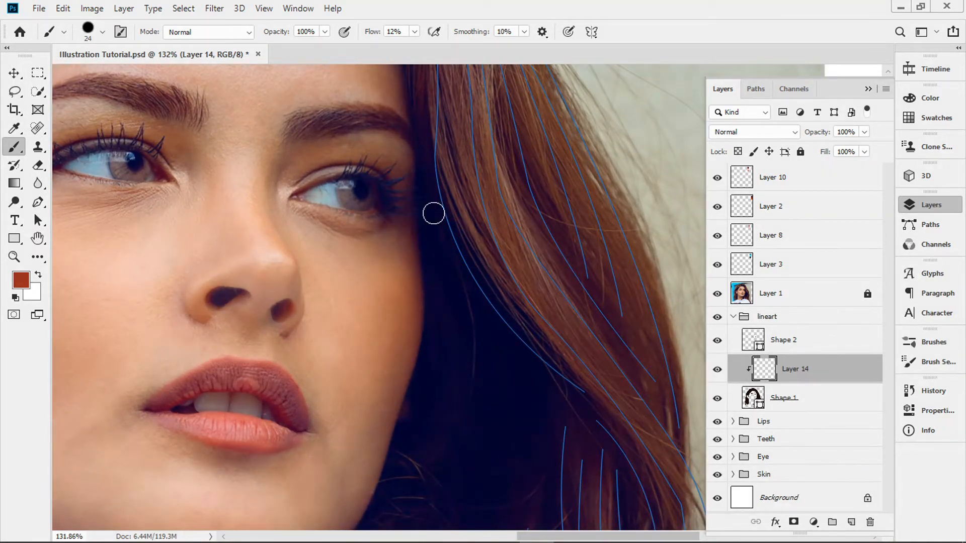
{"action": "left_click", "coordinate": [569, 31]}
{"action": "left_click_drag", "start_coordinate": [465, 262], "coordinate": [462, 263]}
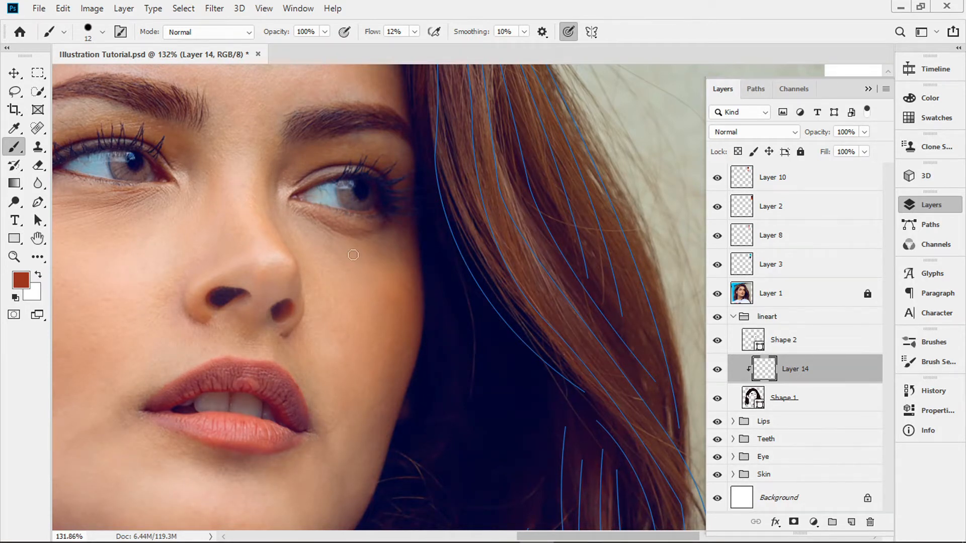
Return to the Pen tool and set the foreground colour to the bright orange swatch above the light peach in the palette.
{"action": "left_click", "coordinate": [38, 204]}
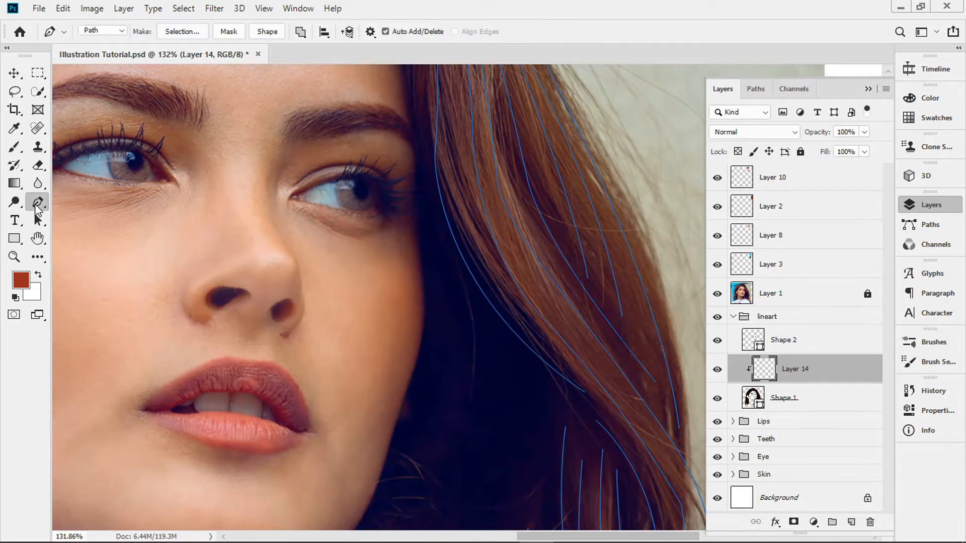
{"action": "scroll", "coordinate": [404, 330], "scroll_direction": "down", "scroll_amount": 3}
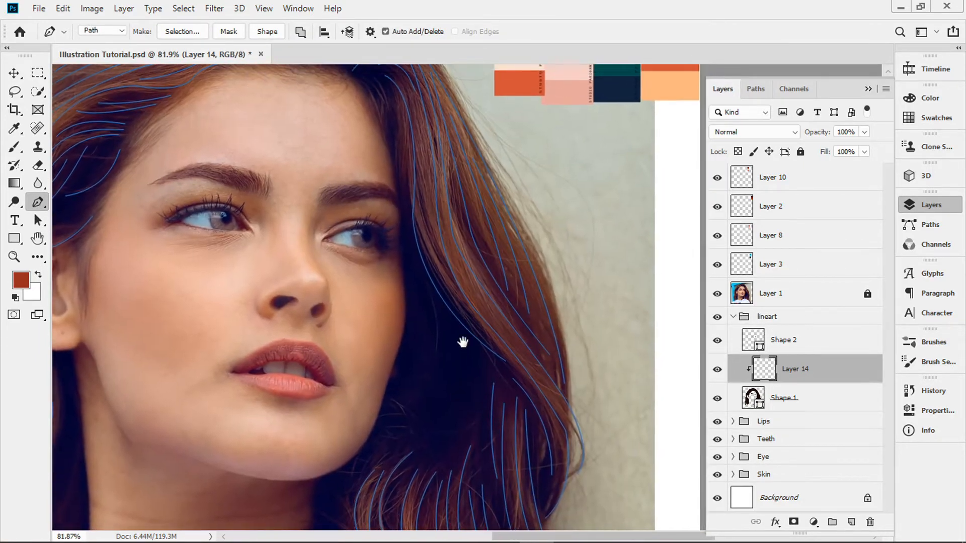
{"action": "left_click_drag", "start_coordinate": [463, 341], "coordinate": [444, 397]}
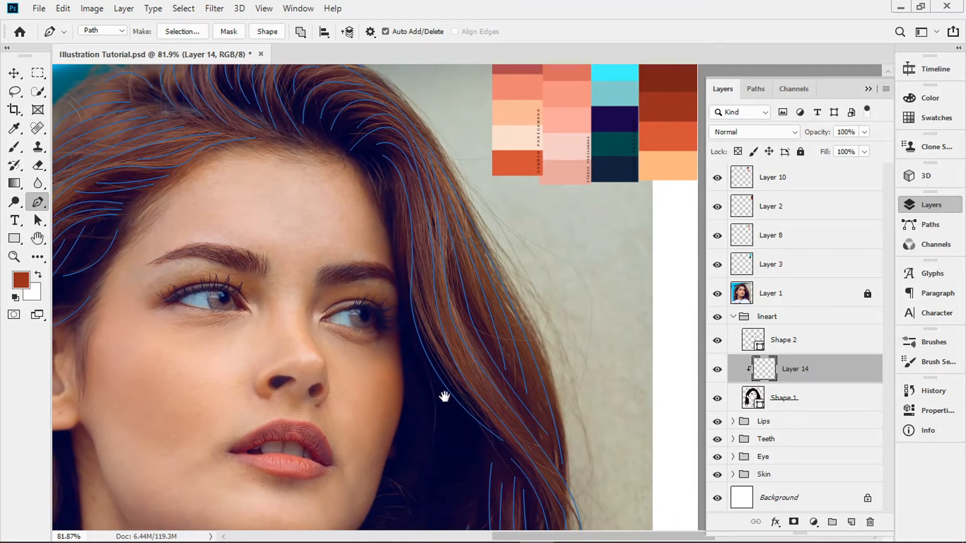
{"action": "left_click", "coordinate": [23, 288]}
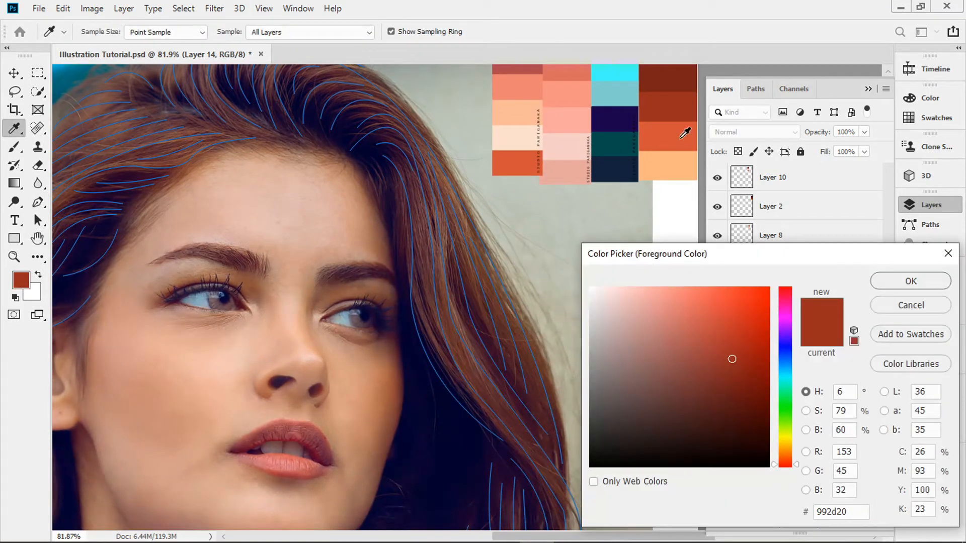
{"action": "left_click_drag", "start_coordinate": [575, 132], "coordinate": [451, 195]}
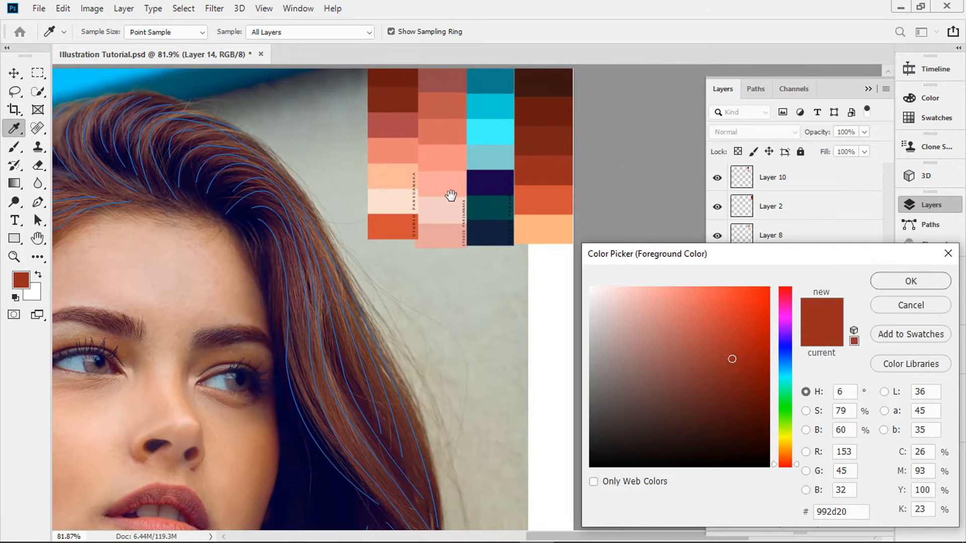
{"action": "left_click", "coordinate": [555, 199]}
{"action": "left_click", "coordinate": [908, 280]}
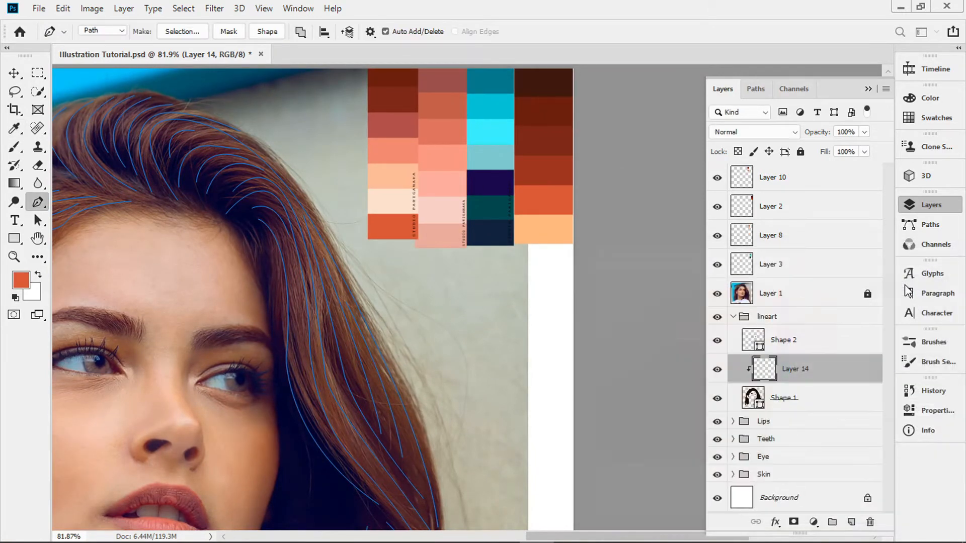
Stroke all hair strand paths on Layer 14 using the Brush, and hide the Layer 1 reference photo.
{"action": "left_click_drag", "start_coordinate": [313, 330], "coordinate": [440, 259]}
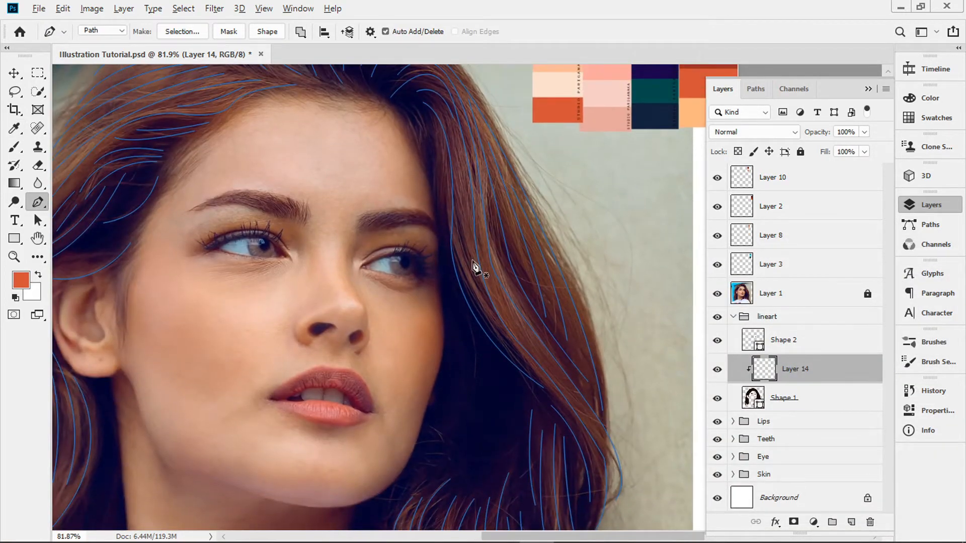
{"action": "scroll", "coordinate": [475, 265], "scroll_direction": "down", "scroll_amount": 4}
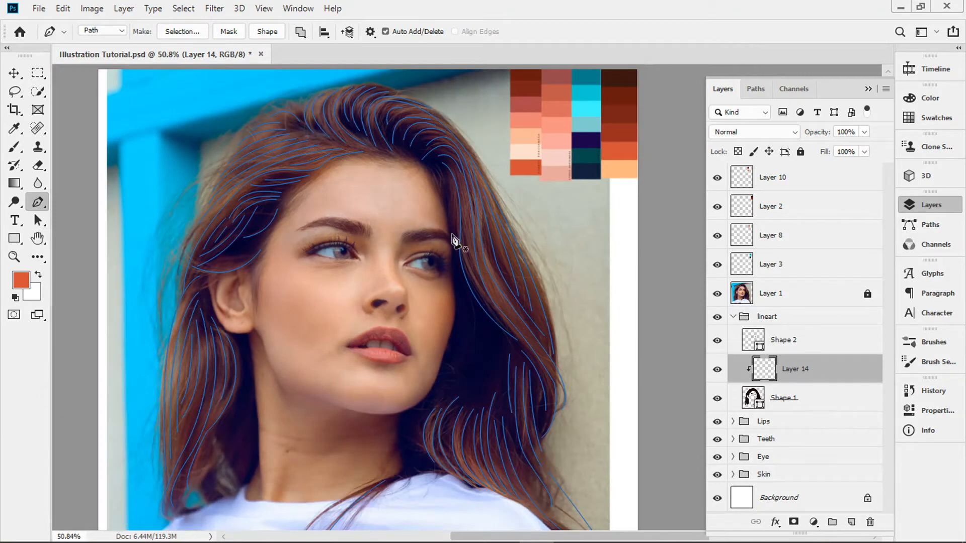
{"action": "right_click", "coordinate": [458, 234]}
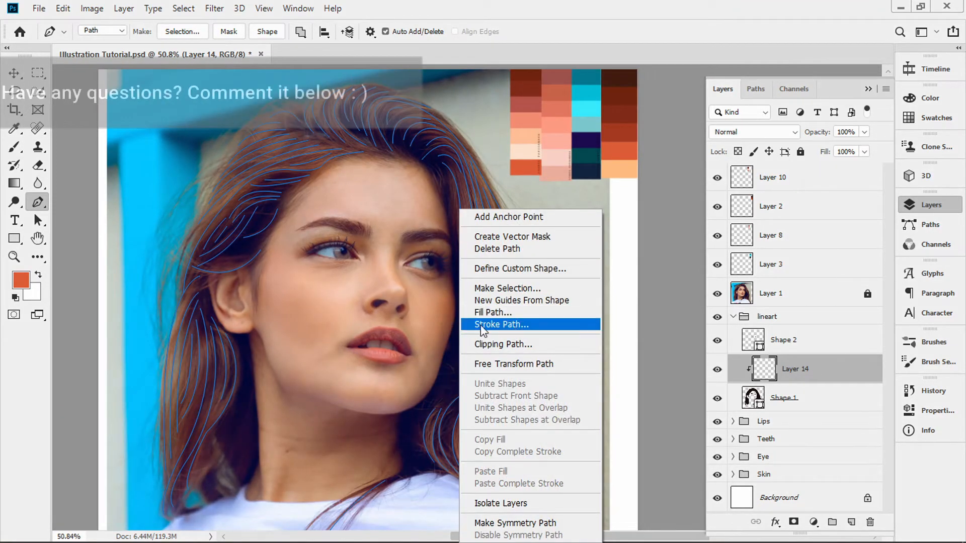
{"action": "left_click", "coordinate": [511, 325]}
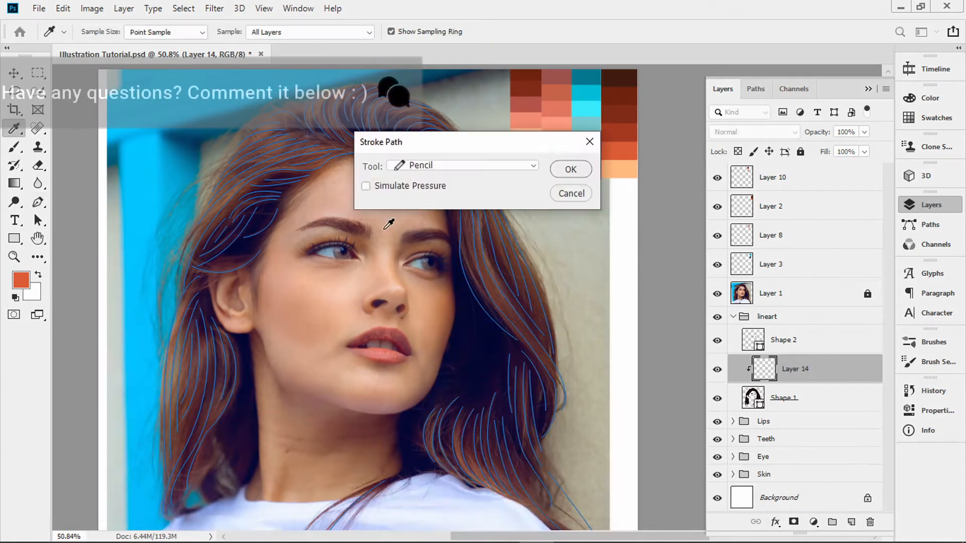
{"action": "left_click", "coordinate": [461, 166]}
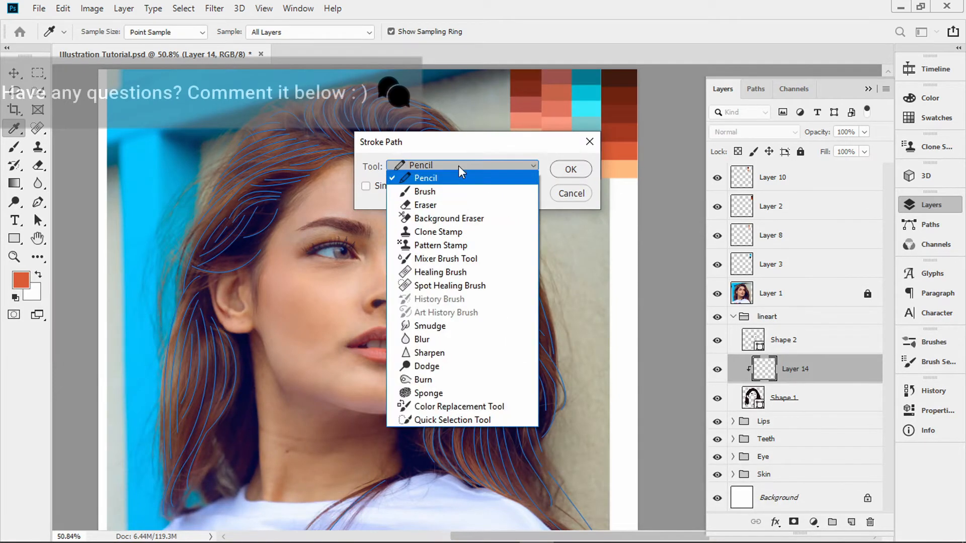
{"action": "left_click", "coordinate": [432, 192]}
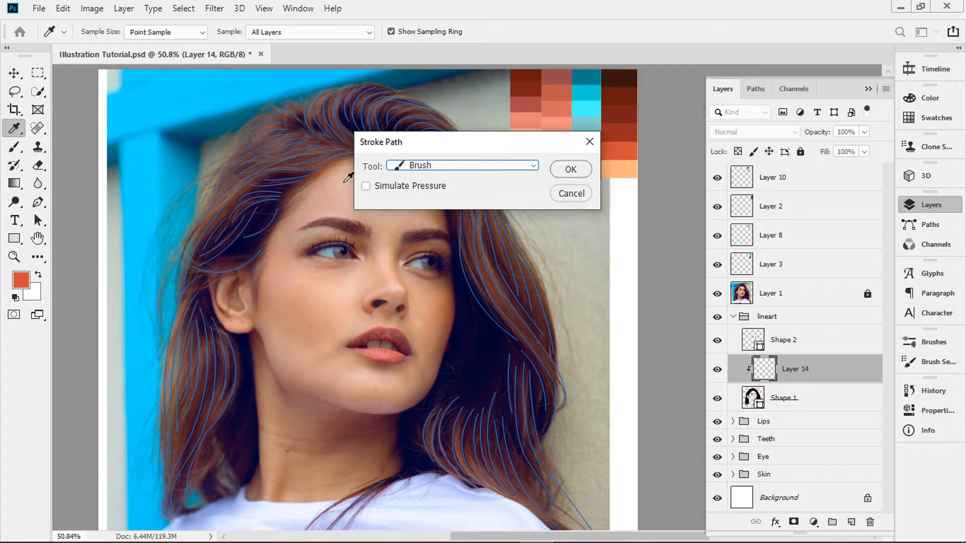
{"action": "left_click", "coordinate": [400, 187]}
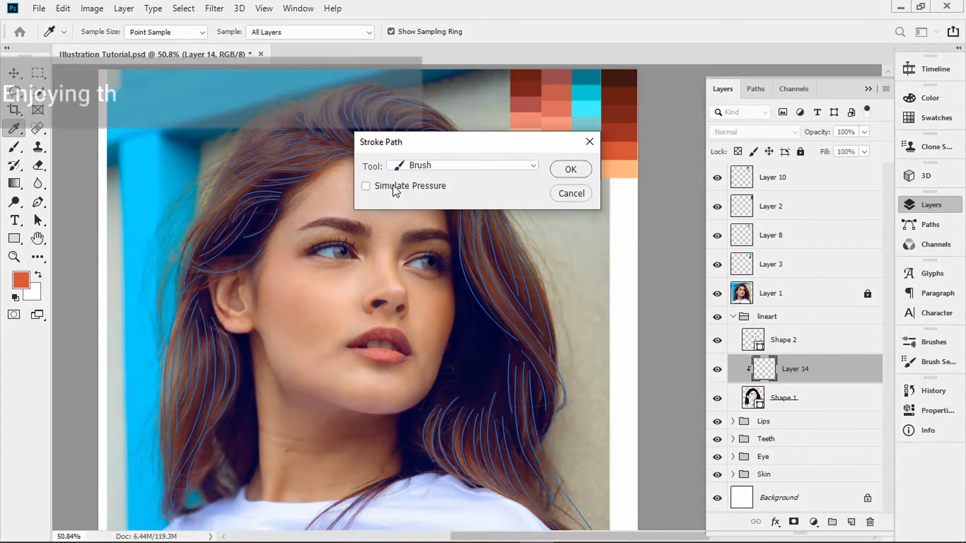
{"action": "left_click", "coordinate": [571, 169]}
{"action": "key", "text": "p"}
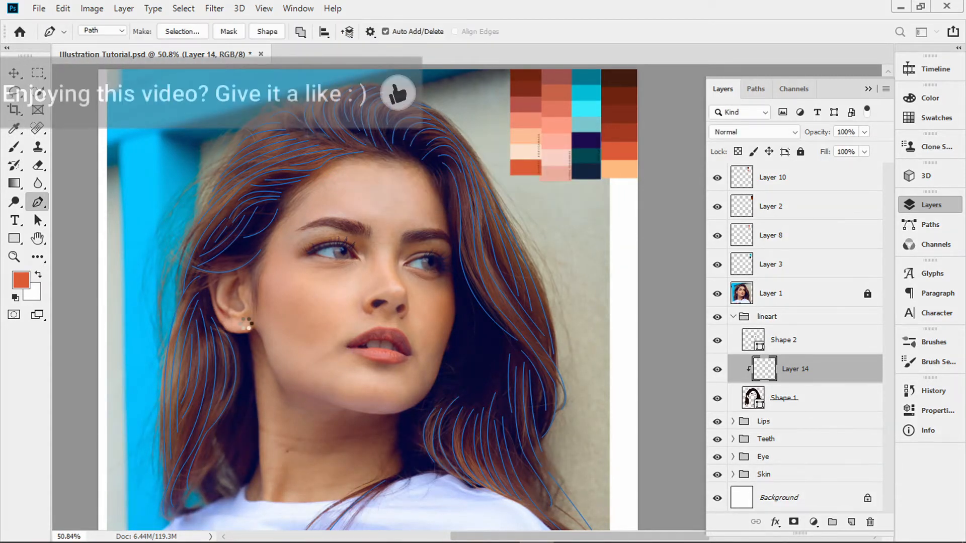
{"action": "left_click", "coordinate": [717, 294]}
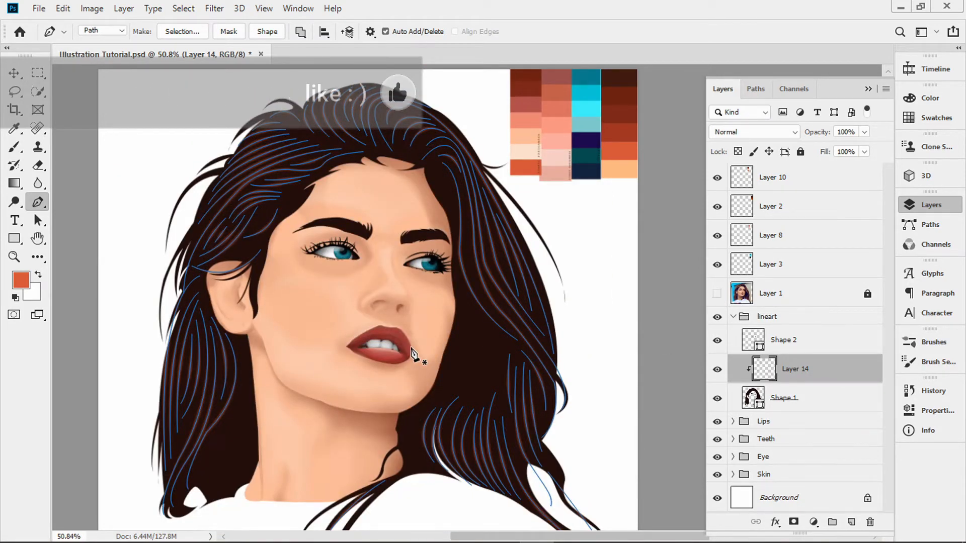
Clear the stroked paths, inspect the orange hair strands, and show the Layer 1 reference photo again.
{"action": "key", "text": "Return"}
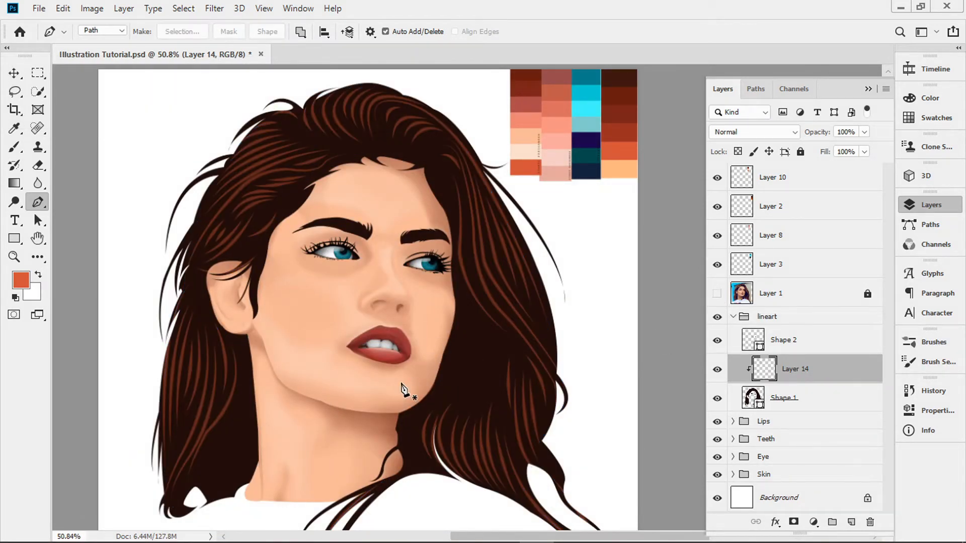
{"action": "scroll", "coordinate": [407, 391], "scroll_direction": "down", "scroll_amount": 2}
{"action": "scroll", "coordinate": [520, 297], "scroll_direction": "up", "scroll_amount": 1}
{"action": "scroll", "coordinate": [519, 297], "scroll_direction": "up", "scroll_amount": 2}
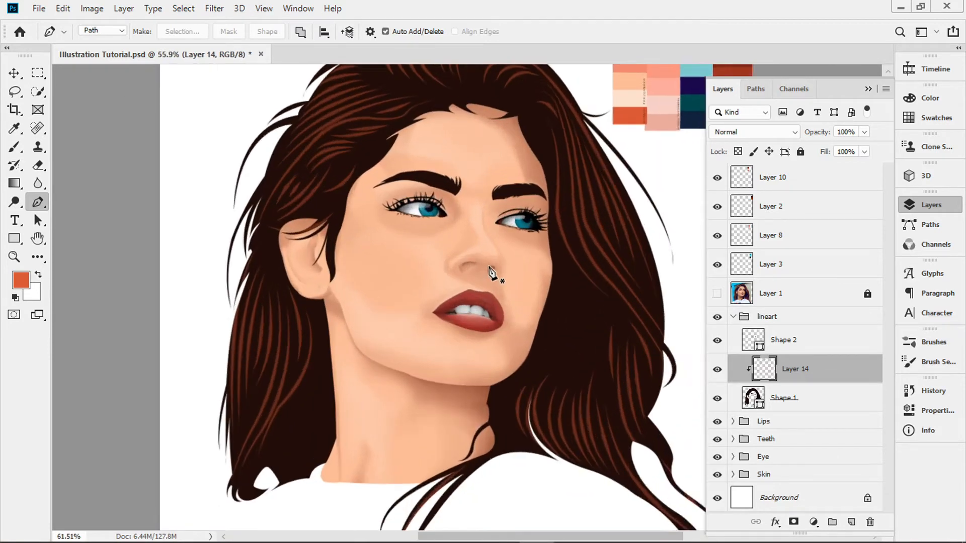
{"action": "left_click_drag", "start_coordinate": [457, 189], "coordinate": [400, 274]}
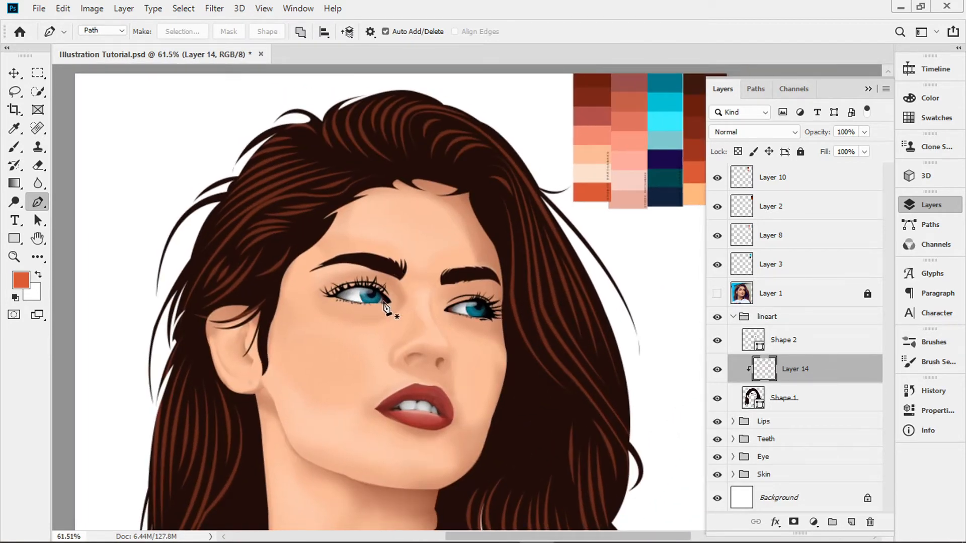
{"action": "scroll", "coordinate": [385, 306], "scroll_direction": "up", "scroll_amount": 2}
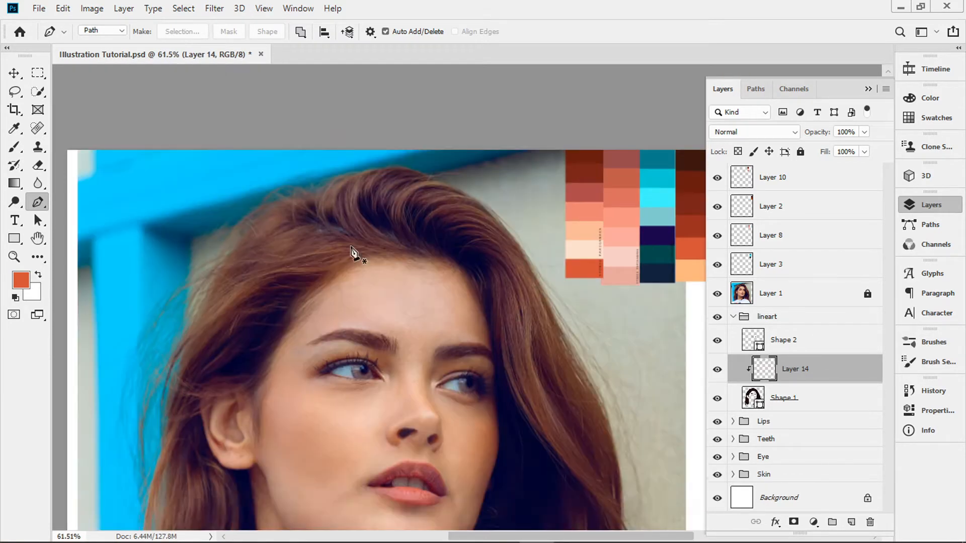
{"action": "scroll", "coordinate": [367, 328], "scroll_direction": "up", "scroll_amount": 3}
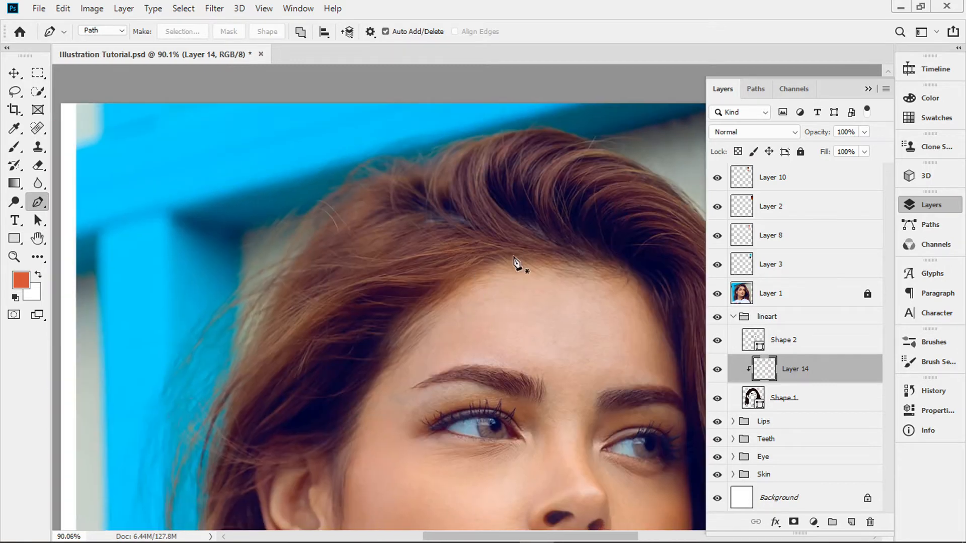
Trace one strand path along the hair edge above the forehead and another sweeping from the front hair down toward the ear.
{"action": "left_click_drag", "start_coordinate": [524, 253], "coordinate": [446, 261]}
{"action": "left_click_drag", "start_coordinate": [303, 295], "coordinate": [181, 261]}
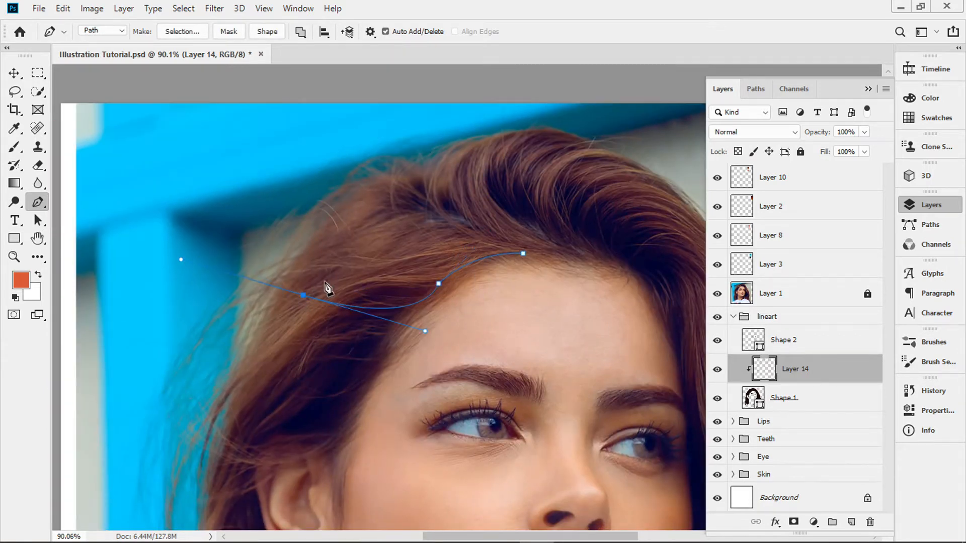
{"action": "key", "text": "Escape"}
{"action": "left_click_drag", "start_coordinate": [428, 280], "coordinate": [424, 278]}
{"action": "left_click_drag", "start_coordinate": [234, 399], "coordinate": [180, 513]}
{"action": "left_click_drag", "start_coordinate": [299, 418], "coordinate": [341, 337]}
{"action": "scroll", "coordinate": [304, 245], "scroll_direction": "down", "scroll_amount": 1}
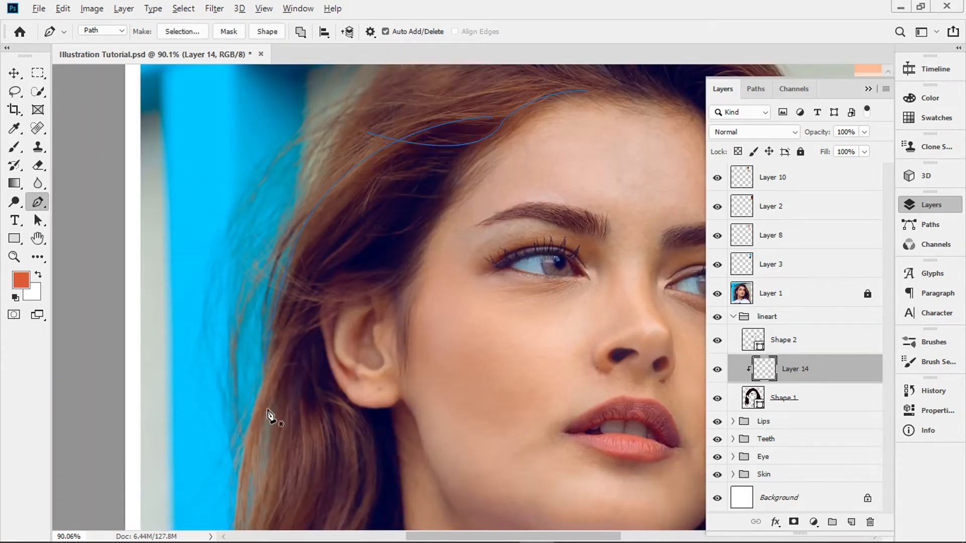
{"action": "scroll", "coordinate": [342, 262], "scroll_direction": "down", "scroll_amount": 1}
Trace a fan of curved strand paths from the forehead hairline back across the ear-side hair with the Pen tool.
{"action": "left_click", "coordinate": [473, 224]}
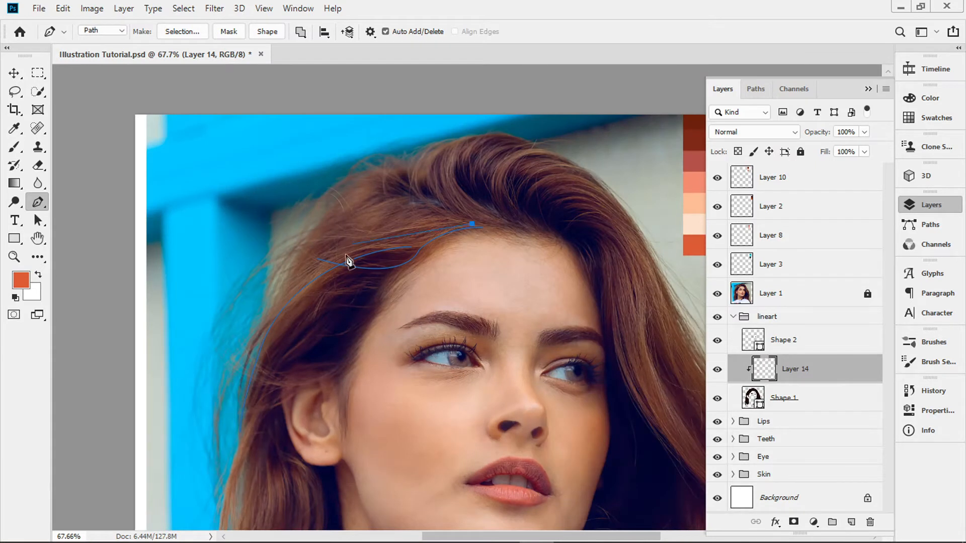
{"action": "key", "text": "Escape"}
{"action": "mouse_move", "coordinate": [346, 257]}
{"action": "left_mouse_down"}
{"action": "mouse_move", "coordinate": [318, 286]}
{"action": "mouse_move", "coordinate": [388, 246]}
{"action": "left_mouse_up"}
{"action": "left_click", "coordinate": [433, 230]}
{"action": "key", "text": "Escape"}
{"action": "left_click", "coordinate": [427, 238]}
{"action": "key", "text": "Escape"}
{"action": "key", "text": "Escape"}
{"action": "left_click", "coordinate": [402, 202]}
{"action": "scroll", "coordinate": [326, 280], "scroll_direction": "up", "scroll_amount": 2}
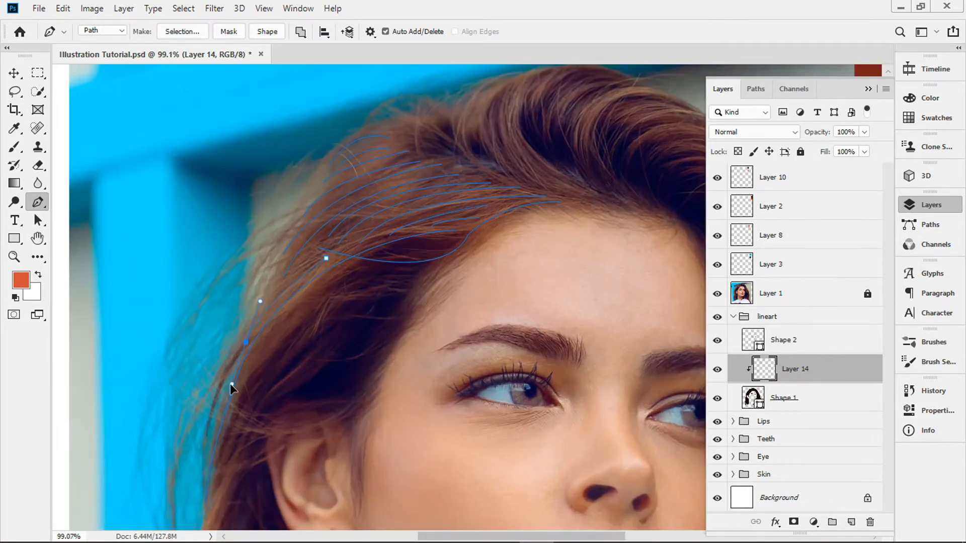
Trace long curved strand paths from the temple hair down toward the back of the ear.
{"action": "scroll", "coordinate": [312, 316], "scroll_direction": "down", "scroll_amount": 2}
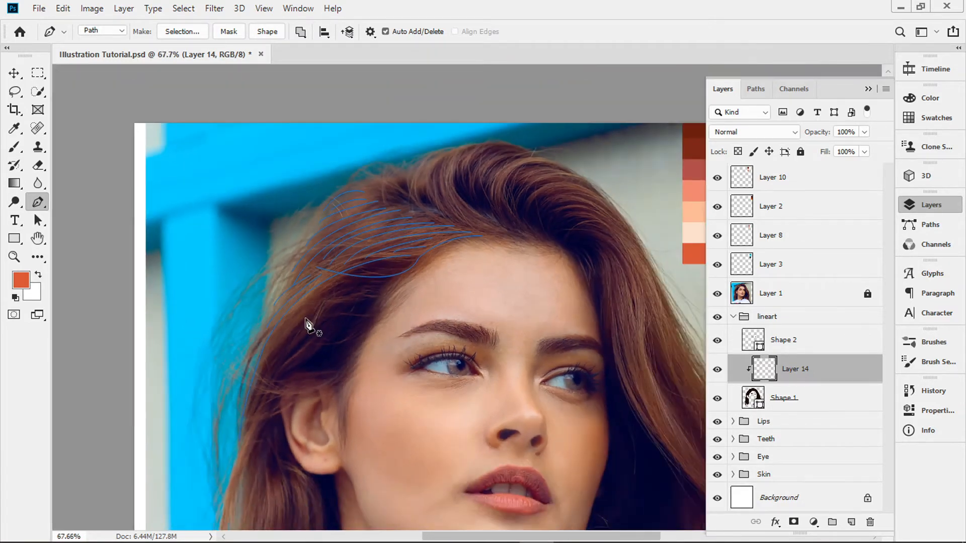
{"action": "left_click_drag", "start_coordinate": [299, 388], "coordinate": [367, 338]}
{"action": "left_click", "coordinate": [410, 231]}
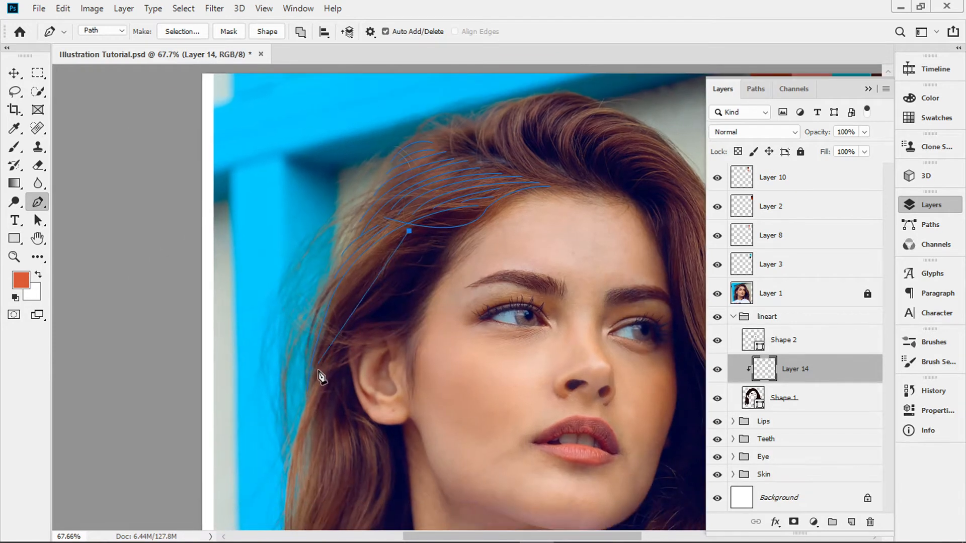
{"action": "left_click_drag", "start_coordinate": [317, 372], "coordinate": [289, 494]}
{"action": "key", "text": "Escape"}
{"action": "left_click", "coordinate": [422, 234]}
{"action": "left_click_drag", "start_coordinate": [330, 347], "coordinate": [312, 434]}
{"action": "key", "text": "Escape"}
{"action": "left_click_drag", "start_coordinate": [345, 329], "coordinate": [326, 403]}
{"action": "key", "text": "Escape"}
{"action": "key", "text": "Escape"}
Add short strand paths in the hair above the ear and one curved strand crossing it to the outer hair edge.
{"action": "left_click", "coordinate": [408, 270]}
{"action": "left_click_drag", "start_coordinate": [362, 308], "coordinate": [331, 336]}
{"action": "key", "text": "Escape"}
{"action": "left_click", "coordinate": [417, 270]}
{"action": "left_click_drag", "start_coordinate": [380, 364], "coordinate": [400, 323]}
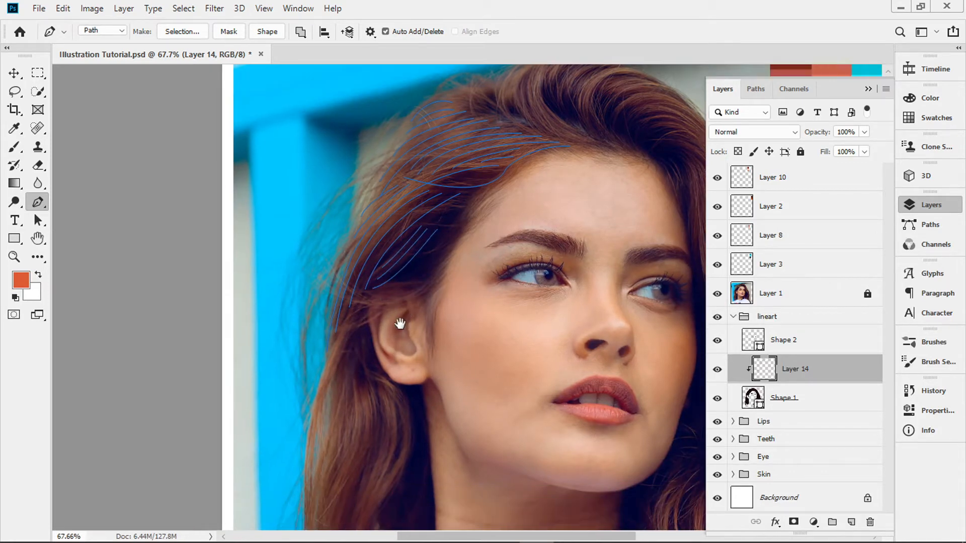
{"action": "left_click", "coordinate": [434, 277]}
{"action": "left_click_drag", "start_coordinate": [315, 277], "coordinate": [277, 237]}
{"action": "key", "text": "Escape"}
{"action": "scroll", "coordinate": [648, 317], "scroll_direction": "down", "scroll_amount": 2}
Trace strand paths down the outer edge of the ear-side hair and around its curled tip at the shoulder.
{"action": "mouse_move", "coordinate": [425, 357]}
{"action": "left_mouse_down"}
{"action": "mouse_move", "coordinate": [399, 287]}
{"action": "mouse_move", "coordinate": [385, 197]}
{"action": "left_mouse_up"}
{"action": "left_click", "coordinate": [361, 153]}
{"action": "left_click_drag", "start_coordinate": [320, 342], "coordinate": [334, 443]}
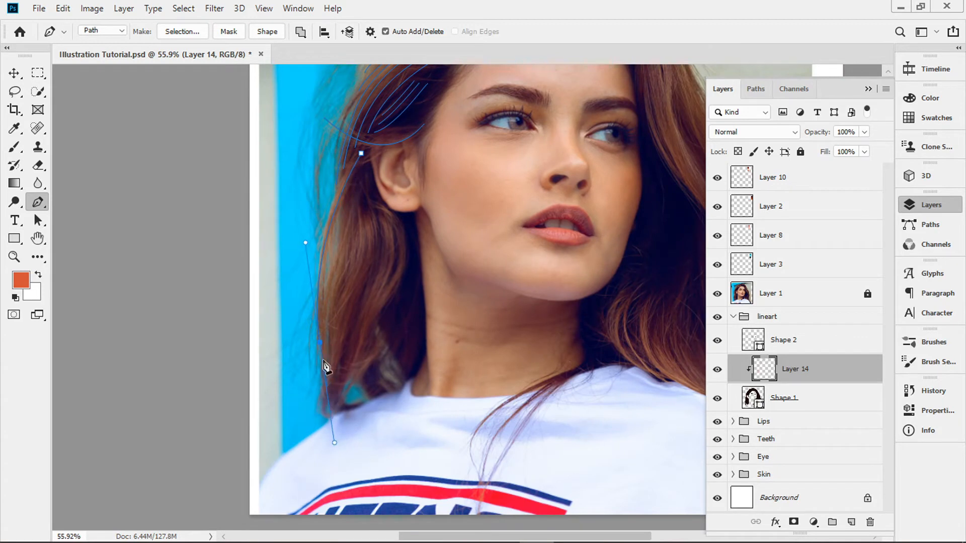
{"action": "key", "text": "Escape"}
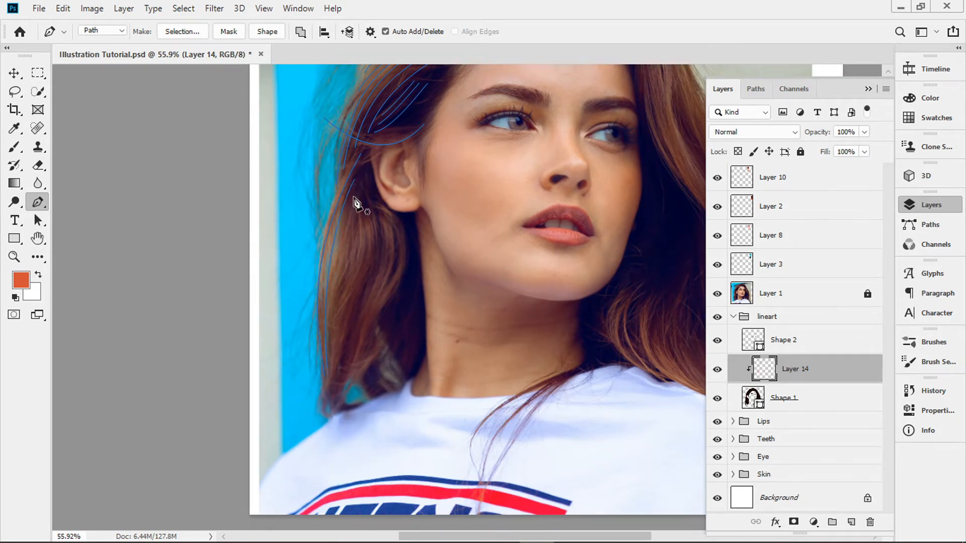
{"action": "left_click_drag", "start_coordinate": [315, 397], "coordinate": [288, 440]}
{"action": "key", "text": "Escape"}
{"action": "left_click", "coordinate": [333, 356]}
{"action": "left_click_drag", "start_coordinate": [328, 412], "coordinate": [348, 416]}
{"action": "key", "text": "Escape"}
Trace long strand paths from behind the ear down to the ends of the ear-side hair.
{"action": "left_click", "coordinate": [356, 197]}
{"action": "left_click_drag", "start_coordinate": [334, 377], "coordinate": [276, 484]}
{"action": "left_click", "coordinate": [361, 404]}
{"action": "key", "text": "Escape"}
{"action": "left_click", "coordinate": [367, 205]}
{"action": "left_click_drag", "start_coordinate": [342, 383], "coordinate": [289, 471]}
{"action": "key", "text": "Escape"}
Add further strand paths just below the ear, including curved ones on the neck side and a shorter one between the long strands.
{"action": "left_click", "coordinate": [372, 211]}
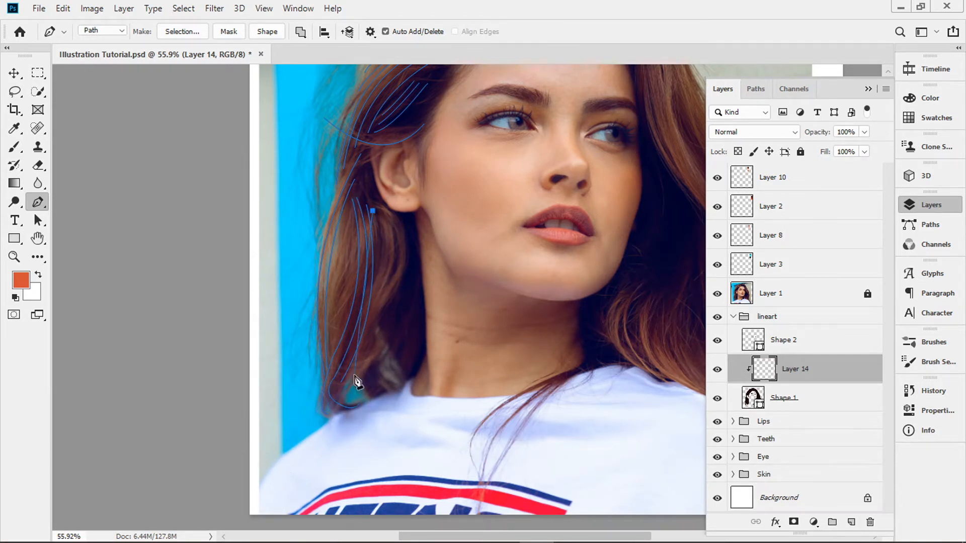
{"action": "mouse_move", "coordinate": [390, 275]}
{"action": "left_mouse_down"}
{"action": "mouse_move", "coordinate": [377, 322]}
{"action": "mouse_move", "coordinate": [382, 254]}
{"action": "mouse_move", "coordinate": [379, 270]}
{"action": "left_mouse_up"}
{"action": "key", "text": "Escape"}
{"action": "left_click", "coordinate": [350, 206]}
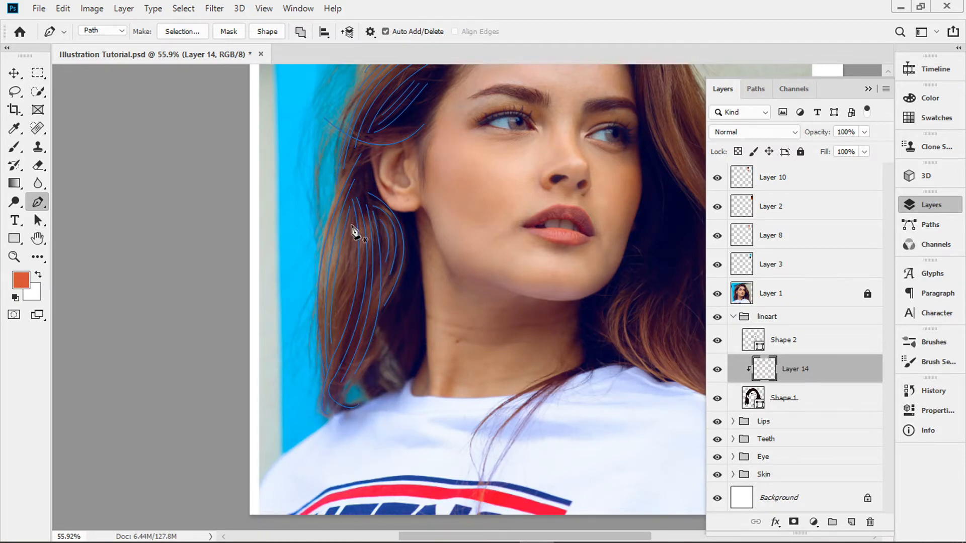
{"action": "left_click", "coordinate": [344, 313]}
{"action": "key", "text": "Escape"}
Trace curved strand paths from the hairline up to the front of the crown.
{"action": "left_click_drag", "start_coordinate": [547, 323], "coordinate": [477, 285]}
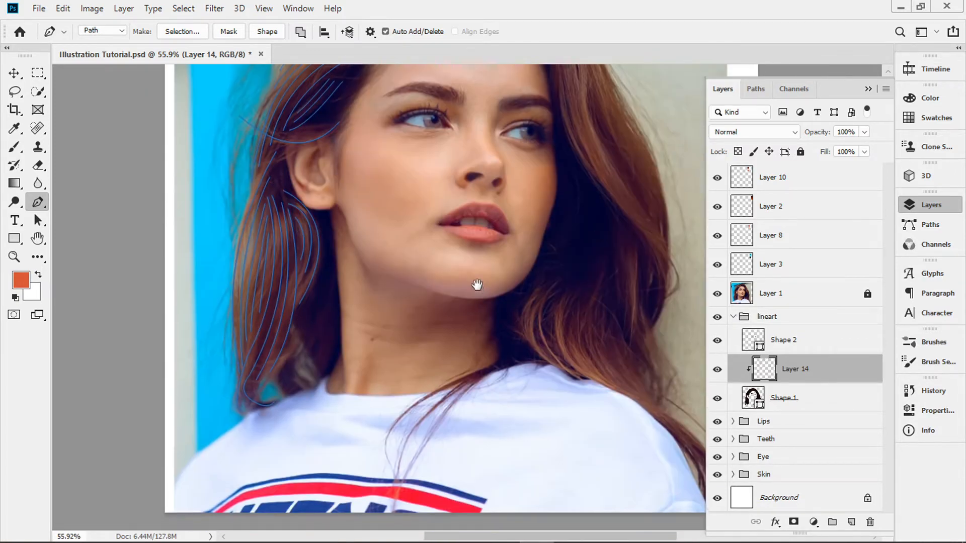
{"action": "left_click_drag", "start_coordinate": [481, 96], "coordinate": [341, 265]}
{"action": "left_click", "coordinate": [343, 182]}
{"action": "left_click_drag", "start_coordinate": [305, 110], "coordinate": [367, 71]}
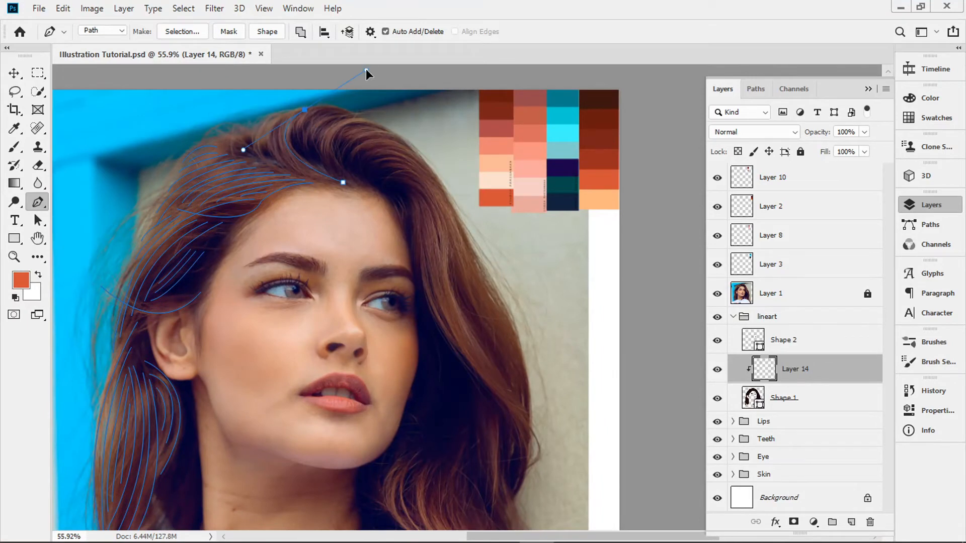
{"action": "scroll", "coordinate": [303, 188], "scroll_direction": "up", "scroll_amount": 2}
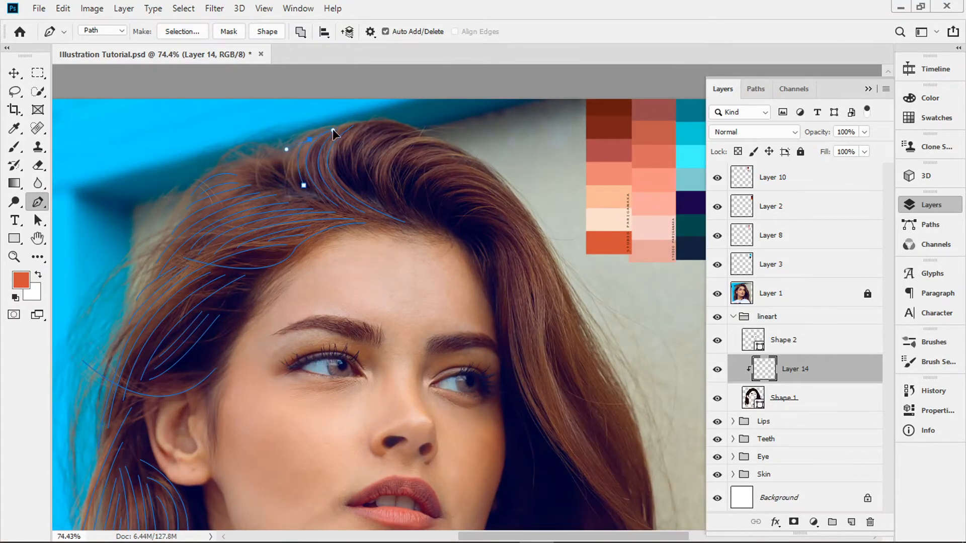
{"action": "left_click", "coordinate": [303, 196]}
{"action": "left_click_drag", "start_coordinate": [298, 142], "coordinate": [327, 124]}
{"action": "left_click", "coordinate": [379, 121]}
{"action": "key", "text": "Escape"}
Trace strand paths arching from above the far forehead hairline over the top of the crown.
{"action": "left_click", "coordinate": [418, 223]}
{"action": "mouse_move", "coordinate": [443, 143]}
{"action": "left_mouse_down"}
{"action": "mouse_move", "coordinate": [550, 138]}
{"action": "mouse_move", "coordinate": [560, 152]}
{"action": "left_mouse_up"}
{"action": "left_click", "coordinate": [443, 143], "text": "alt"}
{"action": "left_click", "coordinate": [385, 207]}
{"action": "left_click_drag", "start_coordinate": [425, 142], "coordinate": [537, 142]}
{"action": "key", "text": "Escape"}
Fill the middle of the crown with shorter curved strand paths.
{"action": "left_click_drag", "start_coordinate": [451, 136], "coordinate": [478, 135]}
{"action": "key", "text": "Escape"}
{"action": "left_click", "coordinate": [356, 181]}
{"action": "left_click_drag", "start_coordinate": [408, 131], "coordinate": [470, 131]}
{"action": "key", "text": "Escape"}
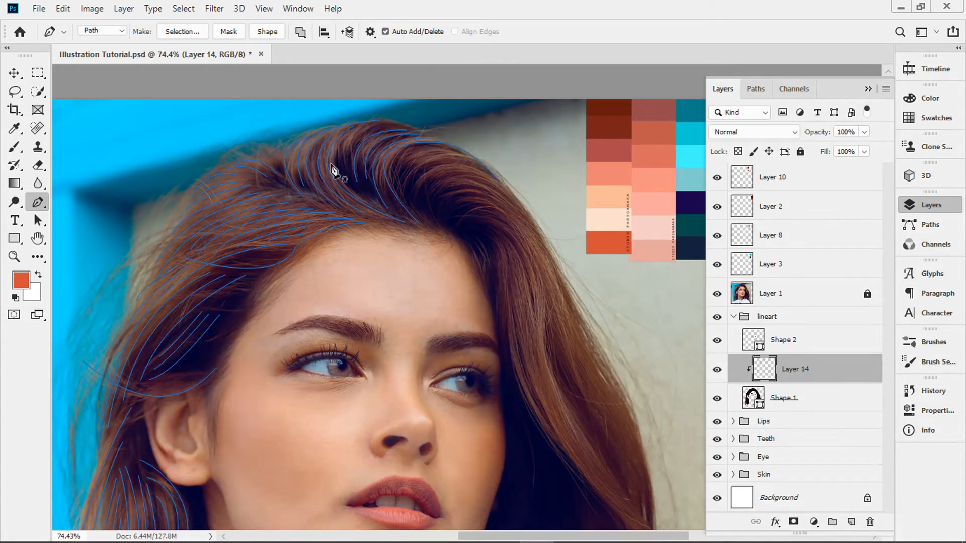
{"action": "left_click", "coordinate": [348, 169]}
{"action": "left_click_drag", "start_coordinate": [410, 129], "coordinate": [488, 134]}
Trace a long strand path from the crown down the outer edge of the far-side hair.
{"action": "left_click", "coordinate": [413, 199]}
{"action": "left_click_drag", "start_coordinate": [510, 193], "coordinate": [588, 254]}
{"action": "left_click", "coordinate": [575, 310]}
{"action": "left_click_drag", "start_coordinate": [618, 415], "coordinate": [507, 269]}
{"action": "left_click_drag", "start_coordinate": [524, 270], "coordinate": [538, 288]}
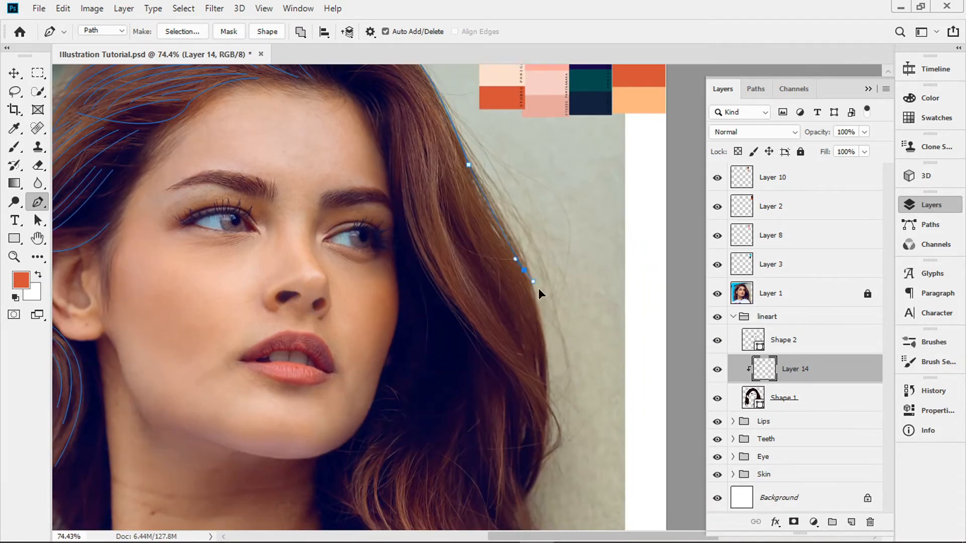
{"action": "scroll", "coordinate": [494, 282], "scroll_direction": "up", "scroll_amount": 3}
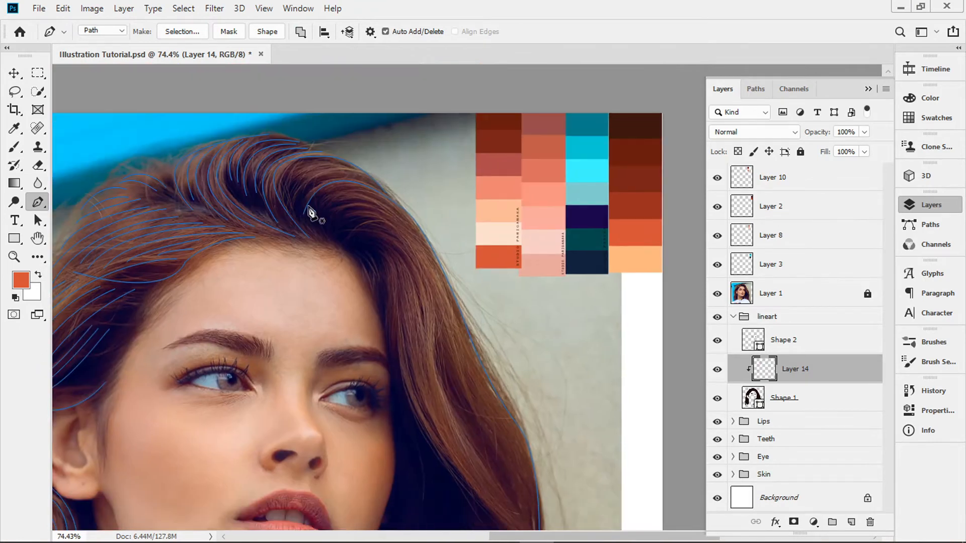
Trace a second long strand path from the crown down the far-side hair, just inside the outer edge.
{"action": "left_click", "coordinate": [319, 214]}
{"action": "left_click_drag", "start_coordinate": [372, 201], "coordinate": [418, 218]}
{"action": "left_click_drag", "start_coordinate": [436, 277], "coordinate": [445, 295]}
{"action": "left_click_drag", "start_coordinate": [475, 385], "coordinate": [486, 397]}
{"action": "left_click_drag", "start_coordinate": [525, 513], "coordinate": [526, 455]}
{"action": "key", "text": "Escape"}
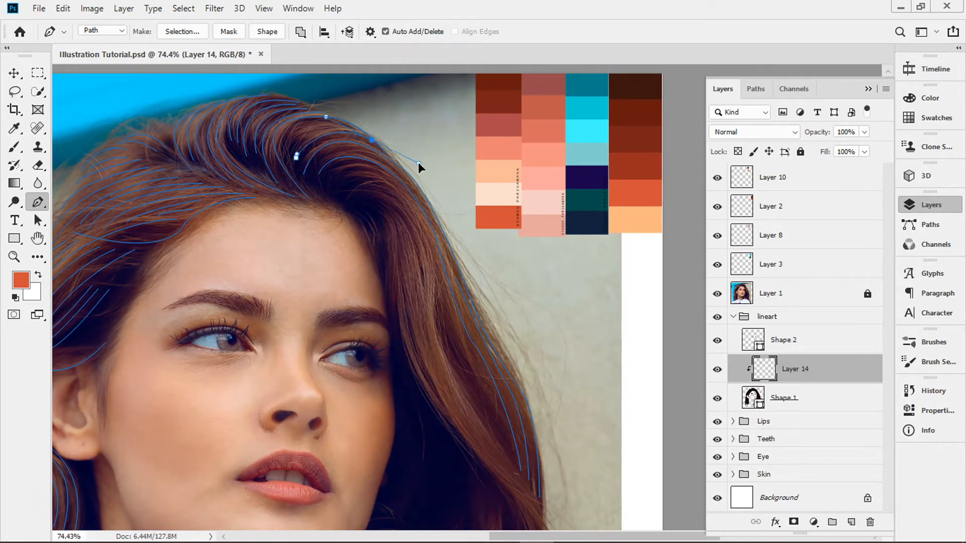
Add short curved strand paths at the far side of the crown.
{"action": "left_click", "coordinate": [292, 150]}
{"action": "left_click", "coordinate": [287, 143]}
{"action": "left_click_drag", "start_coordinate": [318, 122], "coordinate": [331, 119]}
{"action": "key", "text": "Escape"}
Trace a long strand from above the far forehead over the crown edge and down the middle of the far-side hair, with a corner handle removed.
{"action": "left_click", "coordinate": [330, 188]}
{"action": "left_click_drag", "start_coordinate": [396, 187], "coordinate": [457, 236]}
{"action": "left_click", "coordinate": [397, 188], "text": "alt"}
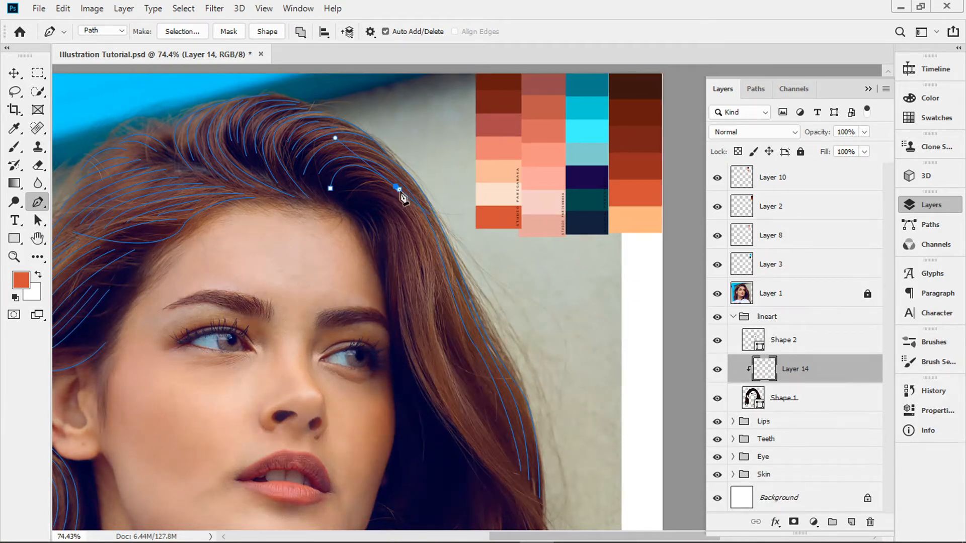
{"action": "left_click", "coordinate": [38, 201]}
{"action": "left_click", "coordinate": [119, 257]}
{"action": "left_click", "coordinate": [398, 188]}
{"action": "key", "text": "p"}
{"action": "left_click_drag", "start_coordinate": [392, 181], "coordinate": [445, 220]}
{"action": "left_click", "coordinate": [392, 181], "text": "alt"}
{"action": "left_click_drag", "start_coordinate": [434, 282], "coordinate": [438, 349]}
{"action": "left_click", "coordinate": [467, 406]}
{"action": "left_click_drag", "start_coordinate": [528, 485], "coordinate": [478, 380]}
{"action": "key", "text": "Escape"}
Add short arching strand paths in the dark hair above the far temple.
{"action": "scroll", "coordinate": [248, 362], "scroll_direction": "up", "scroll_amount": 5}
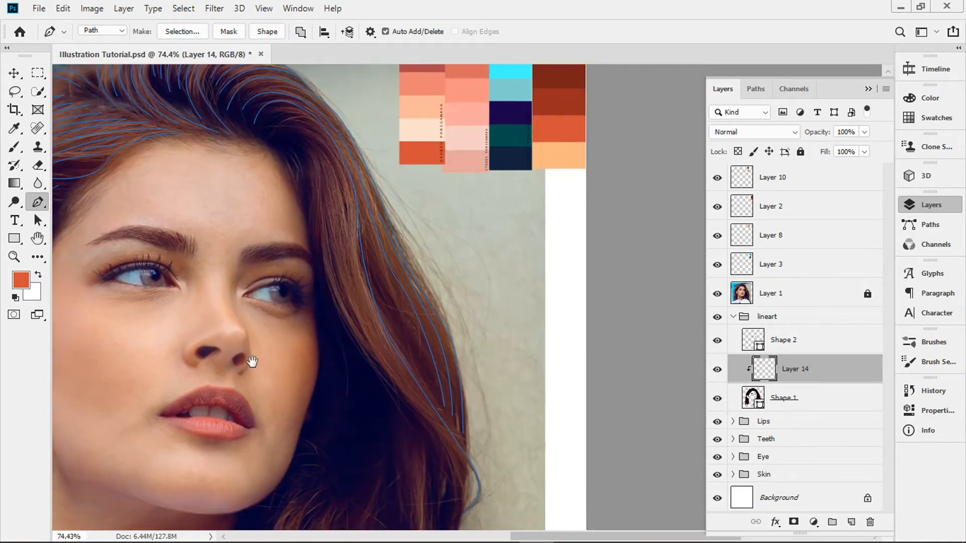
{"action": "left_click", "coordinate": [226, 189]}
{"action": "left_click_drag", "start_coordinate": [271, 172], "coordinate": [300, 183]}
{"action": "key", "text": "Escape"}
{"action": "left_click", "coordinate": [224, 171]}
{"action": "key", "text": "Escape"}
Trace two long strand paths from the far temple hair down through the inner part of the far-side lock.
{"action": "left_click_drag", "start_coordinate": [300, 228], "coordinate": [314, 284]}
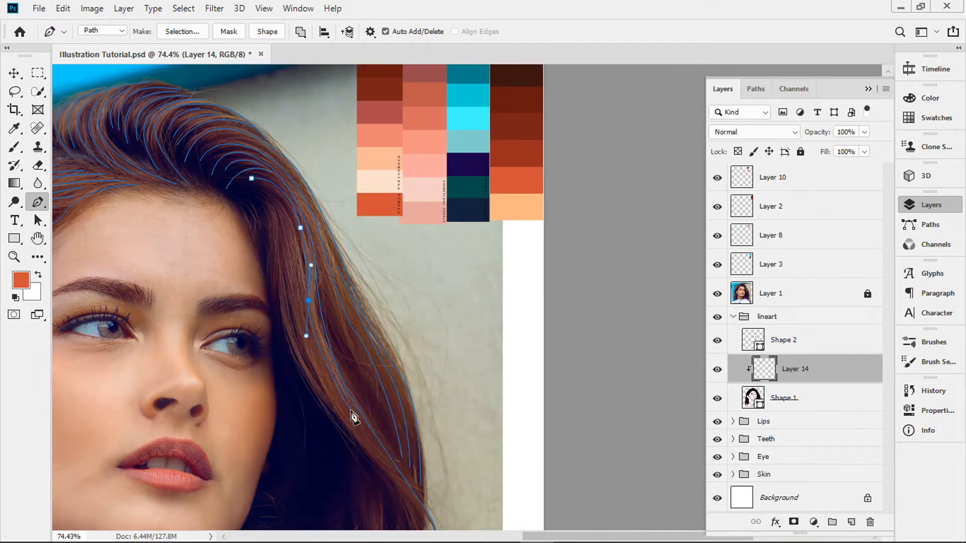
{"action": "scroll", "coordinate": [373, 373], "scroll_direction": "down", "scroll_amount": 3}
{"action": "key", "text": "Escape"}
{"action": "scroll", "coordinate": [380, 372], "scroll_direction": "up", "scroll_amount": 2}
{"action": "left_click", "coordinate": [280, 128]}
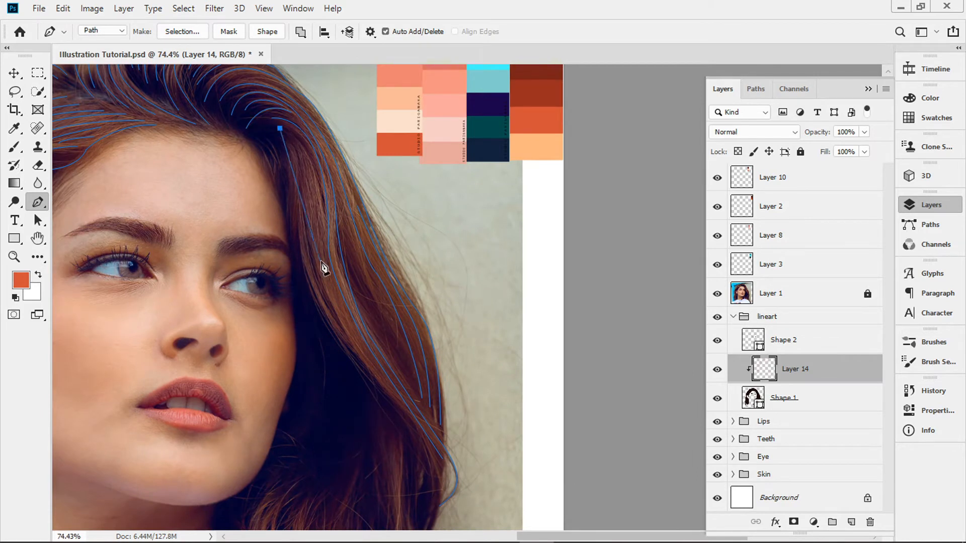
{"action": "left_click_drag", "start_coordinate": [322, 261], "coordinate": [324, 384]}
{"action": "left_click_drag", "start_coordinate": [336, 333], "coordinate": [443, 504]}
{"action": "left_click", "coordinate": [391, 395], "text": "alt"}
{"action": "key", "text": "Escape"}
Trace another strand along the inner edge of the far-side lock, redoing its misplaced curve beside the far eye.
{"action": "left_click", "coordinate": [282, 137]}
{"action": "left_click_drag", "start_coordinate": [315, 258], "coordinate": [321, 361]}
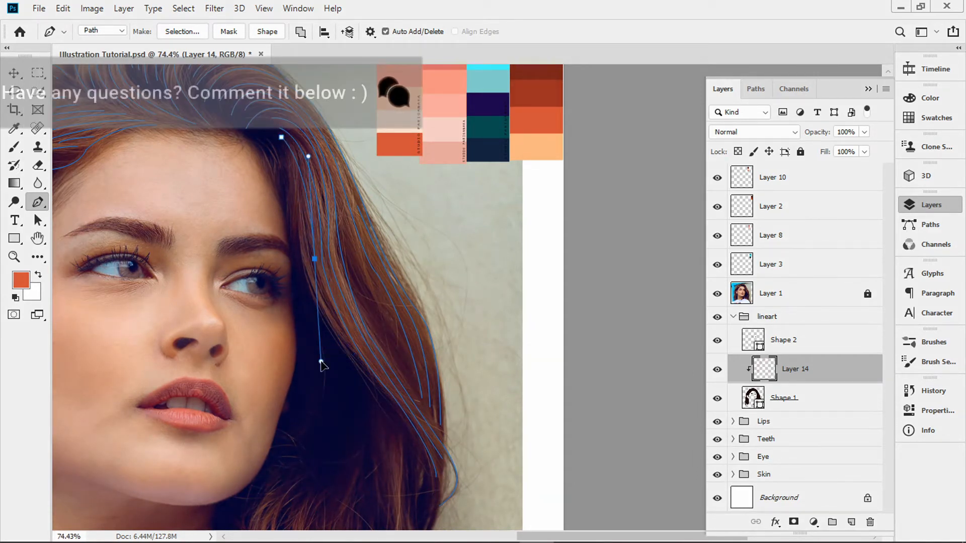
{"action": "key", "text": "ctrl+z"}
{"action": "left_click_drag", "start_coordinate": [304, 269], "coordinate": [306, 341]}
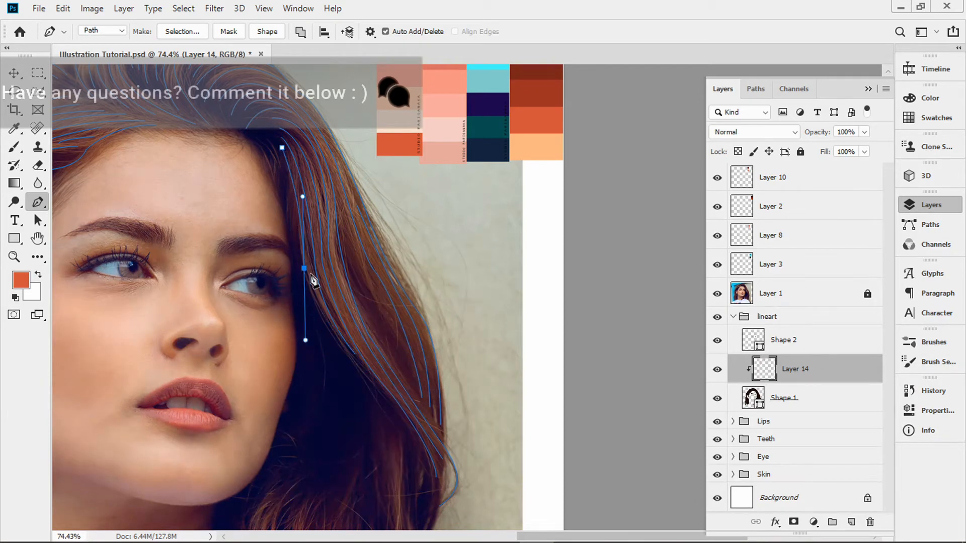
{"action": "left_click_drag", "start_coordinate": [399, 403], "coordinate": [409, 422]}
{"action": "key", "text": "Escape"}
Trace a short strand path along the hair edge beside the far temple.
{"action": "scroll", "coordinate": [292, 222], "scroll_direction": "up", "scroll_amount": 2}
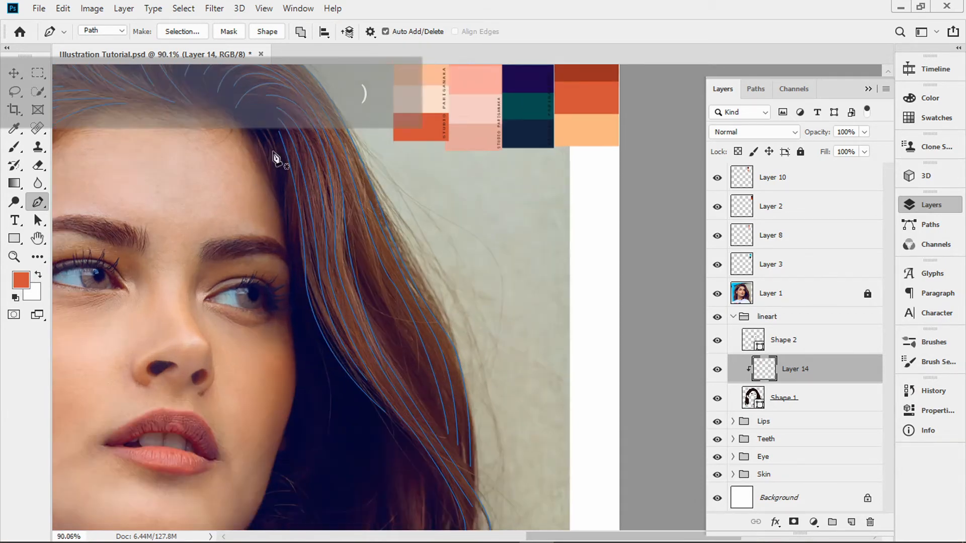
{"action": "left_click", "coordinate": [267, 141]}
{"action": "left_click_drag", "start_coordinate": [291, 229], "coordinate": [291, 287]}
{"action": "key", "text": "Escape"}
Add shorter strand paths to fill gaps within the thick far-side lock, undoing a misplaced point.
{"action": "mouse_move", "coordinate": [369, 347]}
{"action": "left_mouse_down"}
{"action": "mouse_move", "coordinate": [295, 295]}
{"action": "mouse_move", "coordinate": [341, 310]}
{"action": "mouse_move", "coordinate": [336, 327]}
{"action": "left_mouse_up"}
{"action": "left_click", "coordinate": [271, 130]}
{"action": "left_click", "coordinate": [353, 354]}
{"action": "key", "text": "Escape"}
{"action": "left_click", "coordinate": [291, 233]}
{"action": "key", "text": "ctrl+z"}
{"action": "left_click", "coordinate": [345, 340]}
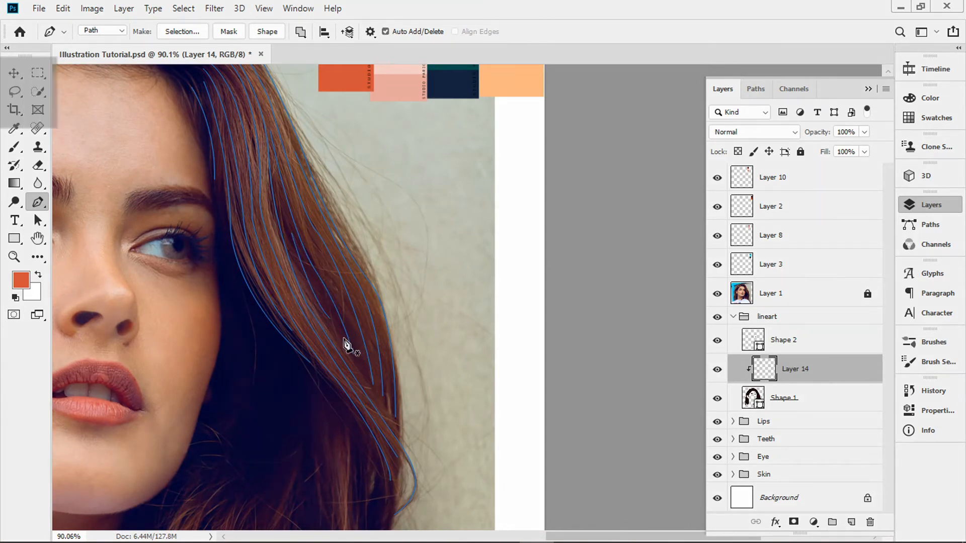
{"action": "key", "text": "Escape"}
Trace two long strand paths with the Pen tool down the dark far-side hair just below the thick lock.
{"action": "left_click_drag", "start_coordinate": [406, 432], "coordinate": [442, 248]}
{"action": "left_click", "coordinate": [381, 217]}
{"action": "left_click_drag", "start_coordinate": [436, 410], "coordinate": [442, 424]}
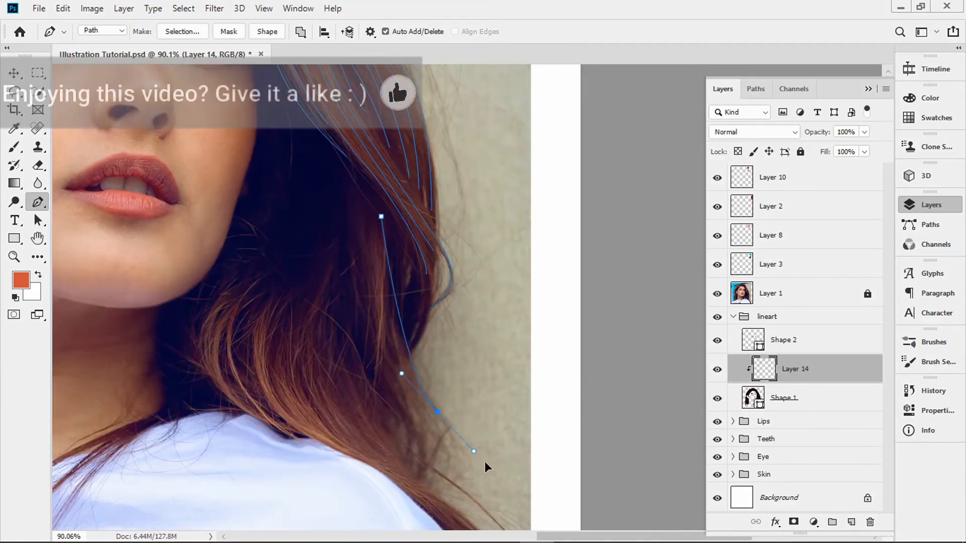
{"action": "key", "text": "Escape"}
{"action": "left_click", "coordinate": [371, 216]}
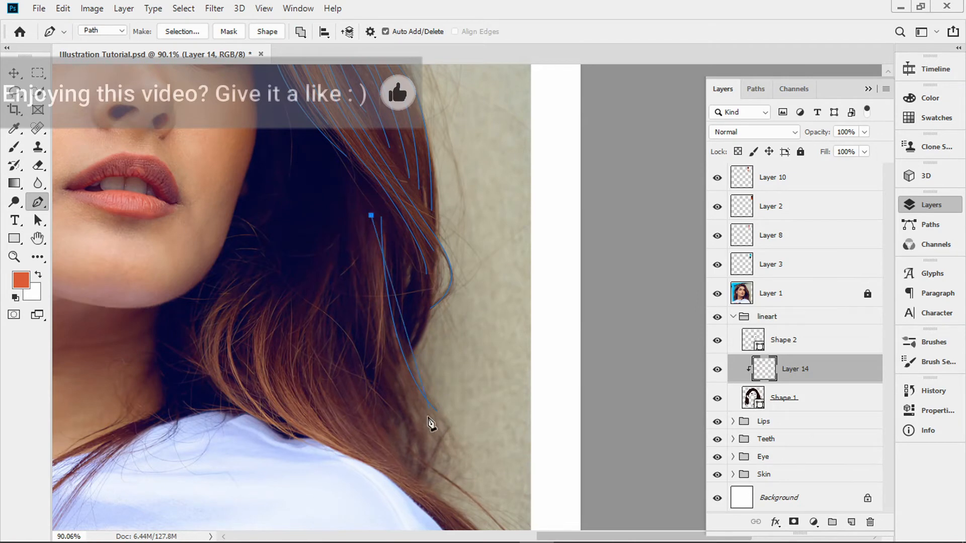
{"action": "left_click", "coordinate": [431, 425]}
{"action": "key", "text": "Escape"}
Add two more strand paths further inward in the dark far-side hair, parallel to the previous ones.
{"action": "left_click", "coordinate": [361, 201]}
{"action": "left_click_drag", "start_coordinate": [476, 469], "coordinate": [493, 447]}
{"action": "left_click", "coordinate": [352, 190]}
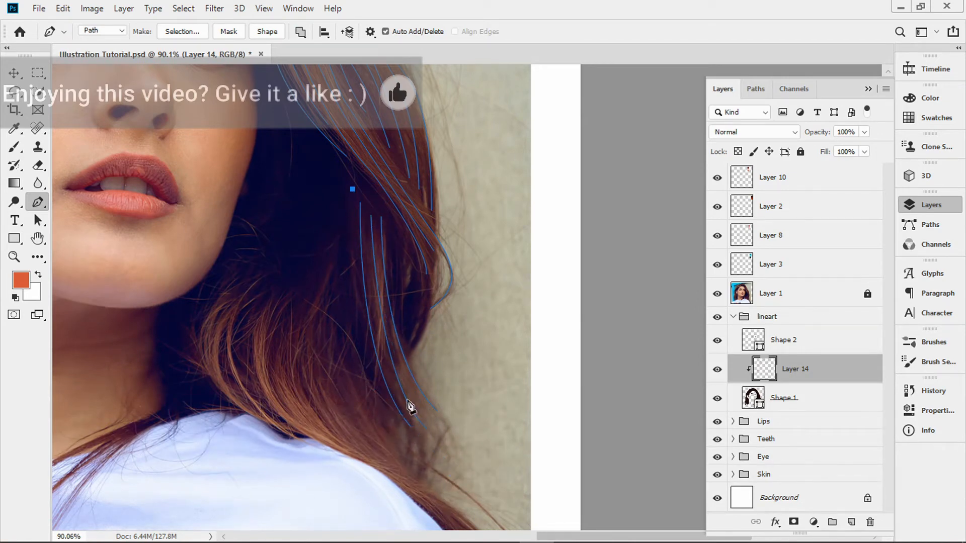
{"action": "left_click_drag", "start_coordinate": [361, 305], "coordinate": [378, 345]}
{"action": "key", "text": "Escape"}
Trace a long strand path from the lower far-side hair over the shoulder to the hair's bottom tip.
{"action": "mouse_move", "coordinate": [331, 445]}
{"action": "left_mouse_down"}
{"action": "mouse_move", "coordinate": [273, 307]}
{"action": "mouse_move", "coordinate": [266, 323]}
{"action": "left_mouse_up"}
{"action": "left_click", "coordinate": [284, 188]}
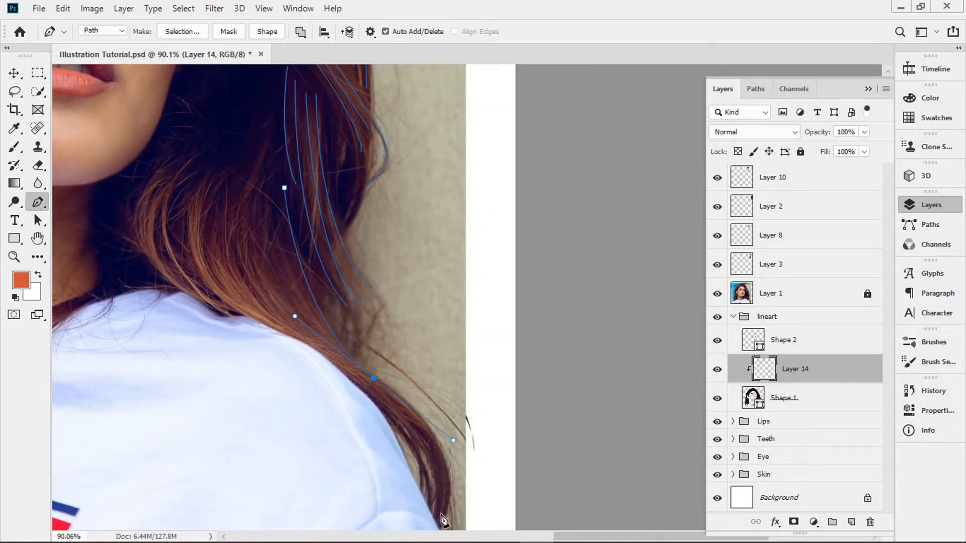
{"action": "scroll", "coordinate": [322, 322], "scroll_direction": "down", "scroll_amount": 3}
{"action": "left_click_drag", "start_coordinate": [325, 268], "coordinate": [366, 315]}
{"action": "left_click", "coordinate": [402, 344]}
{"action": "left_click_drag", "start_coordinate": [435, 424], "coordinate": [426, 467]}
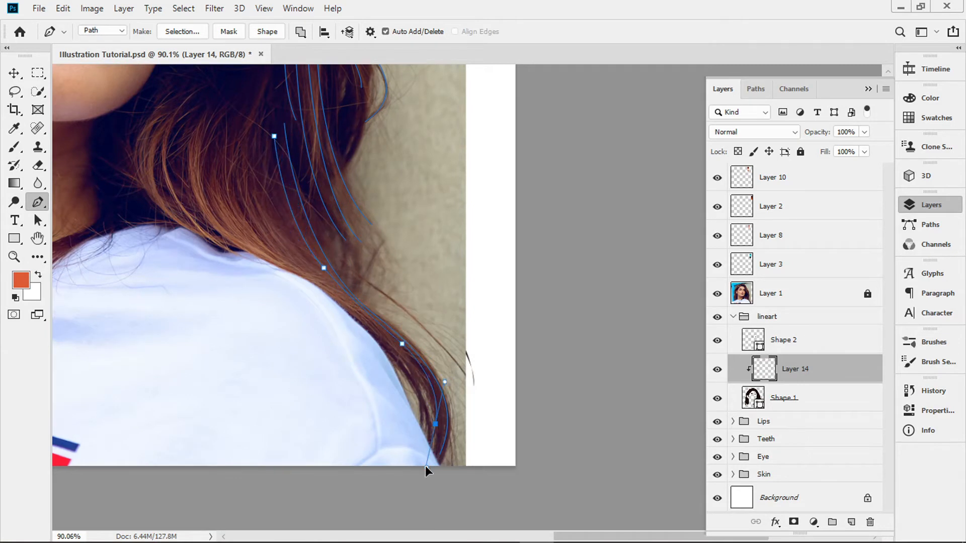
Trace three strand paths beside the long shoulder strand, including a short curve at the top of the curled section.
{"action": "left_click_drag", "start_coordinate": [304, 163], "coordinate": [366, 187]}
{"action": "left_click", "coordinate": [334, 87]}
{"action": "left_click_drag", "start_coordinate": [298, 203], "coordinate": [311, 253]}
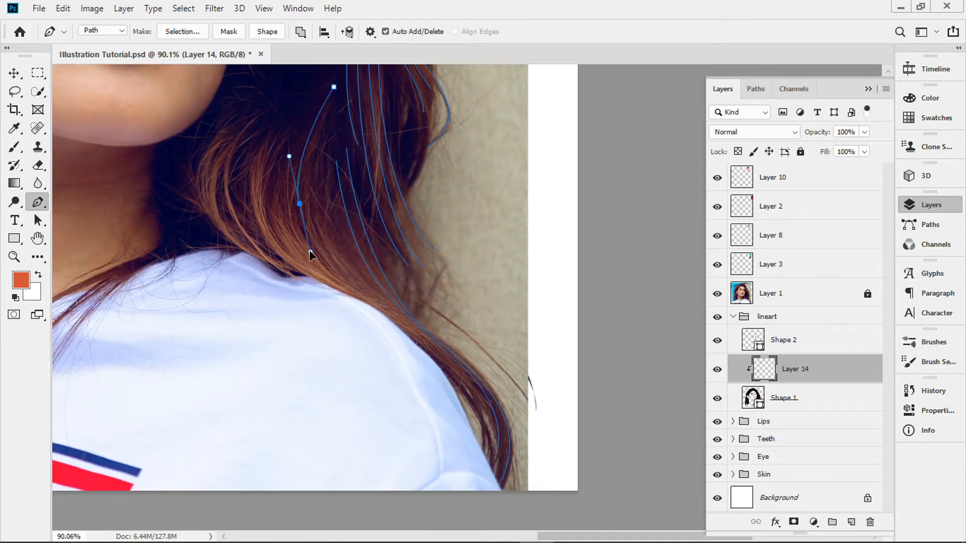
{"action": "key", "text": "Escape"}
{"action": "left_click", "coordinate": [333, 159]}
{"action": "left_click_drag", "start_coordinate": [433, 352], "coordinate": [496, 452]}
{"action": "key", "text": "Escape"}
{"action": "left_click", "coordinate": [332, 124]}
{"action": "left_click_drag", "start_coordinate": [345, 271], "coordinate": [423, 349]}
{"action": "key", "text": "Escape"}
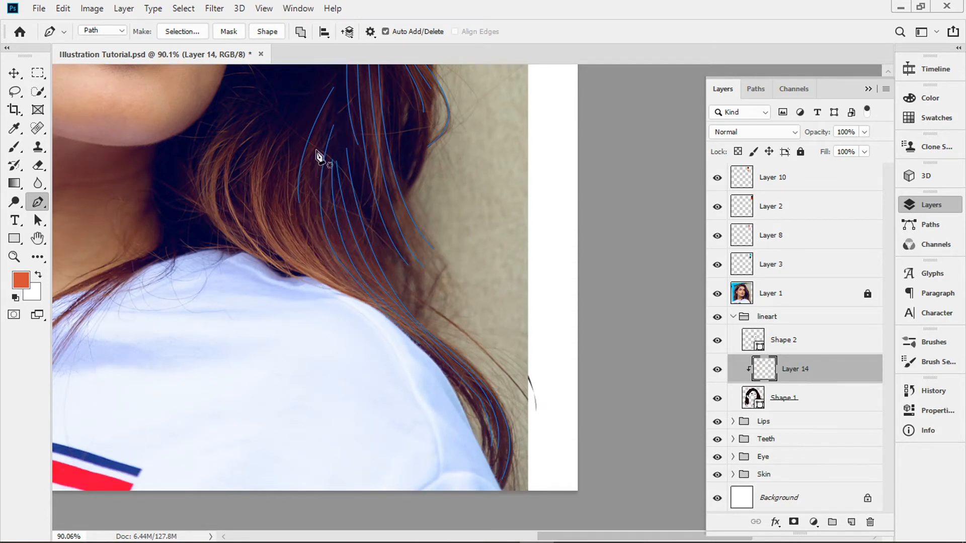
Trace three curved strand paths through the middle of the curled hair, sweeping down toward the shoulder.
{"action": "left_click", "coordinate": [326, 120]}
{"action": "left_click_drag", "start_coordinate": [370, 305], "coordinate": [474, 351]}
{"action": "left_click", "coordinate": [302, 135]}
{"action": "mouse_move", "coordinate": [290, 241]}
{"action": "left_mouse_down"}
{"action": "mouse_move", "coordinate": [345, 302]}
{"action": "mouse_move", "coordinate": [405, 308]}
{"action": "mouse_move", "coordinate": [400, 330]}
{"action": "left_mouse_up"}
{"action": "key", "text": "Escape"}
{"action": "left_click", "coordinate": [301, 123]}
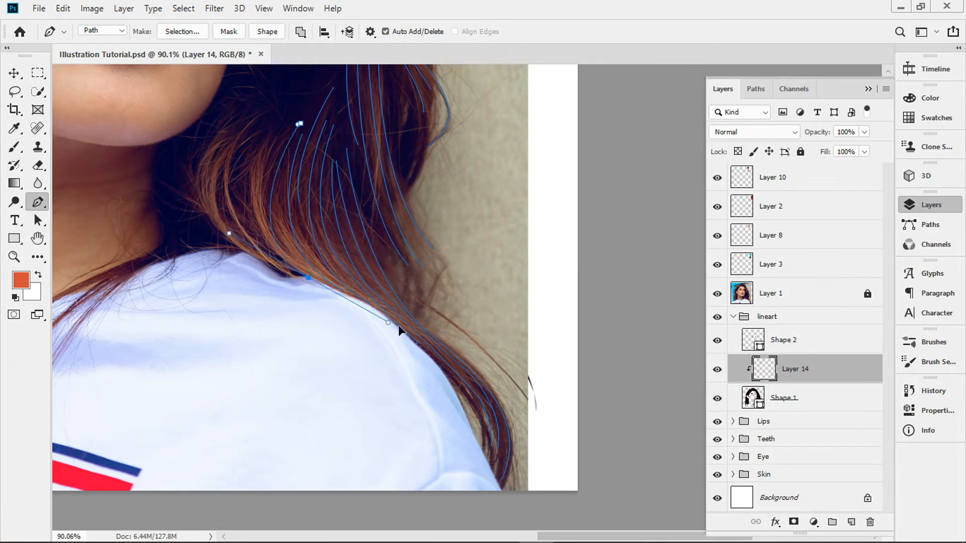
{"action": "left_click", "coordinate": [297, 127]}
{"action": "left_click_drag", "start_coordinate": [316, 277], "coordinate": [431, 346]}
{"action": "key", "text": "Escape"}
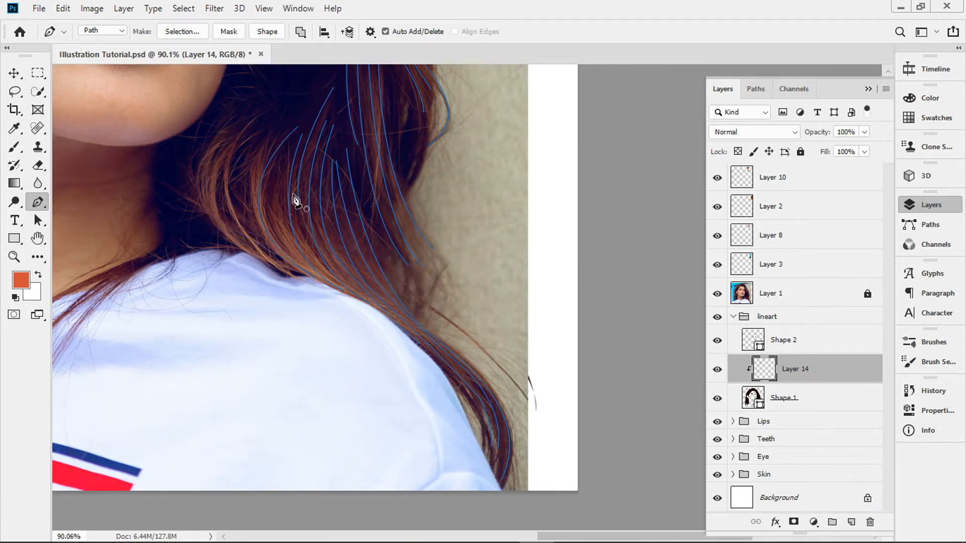
Fill the inner half of the curled far-side hair with further strand paths following its bend above the shoulder.
{"action": "left_click", "coordinate": [285, 153]}
{"action": "left_click_drag", "start_coordinate": [301, 264], "coordinate": [359, 303]}
{"action": "key", "text": "Escape"}
{"action": "left_click", "coordinate": [287, 164]}
{"action": "left_click", "coordinate": [276, 126]}
{"action": "mouse_move", "coordinate": [262, 238]}
{"action": "left_mouse_down"}
{"action": "mouse_move", "coordinate": [295, 276]}
{"action": "mouse_move", "coordinate": [416, 368]}
{"action": "left_mouse_up"}
{"action": "key", "text": "Escape"}
{"action": "left_click", "coordinate": [270, 109]}
{"action": "key", "text": "Escape"}
{"action": "left_click_drag", "start_coordinate": [265, 265], "coordinate": [350, 305]}
{"action": "key", "text": "Escape"}
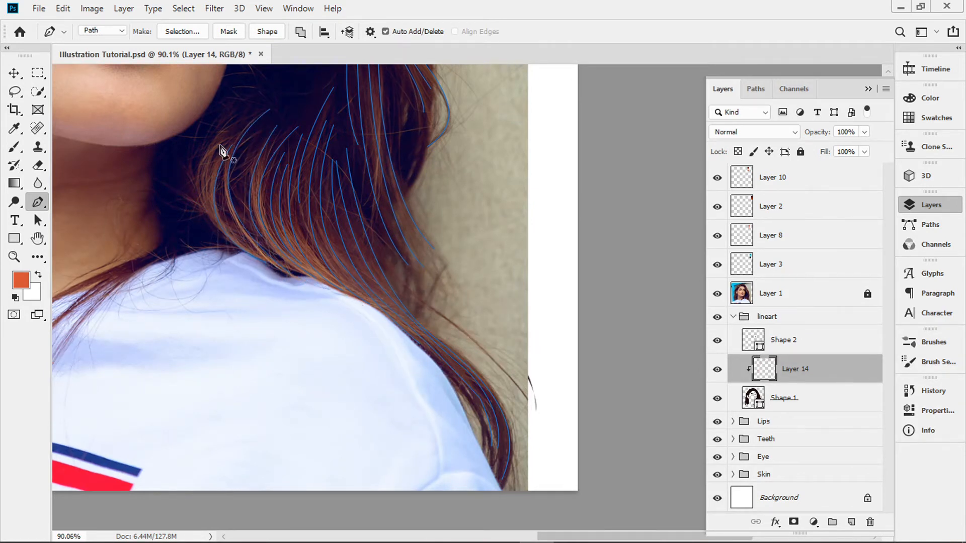
Trace the last strand paths along the inner edge of the curled far-side hair beside the neck.
{"action": "left_click", "coordinate": [240, 129]}
{"action": "left_click_drag", "start_coordinate": [220, 234], "coordinate": [262, 265]}
{"action": "key", "text": "Escape"}
{"action": "left_click_drag", "start_coordinate": [205, 209], "coordinate": [231, 263]}
{"action": "left_click", "coordinate": [225, 124]}
{"action": "left_click_drag", "start_coordinate": [201, 209], "coordinate": [243, 255]}
{"action": "key", "text": "Escape"}
Sample the light peach palette swatch as foreground color and stroke the strand paths on Layer 14 using Brush with Simulate Pressure.
{"action": "scroll", "coordinate": [212, 272], "scroll_direction": "down", "scroll_amount": 6}
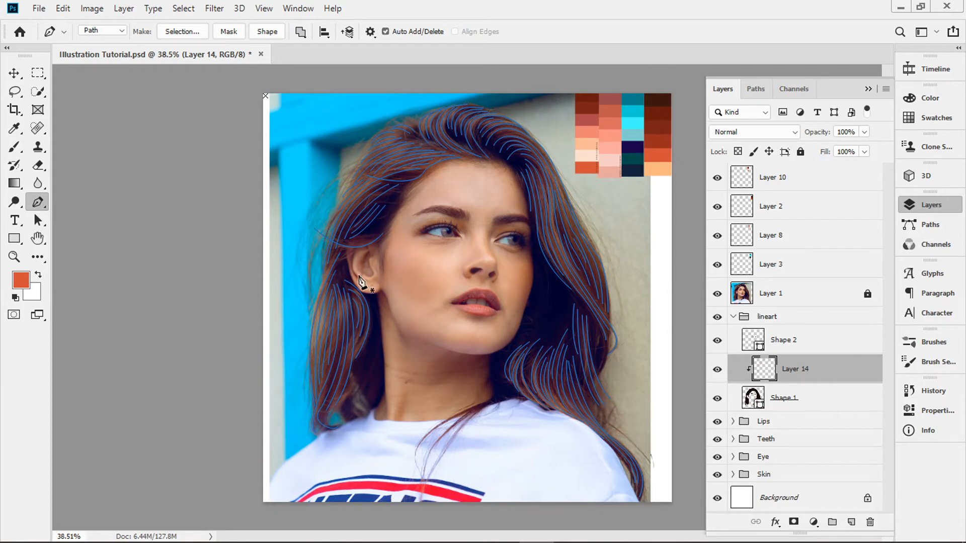
{"action": "left_click", "coordinate": [20, 280]}
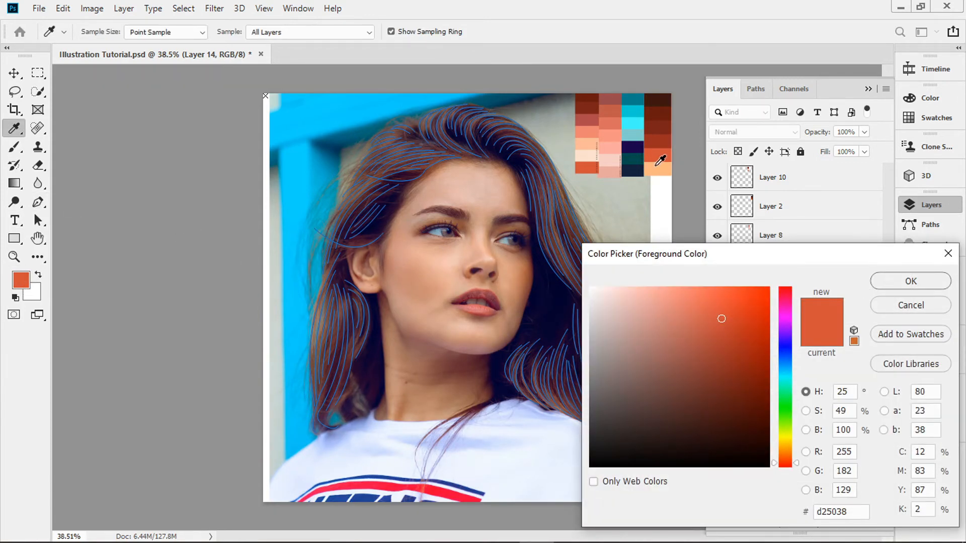
{"action": "left_click", "coordinate": [656, 166]}
{"action": "left_click", "coordinate": [928, 288]}
{"action": "right_click", "coordinate": [580, 211]}
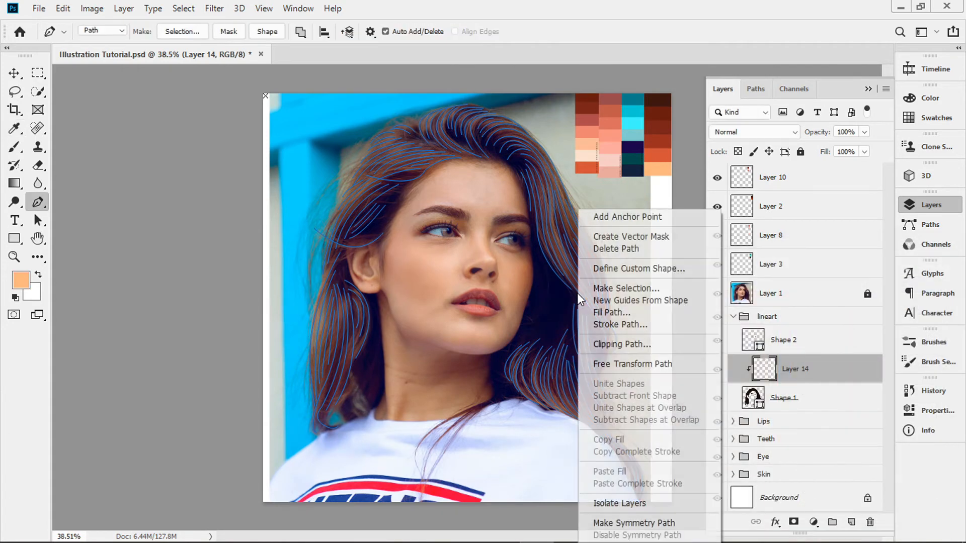
{"action": "left_click", "coordinate": [621, 325]}
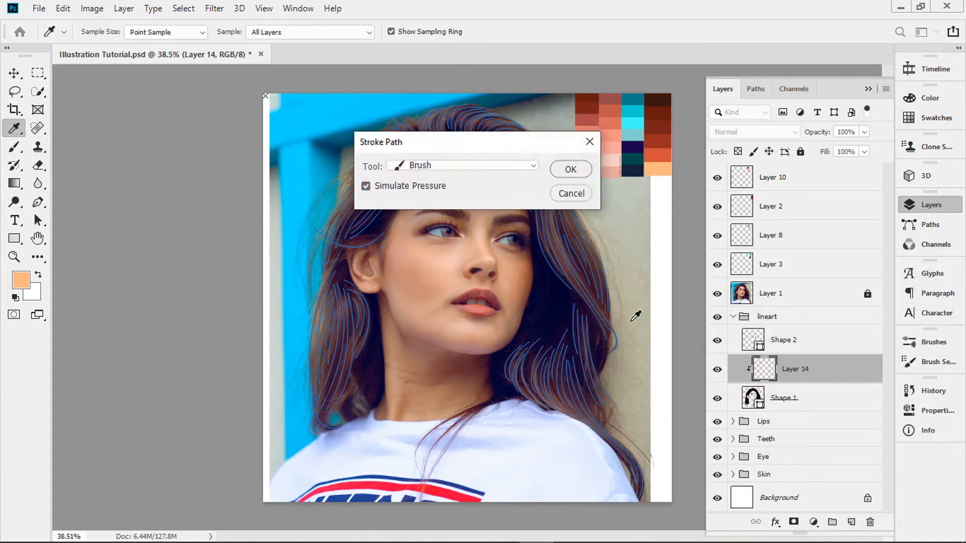
{"action": "left_click", "coordinate": [569, 170]}
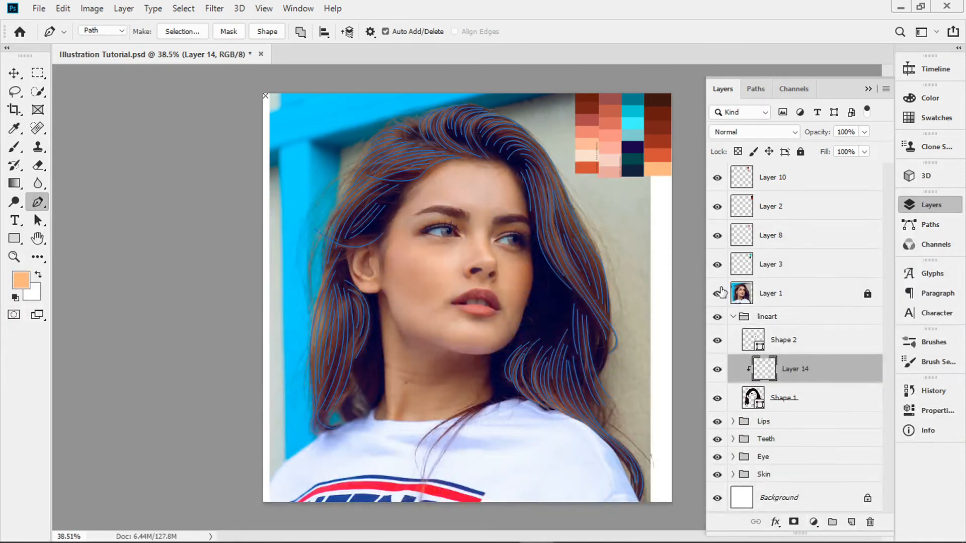
Save the strand work path as Path 1.
{"action": "left_click", "coordinate": [757, 89]}
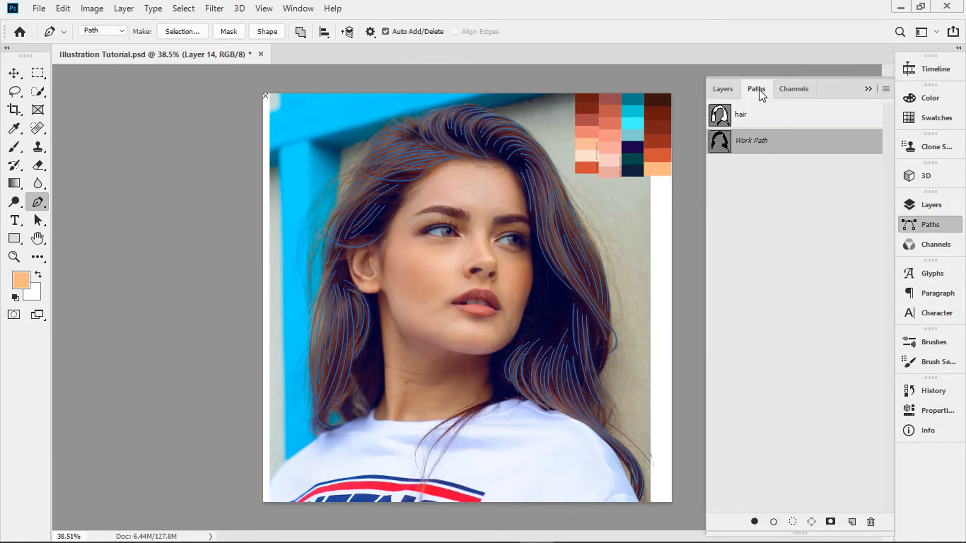
{"action": "double_click", "coordinate": [758, 146]}
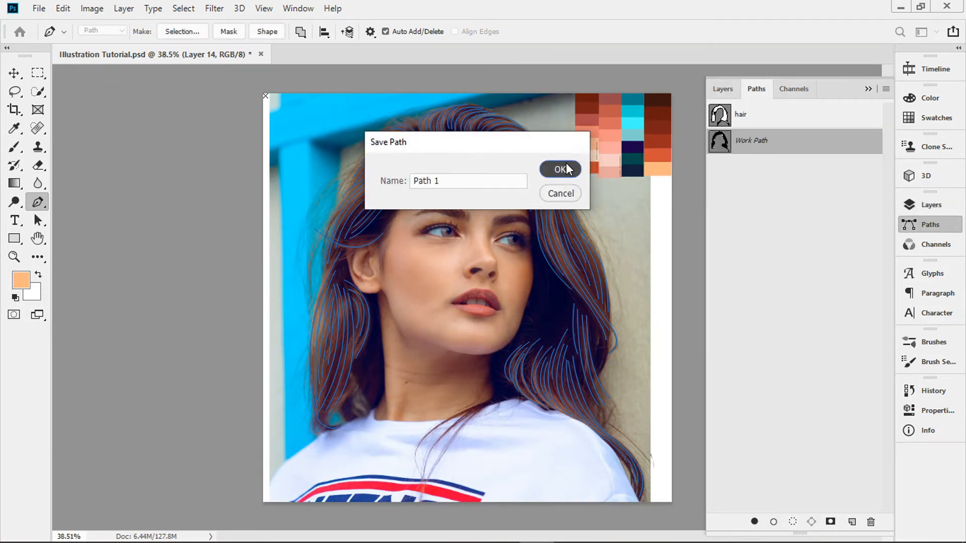
{"action": "left_click", "coordinate": [570, 169]}
Hide the reference photo on Layer 1 and deselect Path 1 so its outlines no longer cover the artwork.
{"action": "left_click", "coordinate": [725, 93]}
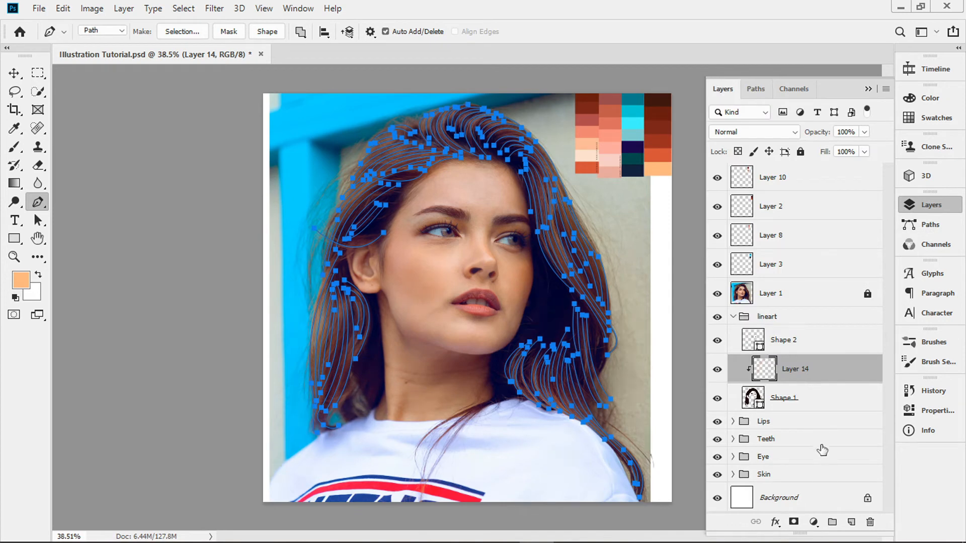
{"action": "left_click", "coordinate": [716, 294]}
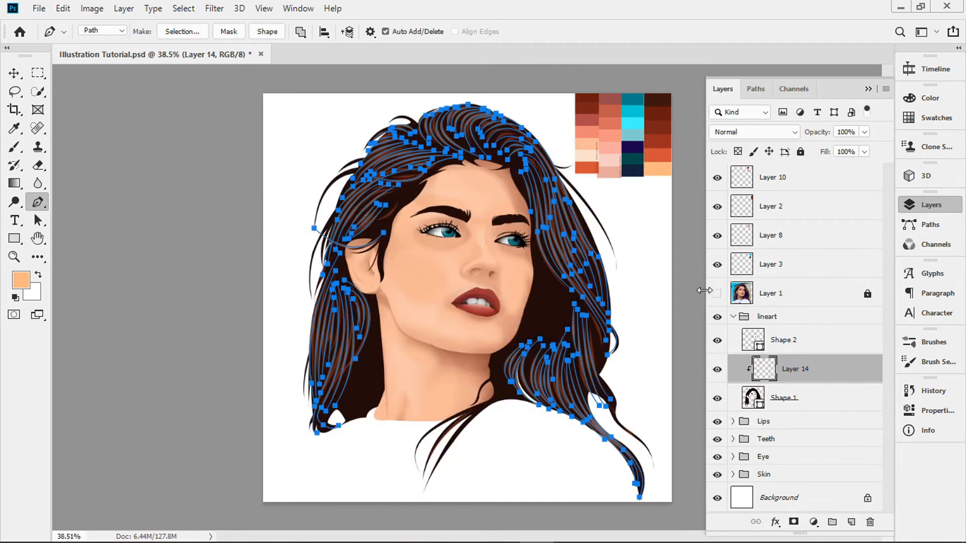
{"action": "left_click", "coordinate": [13, 73]}
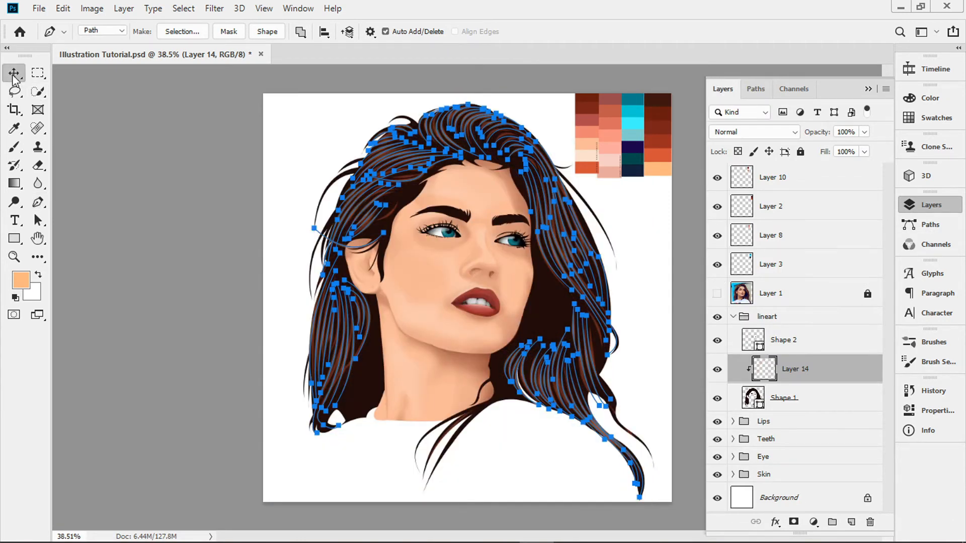
{"action": "left_click", "coordinate": [182, 306]}
{"action": "left_click", "coordinate": [790, 499]}
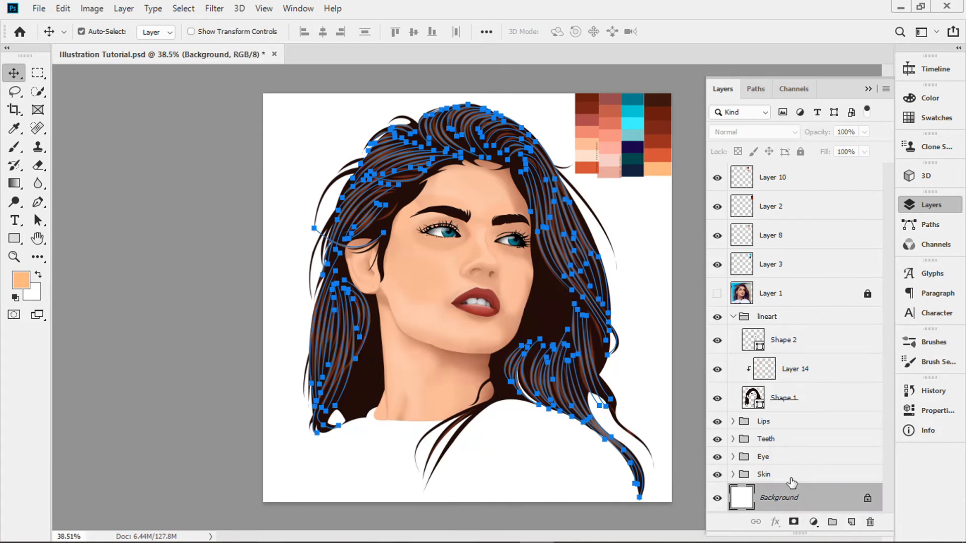
{"action": "left_click", "coordinate": [799, 457]}
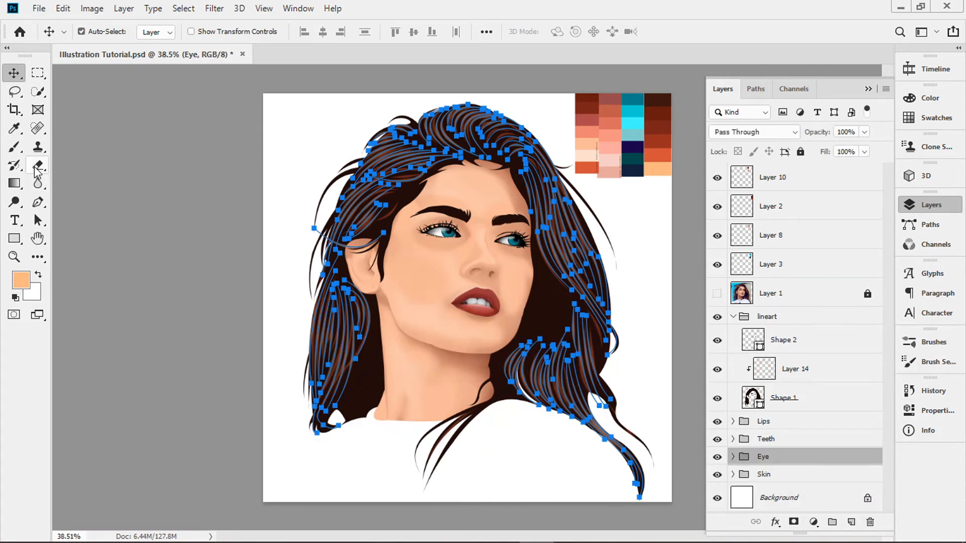
{"action": "left_click", "coordinate": [654, 390]}
{"action": "left_click", "coordinate": [756, 88]}
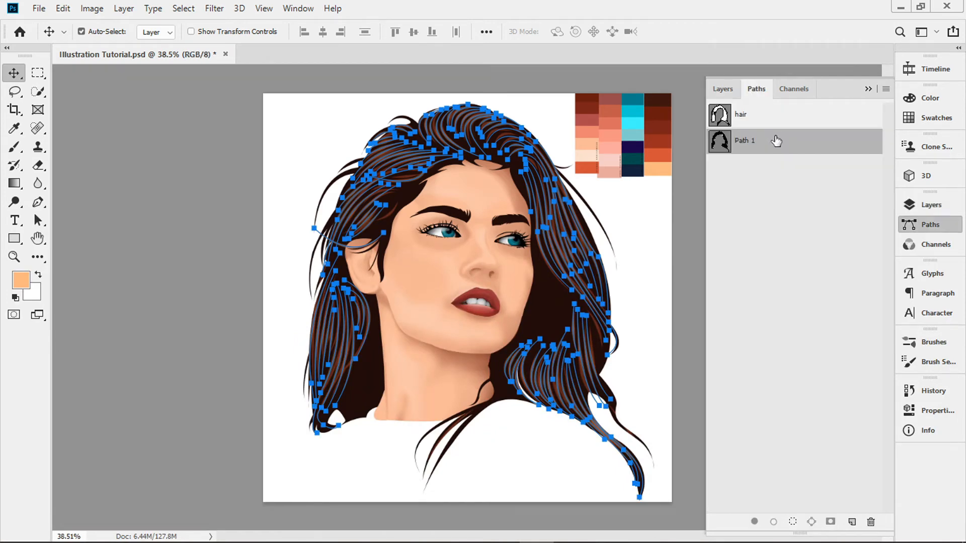
{"action": "left_click", "coordinate": [792, 271]}
Trace a curved strand path with the Pen tool across the dark lower part of the near-side hair.
{"action": "scroll", "coordinate": [503, 380], "scroll_direction": "down", "scroll_amount": 3}
{"action": "scroll", "coordinate": [528, 359], "scroll_direction": "up", "scroll_amount": 4}
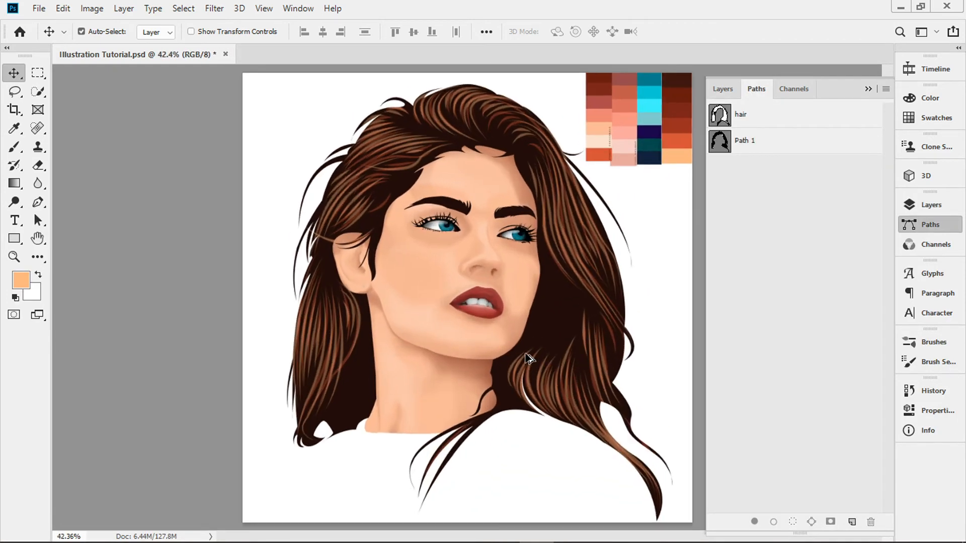
{"action": "scroll", "coordinate": [529, 358], "scroll_direction": "down", "scroll_amount": 3}
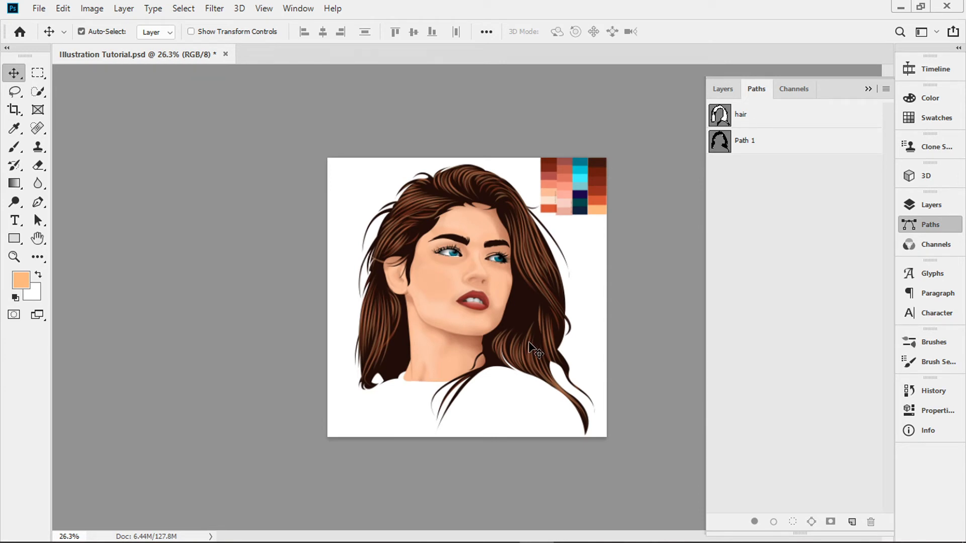
{"action": "scroll", "coordinate": [566, 355], "scroll_direction": "up", "scroll_amount": 2}
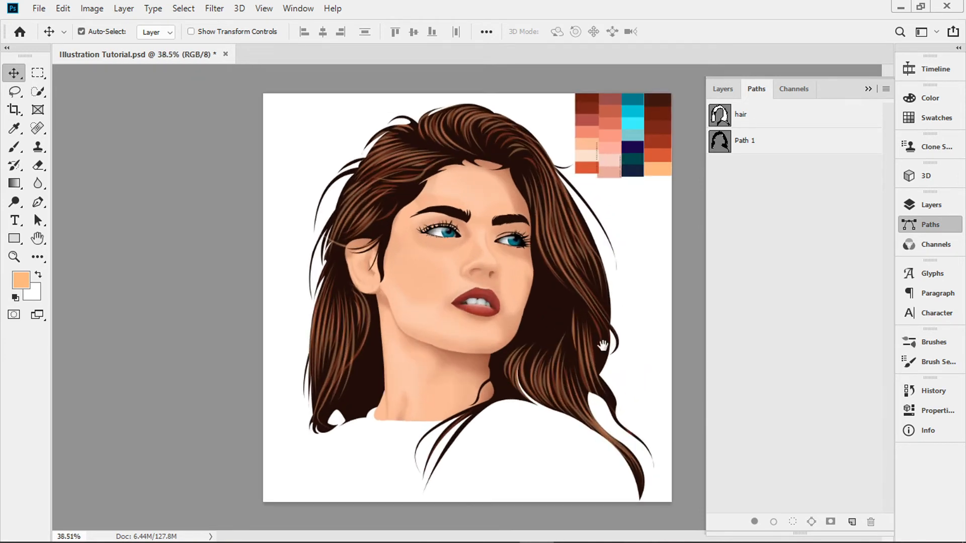
{"action": "scroll", "coordinate": [452, 373], "scroll_direction": "up", "scroll_amount": 2}
{"action": "key", "text": "p"}
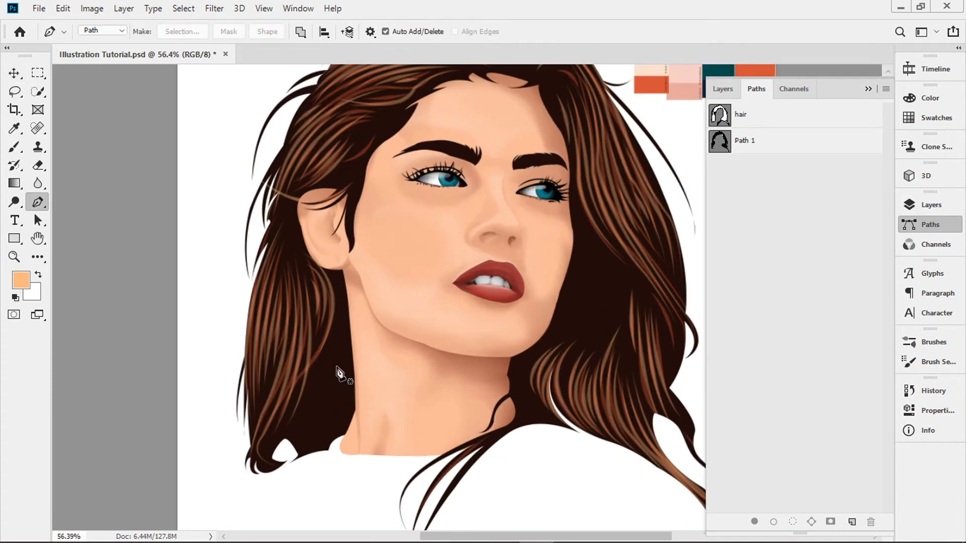
{"action": "left_click", "coordinate": [311, 371]}
{"action": "left_click_drag", "start_coordinate": [266, 450], "coordinate": [221, 468]}
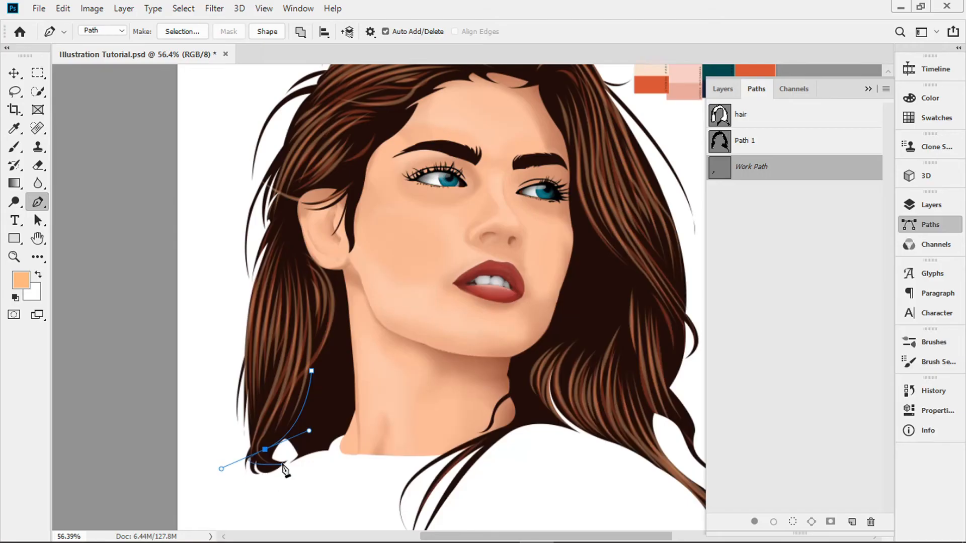
{"action": "left_click", "coordinate": [285, 466], "text": "ctrl"}
Add three more strand paths beside it in the dark gap between the near-side hair and the neck.
{"action": "left_click", "coordinate": [317, 363]}
{"action": "left_click", "coordinate": [301, 447]}
{"action": "left_click", "coordinate": [305, 452], "text": "ctrl"}
{"action": "left_click", "coordinate": [301, 421]}
{"action": "left_click_drag", "start_coordinate": [295, 443], "coordinate": [293, 450]}
{"action": "left_click", "coordinate": [297, 447], "text": "ctrl"}
{"action": "left_click_drag", "start_coordinate": [309, 375], "coordinate": [249, 432]}
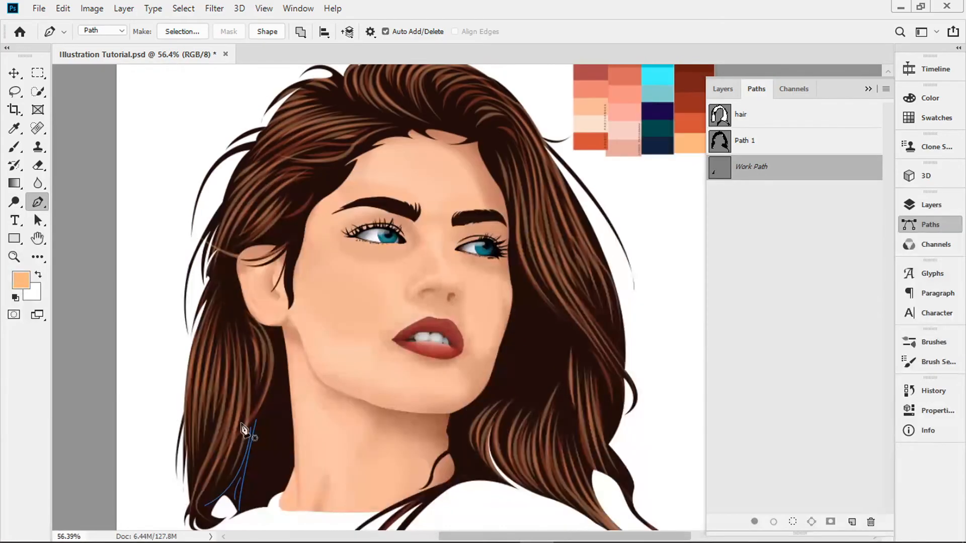
{"action": "left_click", "coordinate": [261, 411]}
{"action": "left_click_drag", "start_coordinate": [234, 516], "coordinate": [202, 491]}
{"action": "left_click", "coordinate": [284, 466], "text": "ctrl"}
Trace three short strand paths in the dark hair along the near temple's hairline.
{"action": "left_click_drag", "start_coordinate": [345, 218], "coordinate": [361, 286]}
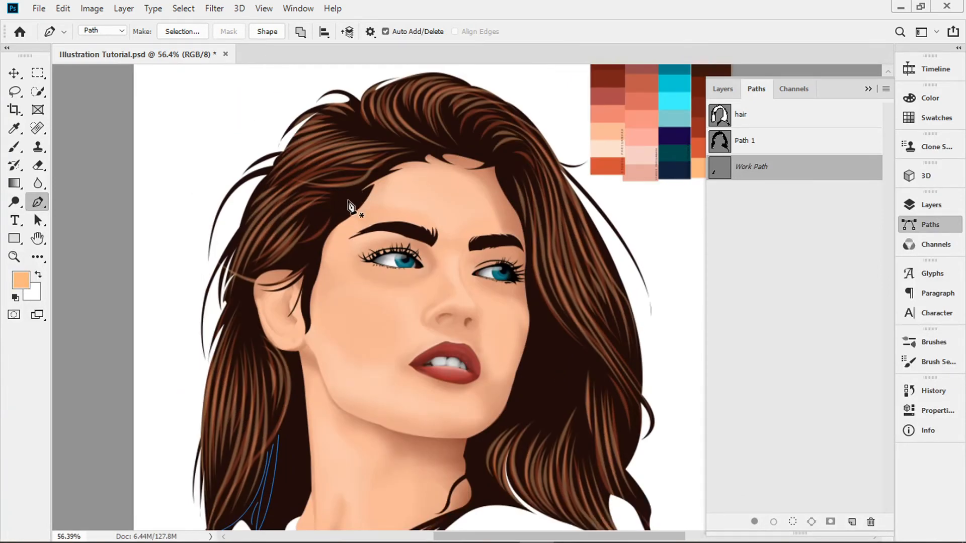
{"action": "left_click", "coordinate": [356, 185]}
{"action": "mouse_move", "coordinate": [313, 216]}
{"action": "left_mouse_down"}
{"action": "mouse_move", "coordinate": [287, 217]}
{"action": "mouse_move", "coordinate": [315, 209]}
{"action": "mouse_move", "coordinate": [294, 239]}
{"action": "left_mouse_up"}
{"action": "left_click", "coordinate": [301, 223], "text": "ctrl"}
{"action": "left_click", "coordinate": [347, 191]}
{"action": "left_click", "coordinate": [314, 220], "text": "ctrl"}
{"action": "left_click", "coordinate": [337, 193]}
{"action": "left_click", "coordinate": [323, 224]}
{"action": "left_click", "coordinate": [326, 232], "text": "ctrl"}
Trace three strand paths in the dark gap near the outer edge of the lower far-side hair, undoing a misplaced curve.
{"action": "left_click_drag", "start_coordinate": [598, 362], "coordinate": [599, 393]}
{"action": "left_click", "coordinate": [609, 383]}
{"action": "mouse_move", "coordinate": [628, 443]}
{"action": "left_mouse_down"}
{"action": "mouse_move", "coordinate": [624, 476]}
{"action": "mouse_move", "coordinate": [638, 449]}
{"action": "left_mouse_up"}
{"action": "key", "text": "ctrl+z"}
{"action": "left_click", "coordinate": [620, 502], "text": "ctrl"}
{"action": "left_click", "coordinate": [632, 412]}
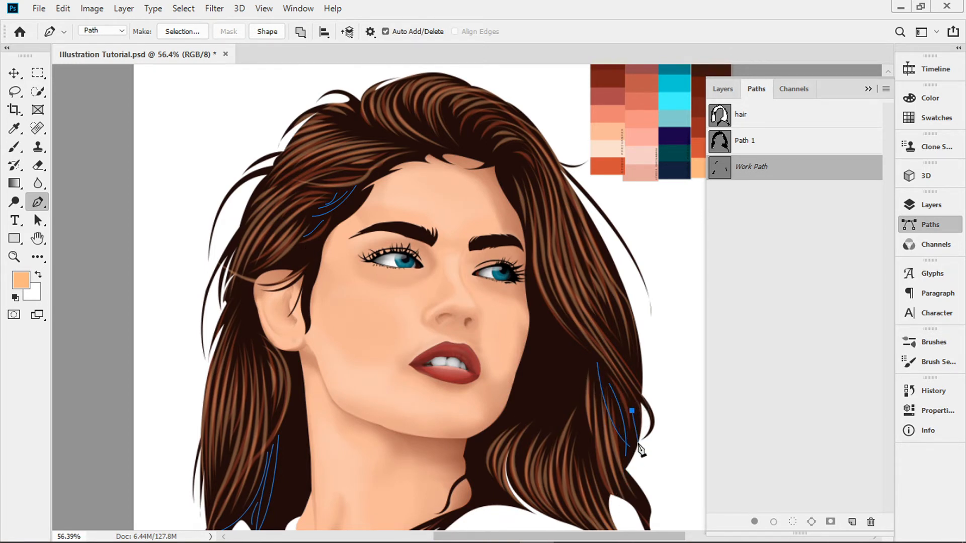
{"action": "left_click", "coordinate": [638, 449], "text": "ctrl"}
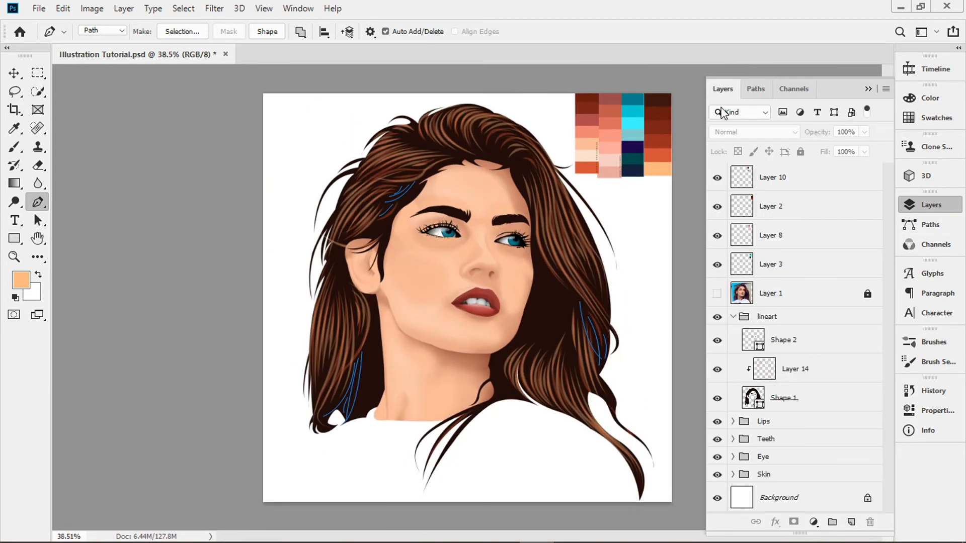
Stroke the new gap-filling paths on Layer 14 using Brush with Simulate Pressure.
{"action": "right_click", "coordinate": [456, 355]}
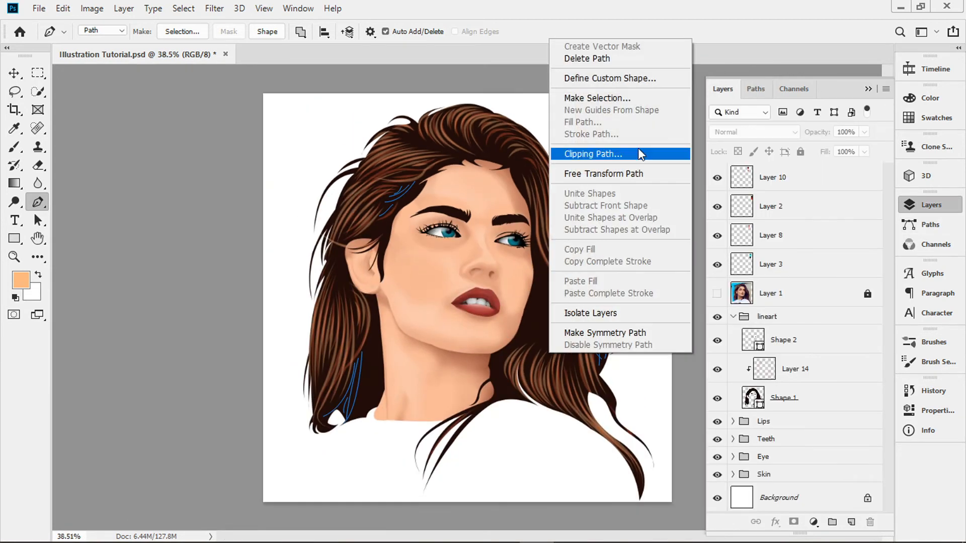
{"action": "left_click", "coordinate": [814, 345]}
{"action": "left_click", "coordinate": [811, 367]}
{"action": "right_click", "coordinate": [596, 332]}
{"action": "left_click", "coordinate": [624, 115]}
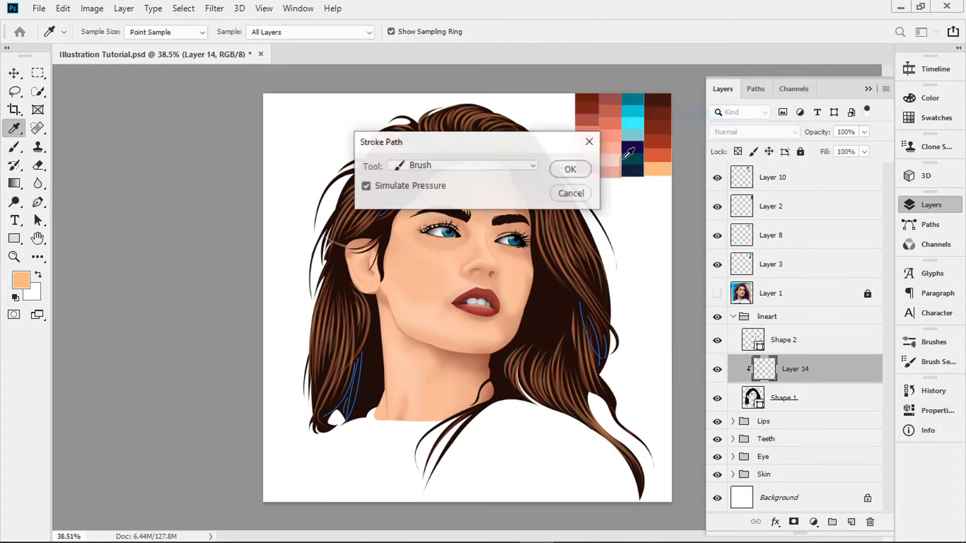
{"action": "left_click", "coordinate": [569, 168]}
Deselect the work path and view the stroked hair without path outlines.
{"action": "left_click", "coordinate": [759, 91]}
{"action": "left_click", "coordinate": [752, 342]}
{"action": "scroll", "coordinate": [456, 370], "scroll_direction": "down", "scroll_amount": 5}
{"action": "scroll", "coordinate": [457, 370], "scroll_direction": "up", "scroll_amount": 7}
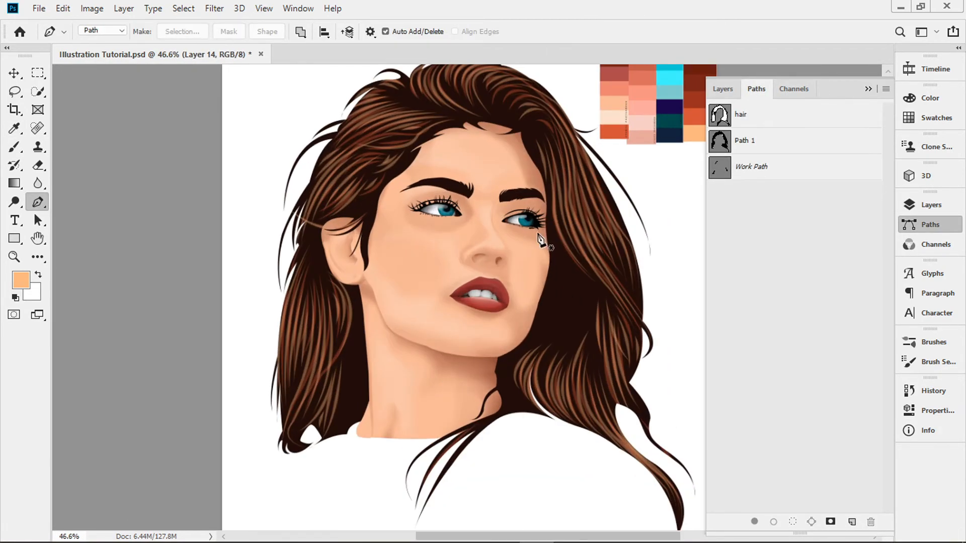
Show the layer stack and examine the stroked hair strands across the portrait.
{"action": "left_click_drag", "start_coordinate": [541, 237], "coordinate": [239, 237]}
{"action": "left_click", "coordinate": [723, 88]}
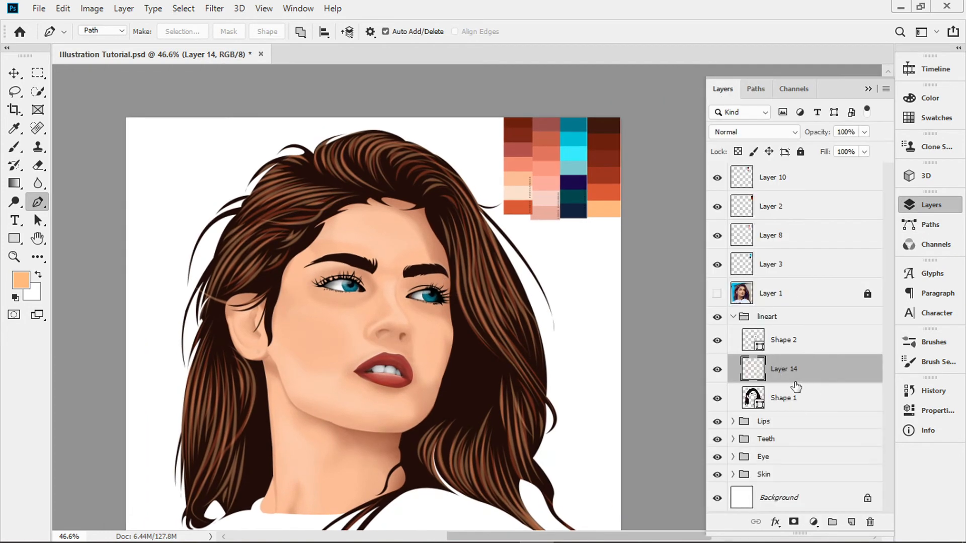
{"action": "scroll", "coordinate": [290, 328], "scroll_direction": "down", "scroll_amount": 4}
{"action": "scroll", "coordinate": [453, 309], "scroll_direction": "up", "scroll_amount": 4}
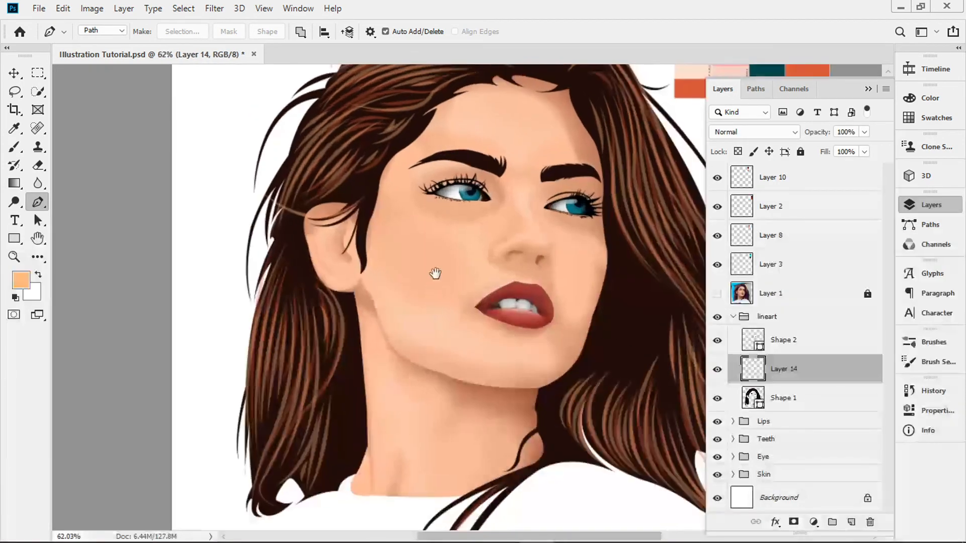
{"action": "left_click_drag", "start_coordinate": [435, 273], "coordinate": [390, 261]}
{"action": "scroll", "coordinate": [459, 399], "scroll_direction": "down", "scroll_amount": 2}
{"action": "scroll", "coordinate": [492, 388], "scroll_direction": "down", "scroll_amount": 3}
{"action": "scroll", "coordinate": [302, 232], "scroll_direction": "up", "scroll_amount": 3}
{"action": "scroll", "coordinate": [302, 232], "scroll_direction": "up", "scroll_amount": 1}
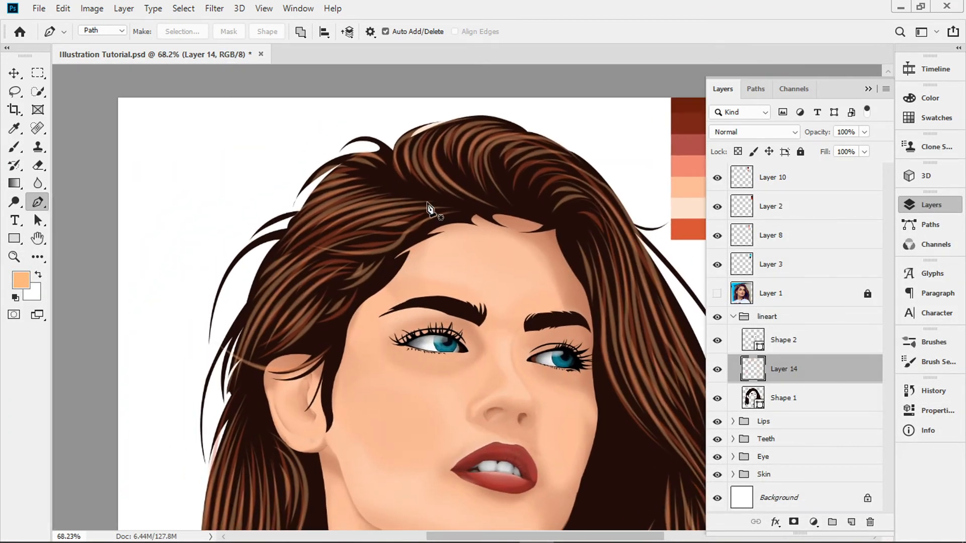
Trace long curved strand paths from the hair parting down the near-side hair toward the ear.
{"action": "left_click_drag", "start_coordinate": [432, 202], "coordinate": [410, 206]}
{"action": "left_click_drag", "start_coordinate": [224, 374], "coordinate": [222, 483]}
{"action": "left_click", "coordinate": [392, 196]}
{"action": "left_click_drag", "start_coordinate": [279, 259], "coordinate": [266, 277]}
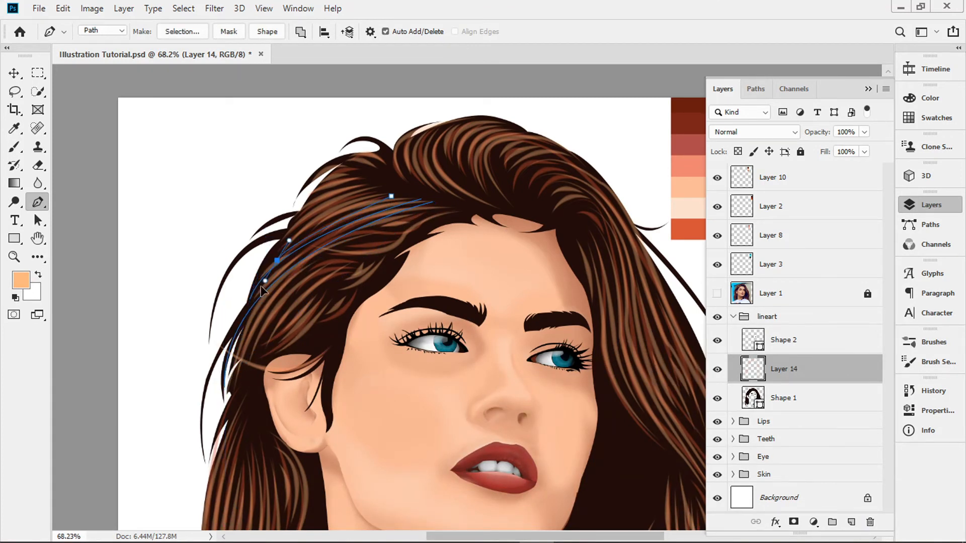
{"action": "key", "text": "Escape"}
{"action": "left_click", "coordinate": [373, 193]}
{"action": "key", "text": "Escape"}
Trace shorter strand paths along the near-side crown and its loose flyaway locks.
{"action": "left_click", "coordinate": [363, 184]}
{"action": "mouse_move", "coordinate": [289, 237]}
{"action": "left_mouse_down"}
{"action": "mouse_move", "coordinate": [269, 274]}
{"action": "mouse_move", "coordinate": [281, 256]}
{"action": "left_mouse_up"}
{"action": "left_click", "coordinate": [356, 177]}
{"action": "mouse_move", "coordinate": [308, 203]}
{"action": "left_mouse_down"}
{"action": "mouse_move", "coordinate": [290, 223]}
{"action": "mouse_move", "coordinate": [295, 198]}
{"action": "mouse_move", "coordinate": [272, 222]}
{"action": "left_mouse_up"}
{"action": "key", "text": "Escape"}
{"action": "left_click", "coordinate": [357, 171]}
{"action": "key", "text": "Escape"}
{"action": "left_click", "coordinate": [389, 151]}
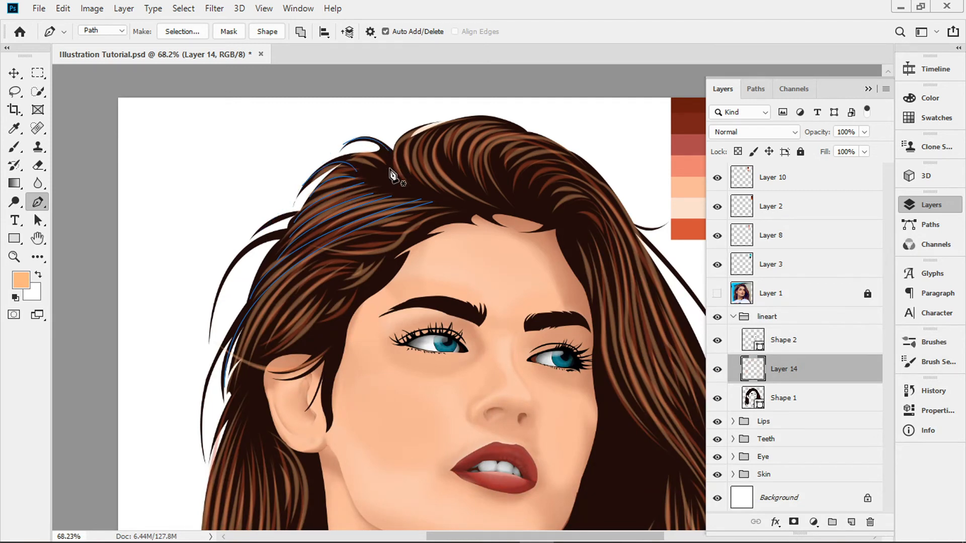
Set the foreground colour to dark rust red and stroke the new crown paths on Layer 14 using Brush with Simulate Pressure.
{"action": "scroll", "coordinate": [455, 151], "scroll_direction": "down", "scroll_amount": 3}
{"action": "key", "text": "i"}
{"action": "left_click", "coordinate": [21, 280]}
{"action": "right_click", "coordinate": [389, 146]}
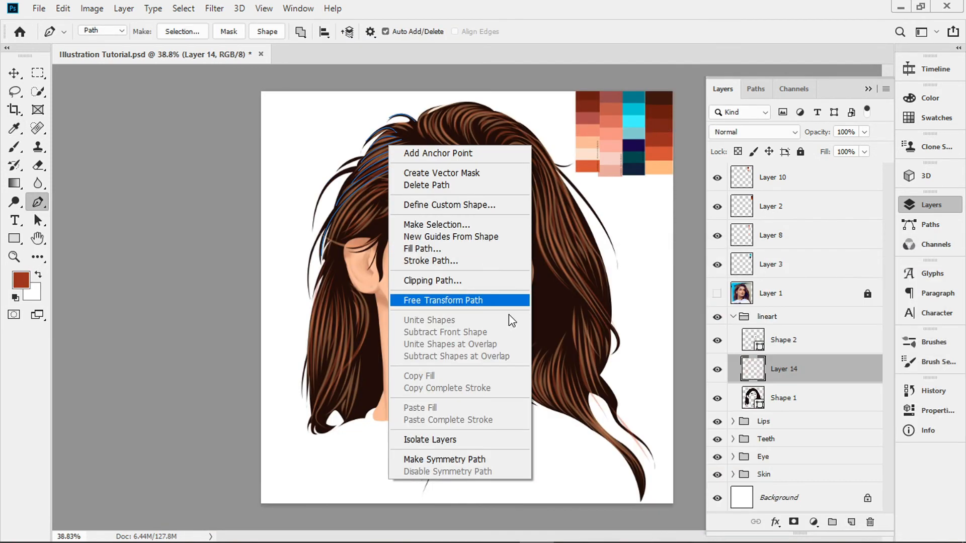
{"action": "left_click", "coordinate": [447, 262]}
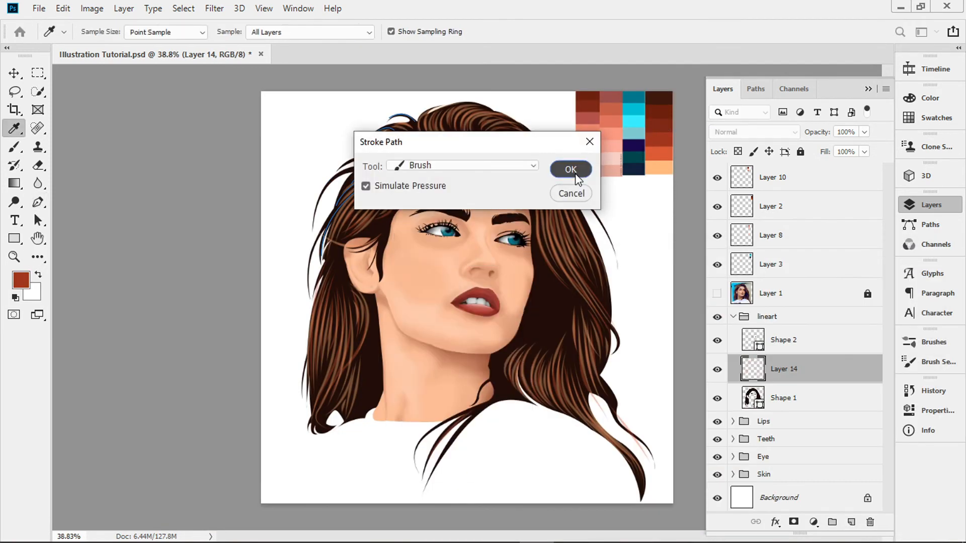
{"action": "left_click", "coordinate": [574, 175]}
Stroke the same crown paths a second time with the Brush, then dismiss the path outlines.
{"action": "right_click", "coordinate": [421, 159]}
{"action": "left_click", "coordinate": [474, 274]}
{"action": "left_click", "coordinate": [569, 172]}
{"action": "key", "text": "Escape"}
{"action": "scroll", "coordinate": [410, 183], "scroll_direction": "up", "scroll_amount": 3}
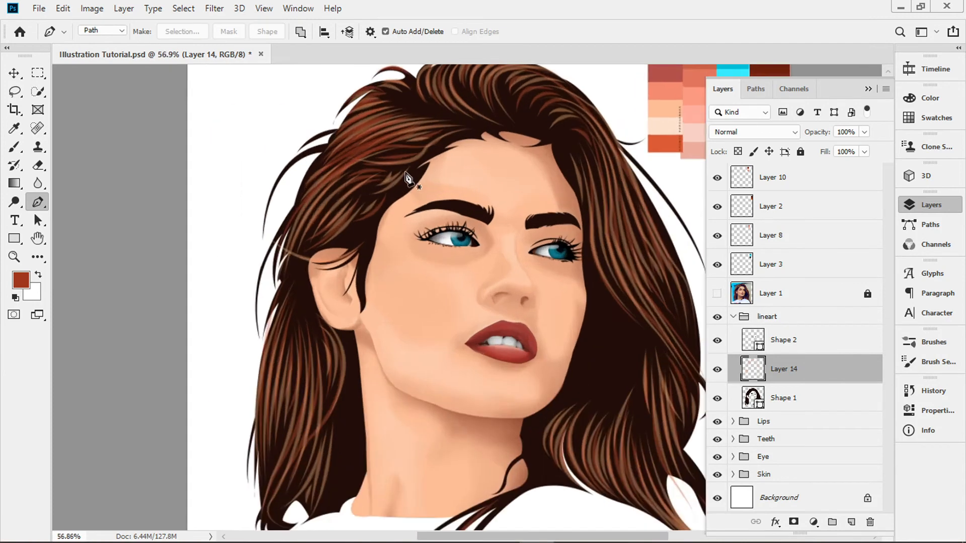
Trace strand paths along the thin loose locks falling over the shoulder below the neck.
{"action": "scroll", "coordinate": [434, 171], "scroll_direction": "down", "scroll_amount": 3}
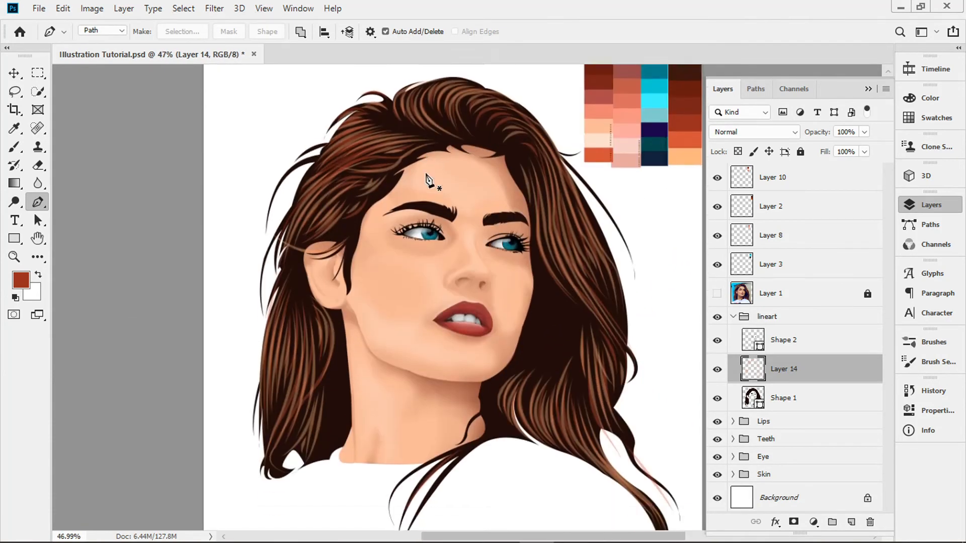
{"action": "scroll", "coordinate": [463, 339], "scroll_direction": "up", "scroll_amount": 3}
{"action": "left_click_drag", "start_coordinate": [483, 358], "coordinate": [473, 236]}
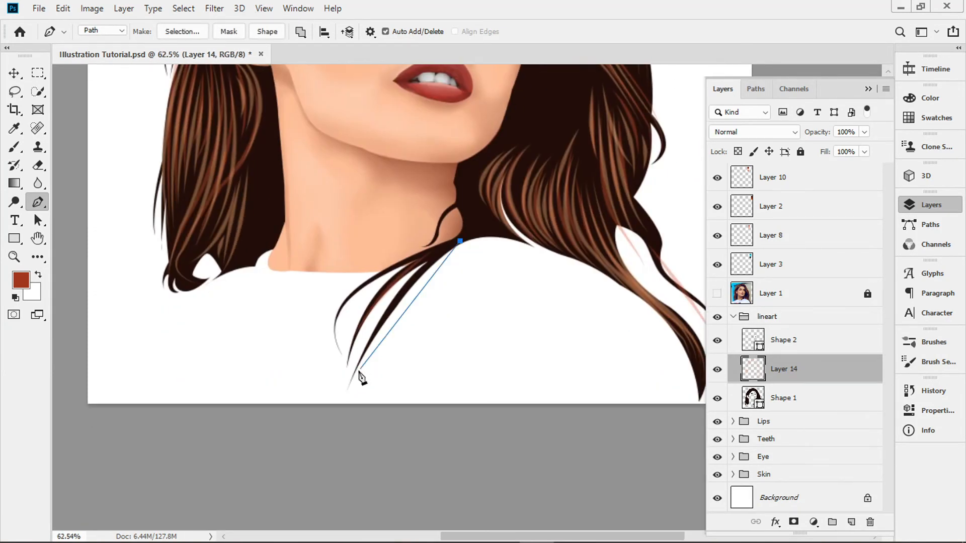
{"action": "left_click", "coordinate": [459, 242]}
{"action": "left_click_drag", "start_coordinate": [349, 385], "coordinate": [341, 438]}
{"action": "left_click", "coordinate": [448, 246]}
{"action": "left_click", "coordinate": [334, 331]}
{"action": "left_click_drag", "start_coordinate": [335, 330], "coordinate": [330, 390]}
{"action": "key", "text": "Escape"}
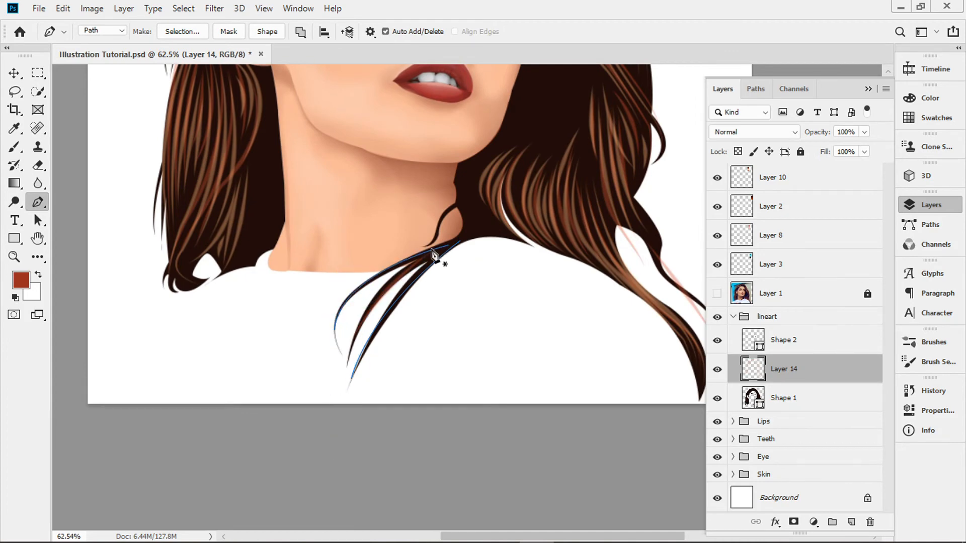
{"action": "left_click", "coordinate": [433, 254]}
{"action": "left_click_drag", "start_coordinate": [365, 319], "coordinate": [346, 349]}
{"action": "key", "text": "Escape"}
Stroke the loose-lock paths on Layer 14 in dark rust red with the Brush and dismiss the path outlines.
{"action": "right_click", "coordinate": [500, 215]}
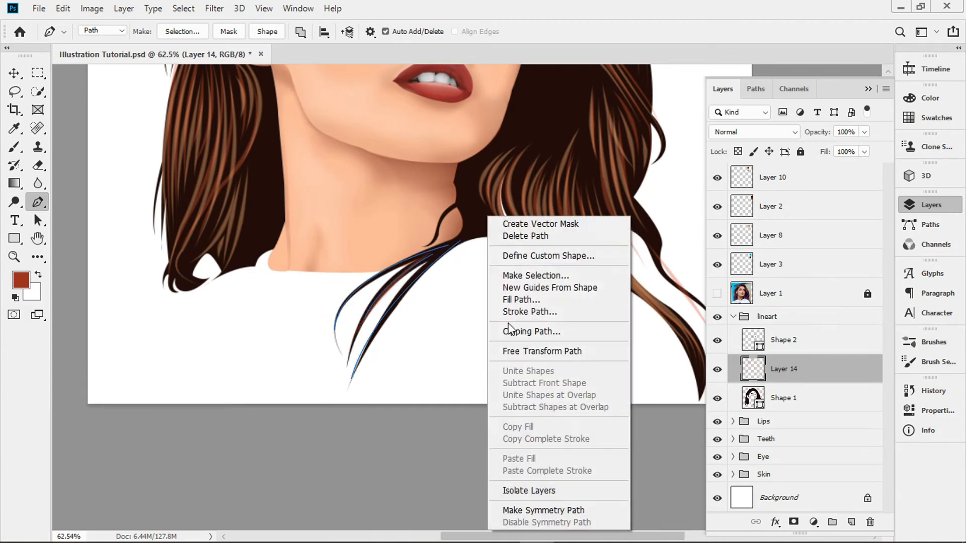
{"action": "left_click", "coordinate": [514, 311]}
{"action": "key", "text": "Return"}
{"action": "key", "text": "Return"}
Examine the whole portrait with the stroked loose locks at different magnifications.
{"action": "scroll", "coordinate": [490, 286], "scroll_direction": "down", "scroll_amount": 7}
{"action": "scroll", "coordinate": [487, 286], "scroll_direction": "up", "scroll_amount": 1}
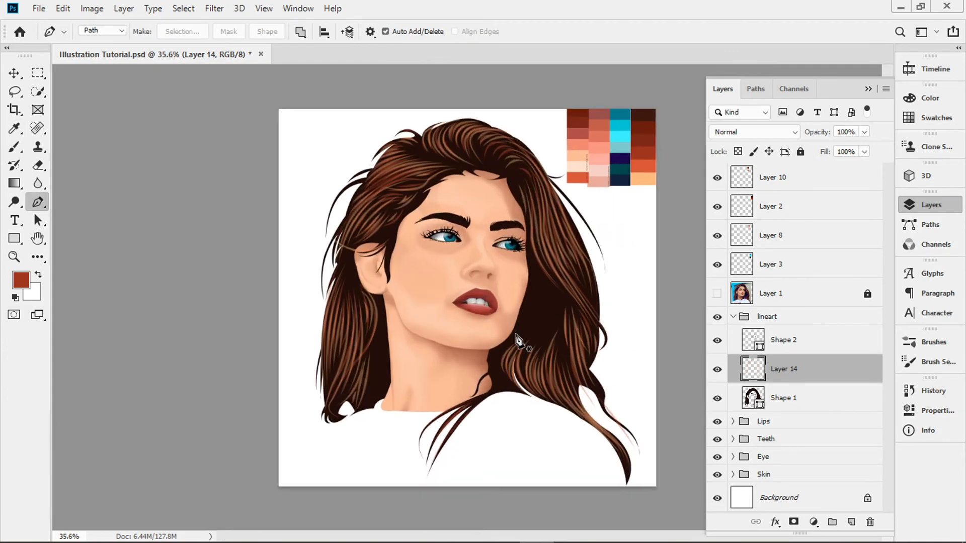
{"action": "scroll", "coordinate": [518, 342], "scroll_direction": "down", "scroll_amount": 3}
{"action": "scroll", "coordinate": [518, 343], "scroll_direction": "up", "scroll_amount": 3}
{"action": "scroll", "coordinate": [518, 343], "scroll_direction": "down", "scroll_amount": 1}
{"action": "scroll", "coordinate": [519, 342], "scroll_direction": "up", "scroll_amount": 2}
{"action": "scroll", "coordinate": [518, 343], "scroll_direction": "down", "scroll_amount": 1}
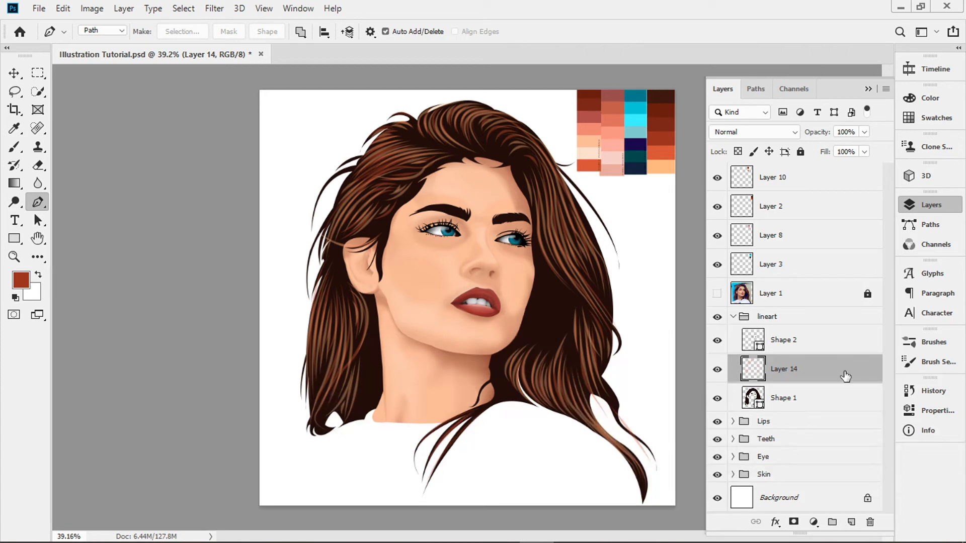
Apply a Color Overlay to Layer 14 using the rust red #992d20 sampled from the palette.
{"action": "double_click", "coordinate": [825, 368]}
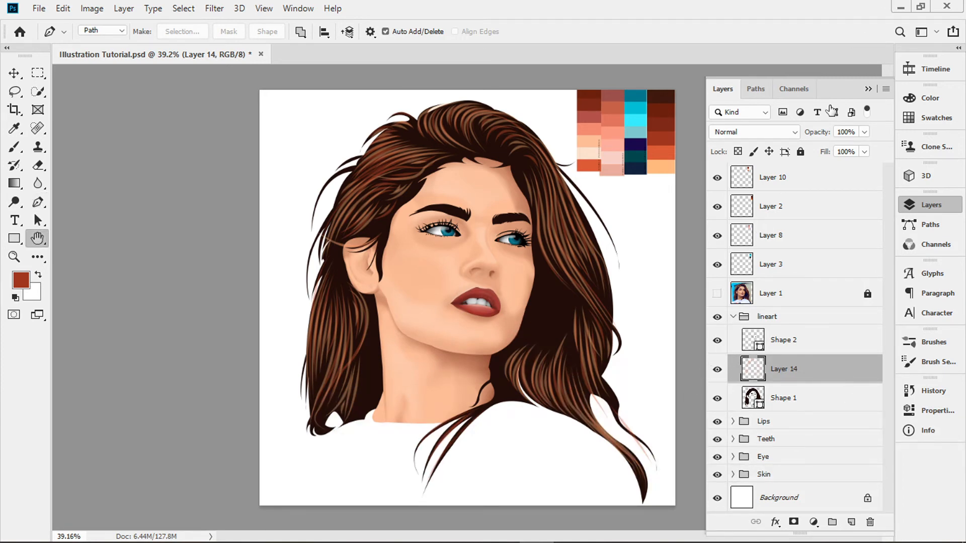
{"action": "left_click_drag", "start_coordinate": [505, 48], "coordinate": [930, 161]}
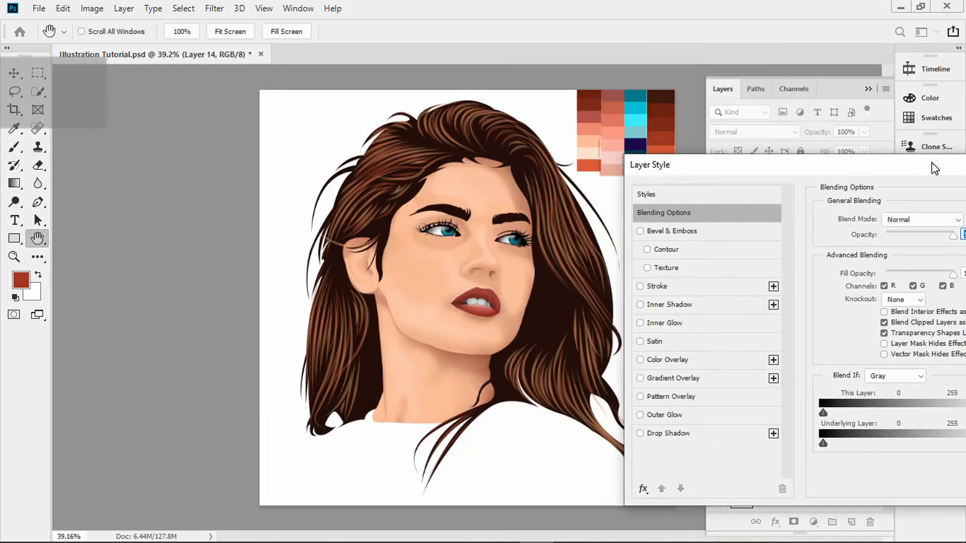
{"action": "left_click", "coordinate": [666, 359]}
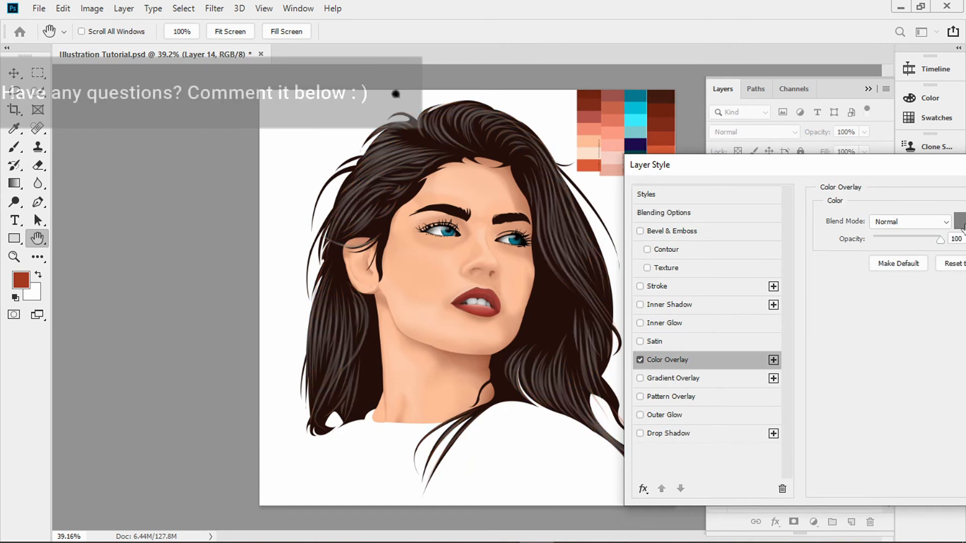
{"action": "left_click", "coordinate": [959, 221]}
{"action": "left_click", "coordinate": [663, 143]}
{"action": "left_click", "coordinate": [663, 143]}
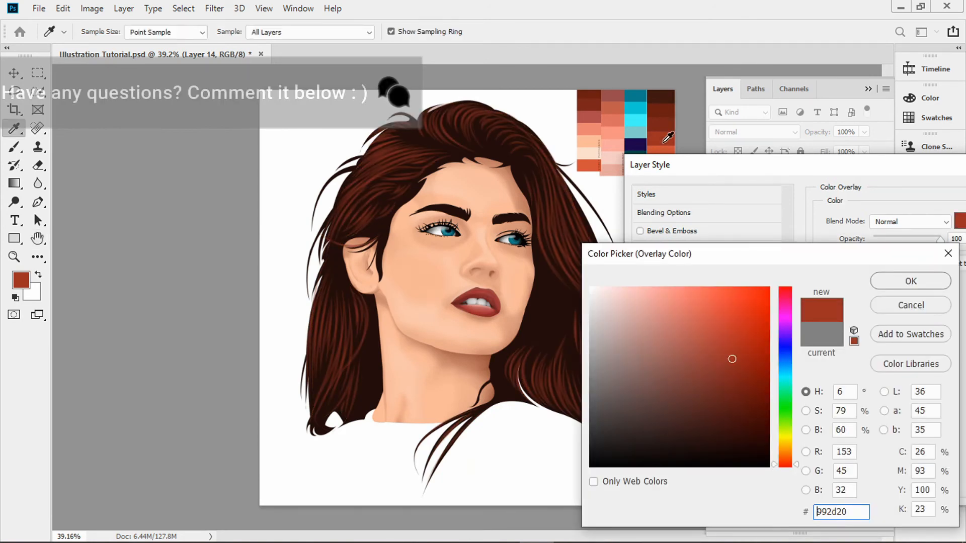
{"action": "left_click_drag", "start_coordinate": [664, 255], "coordinate": [511, 253]}
{"action": "left_click", "coordinate": [729, 278]}
{"action": "left_click_drag", "start_coordinate": [789, 180], "coordinate": [528, 219]}
{"action": "left_click", "coordinate": [863, 239]}
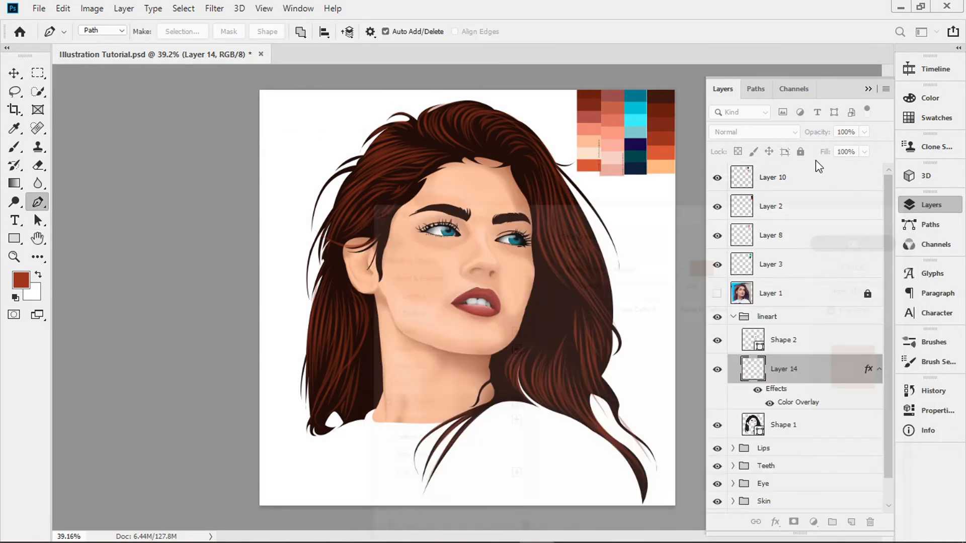
Activate Path 1 and add a new layer above Layer 14.
{"action": "left_click", "coordinate": [757, 89]}
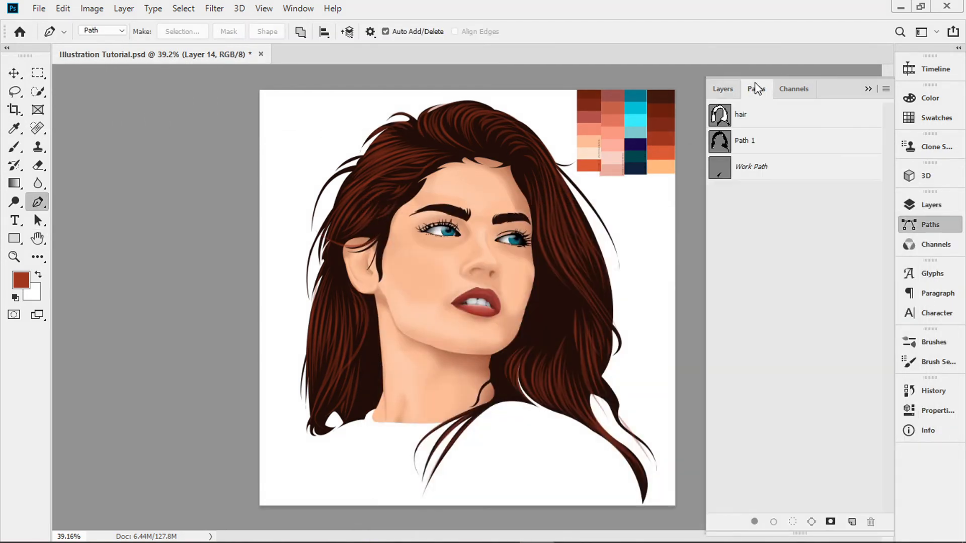
{"action": "left_click", "coordinate": [757, 151]}
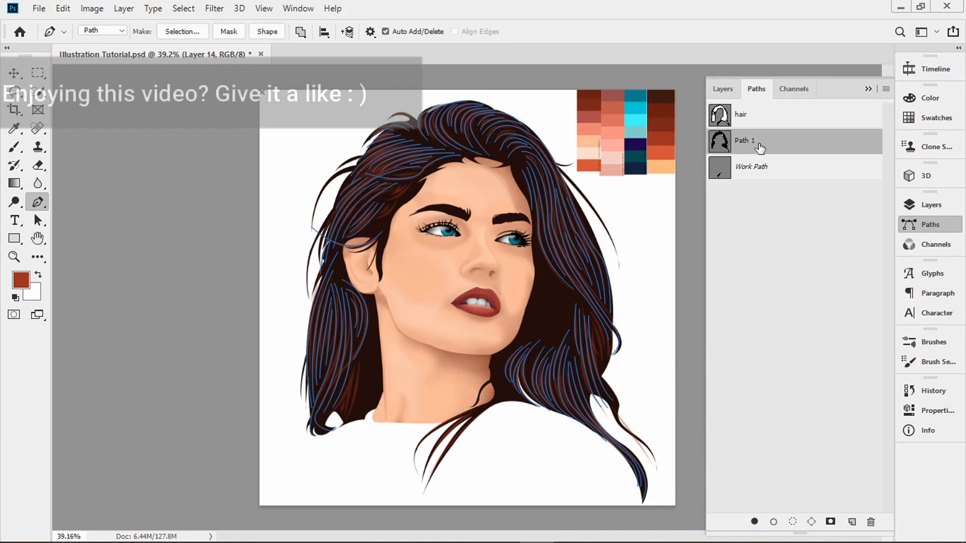
{"action": "left_click", "coordinate": [725, 90]}
{"action": "left_click", "coordinate": [851, 521]}
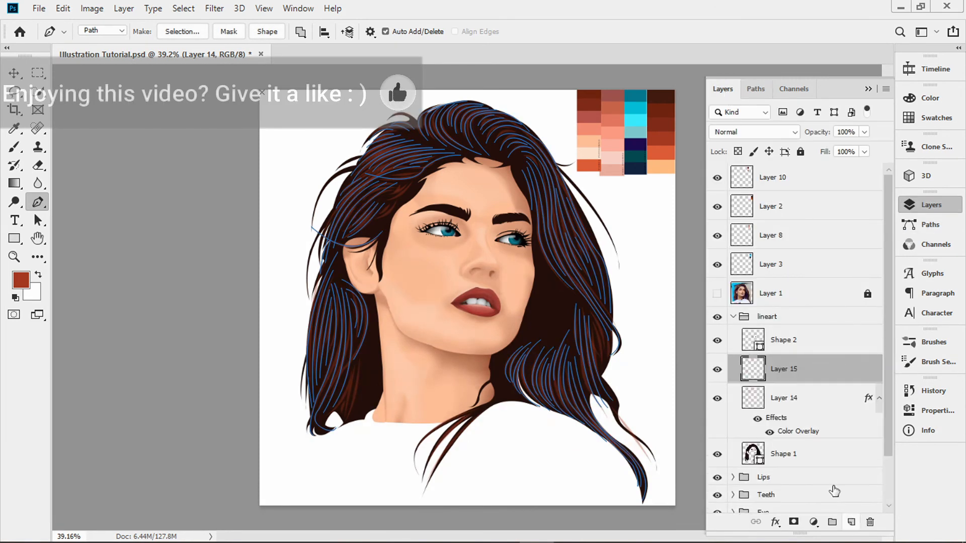
Try stroking Path 1 on Layer 15 in light peach using Brush with Simulate Pressure.
{"action": "right_click", "coordinate": [555, 230]}
{"action": "left_click", "coordinate": [603, 324]}
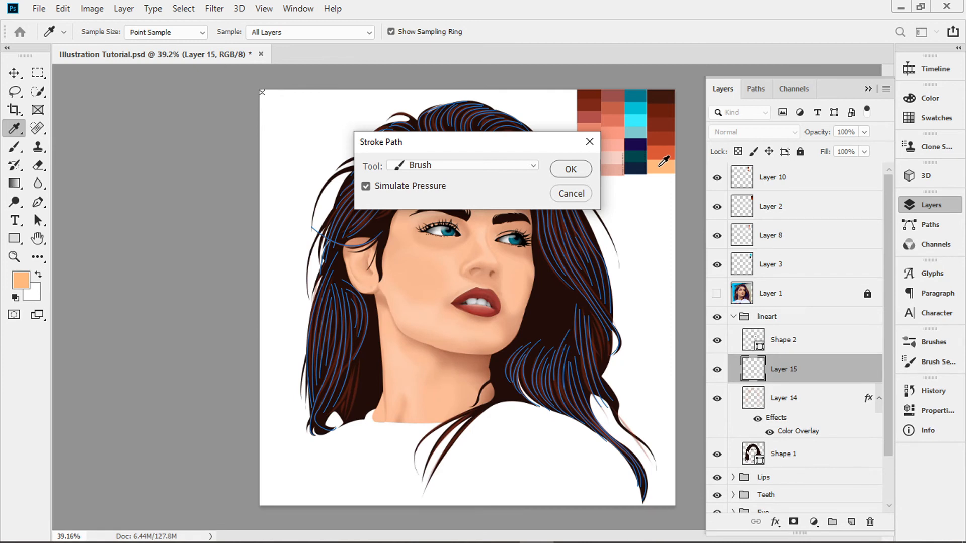
{"action": "left_click", "coordinate": [566, 176]}
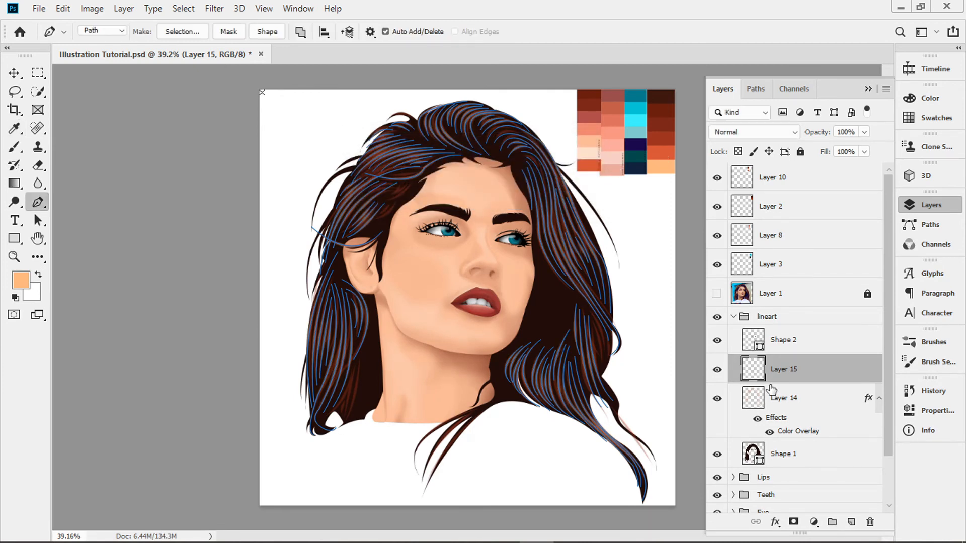
{"action": "key", "text": "Return"}
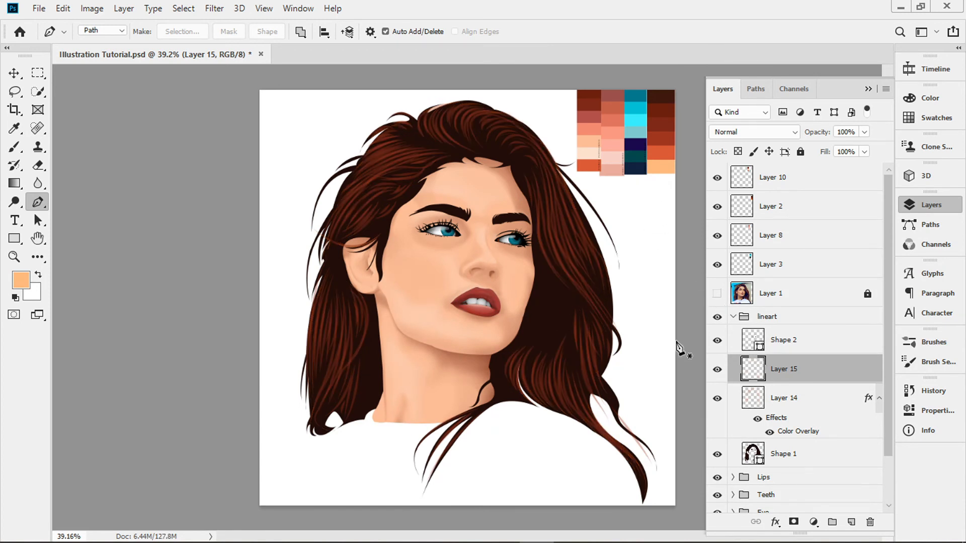
Stroke Path 1 on Layer 15 in the palette's orange using Brush with Simulate Pressure, then dismiss the path outlines.
{"action": "right_click", "coordinate": [608, 271]}
{"action": "left_click", "coordinate": [760, 89]}
{"action": "left_click", "coordinate": [760, 89]}
{"action": "right_click", "coordinate": [505, 231]}
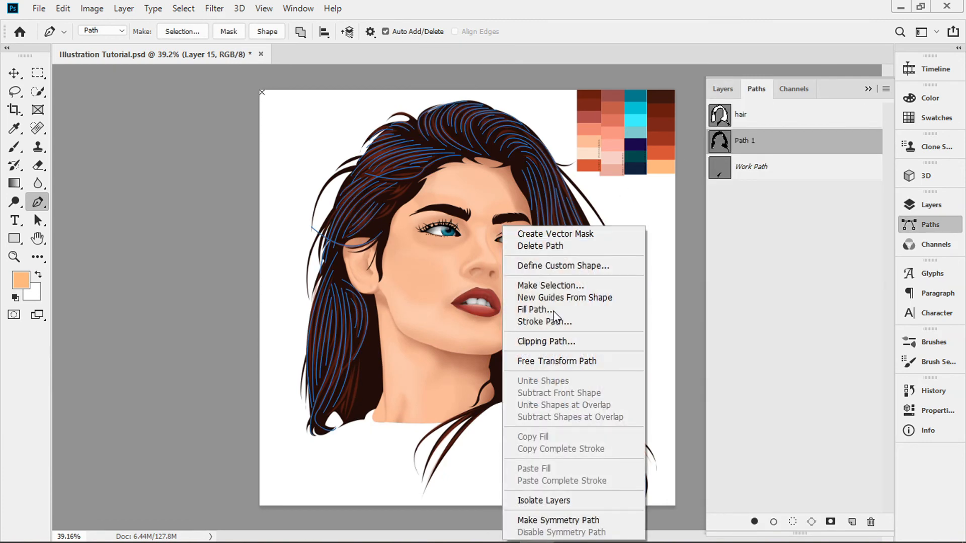
{"action": "left_click", "coordinate": [548, 322]}
{"action": "left_click", "coordinate": [662, 150]}
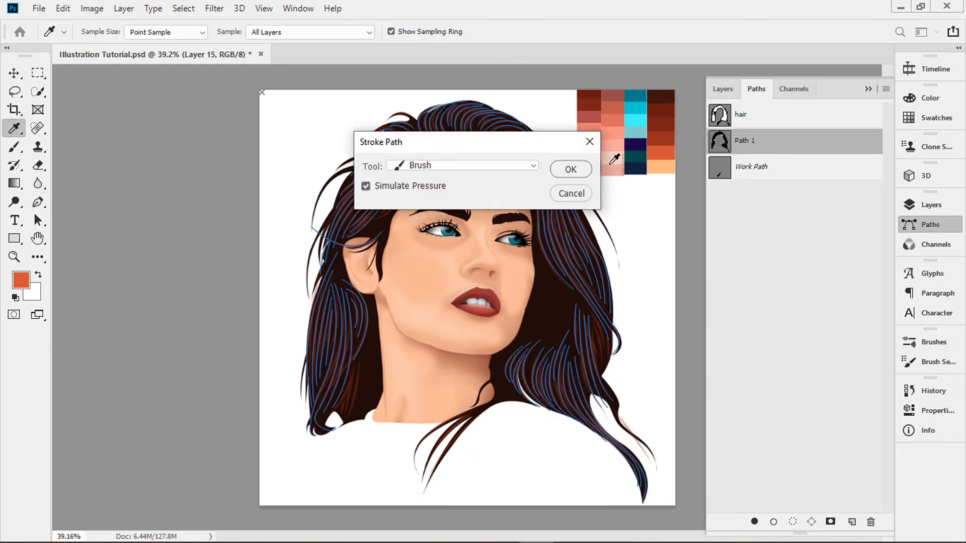
{"action": "left_click", "coordinate": [567, 175]}
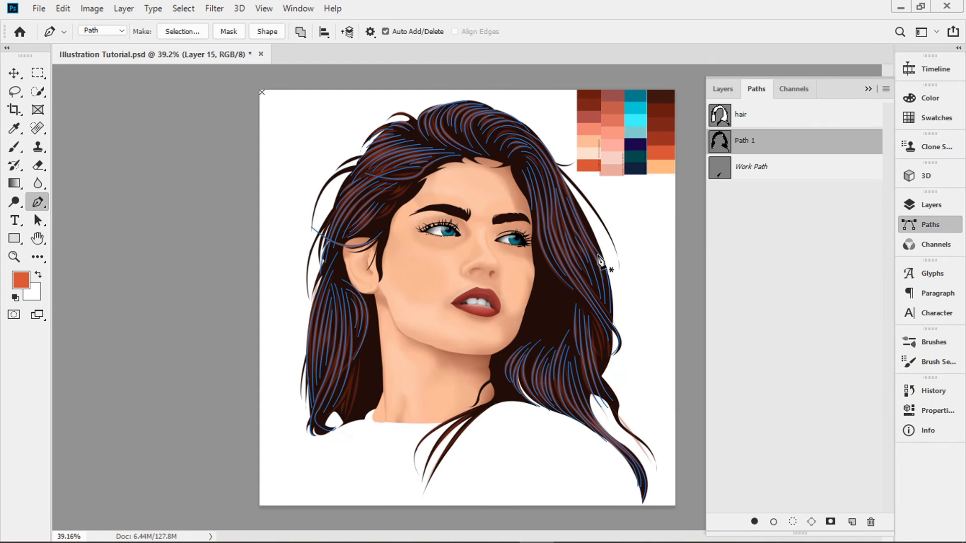
{"action": "key", "text": "Return"}
Reduce the opacity of Layer 15 to 68%.
{"action": "scroll", "coordinate": [499, 344], "scroll_direction": "down", "scroll_amount": 2}
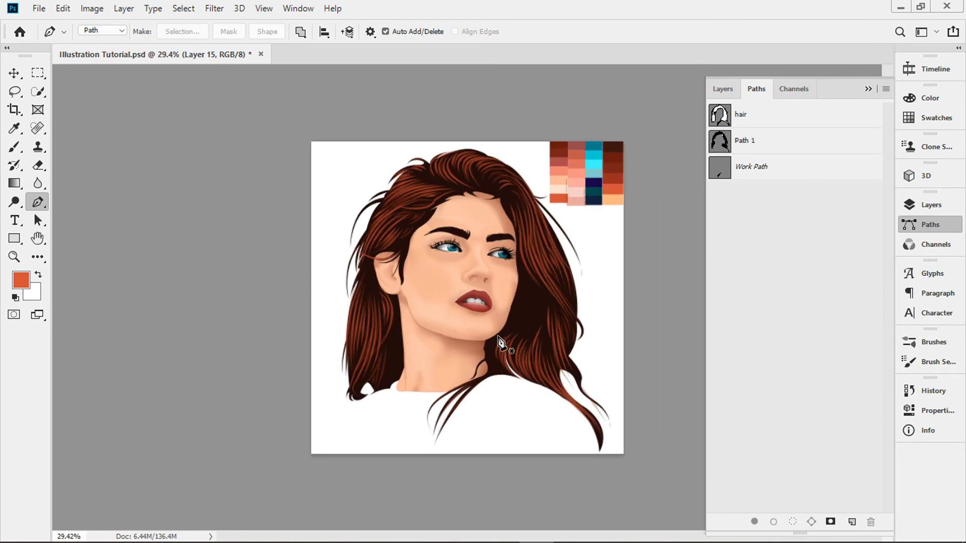
{"action": "scroll", "coordinate": [500, 343], "scroll_direction": "down", "scroll_amount": 1}
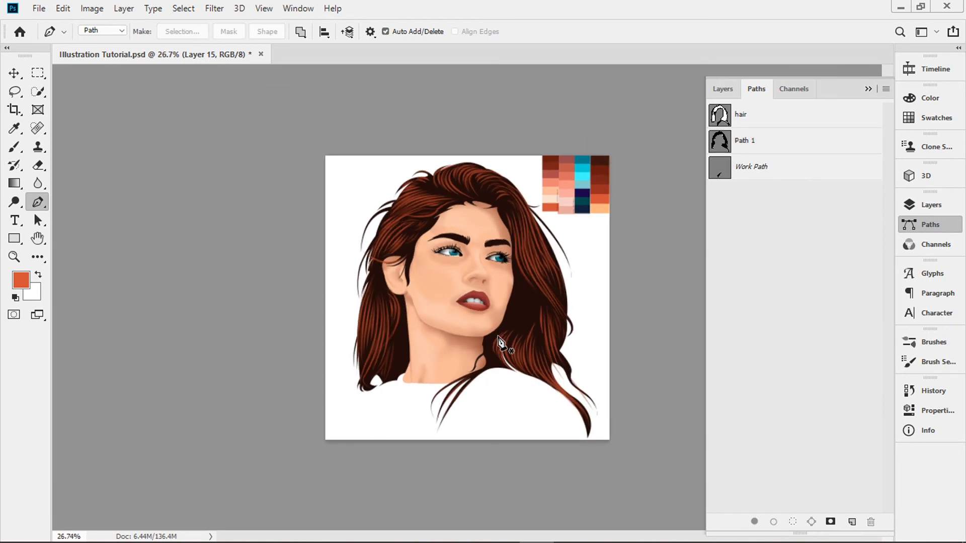
{"action": "scroll", "coordinate": [500, 343], "scroll_direction": "down", "scroll_amount": 1}
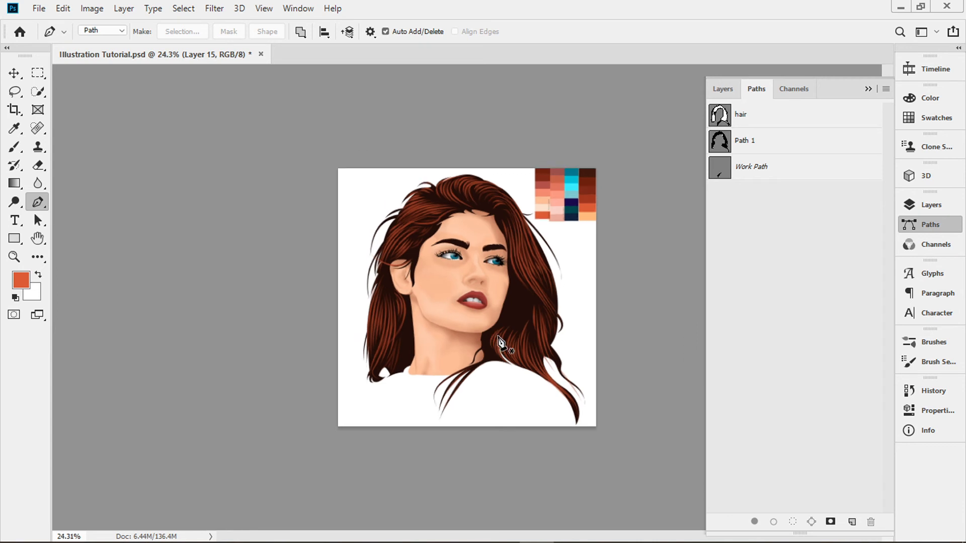
{"action": "left_click", "coordinate": [723, 90]}
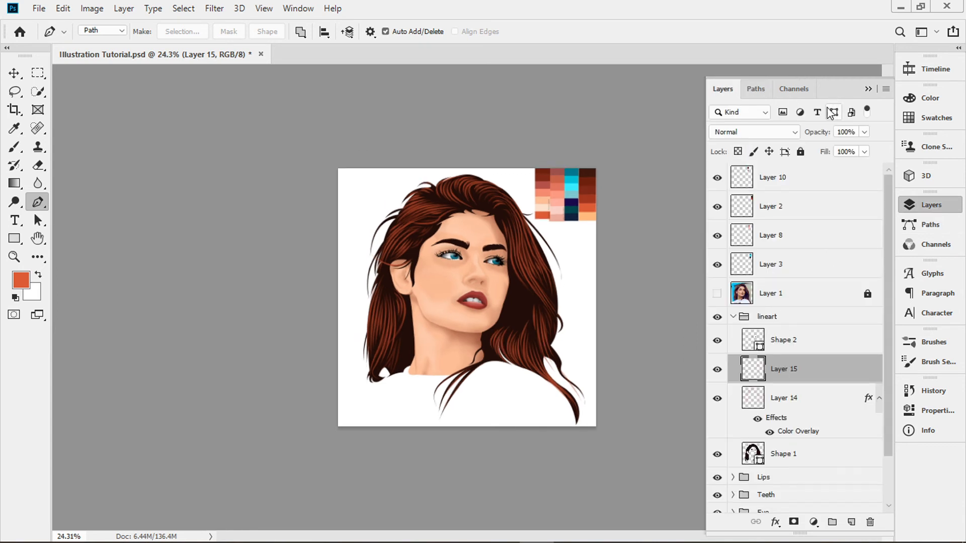
{"action": "left_click_drag", "start_coordinate": [818, 134], "coordinate": [804, 135]}
{"action": "scroll", "coordinate": [525, 299], "scroll_direction": "down", "scroll_amount": 1}
{"action": "scroll", "coordinate": [525, 298], "scroll_direction": "up", "scroll_amount": 2}
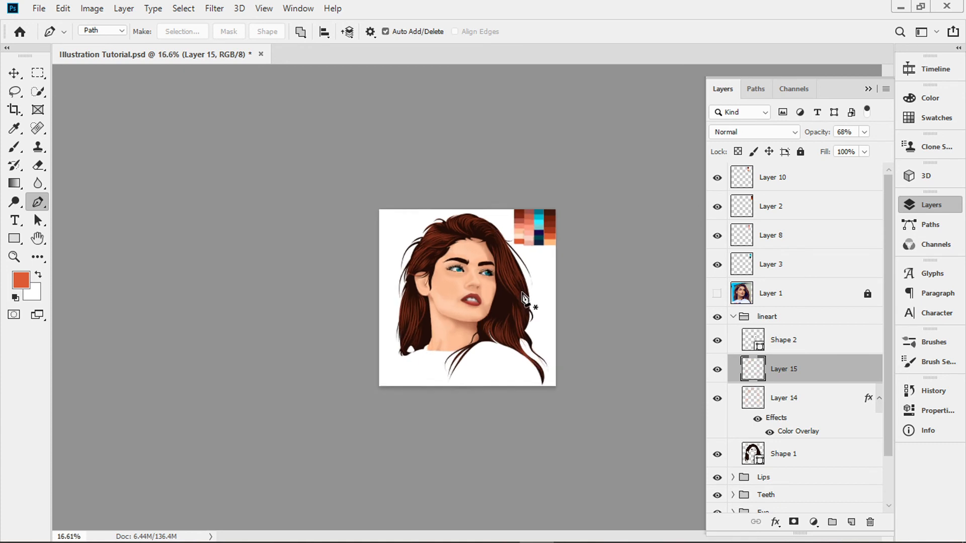
{"action": "scroll", "coordinate": [525, 299], "scroll_direction": "up", "scroll_amount": 3}
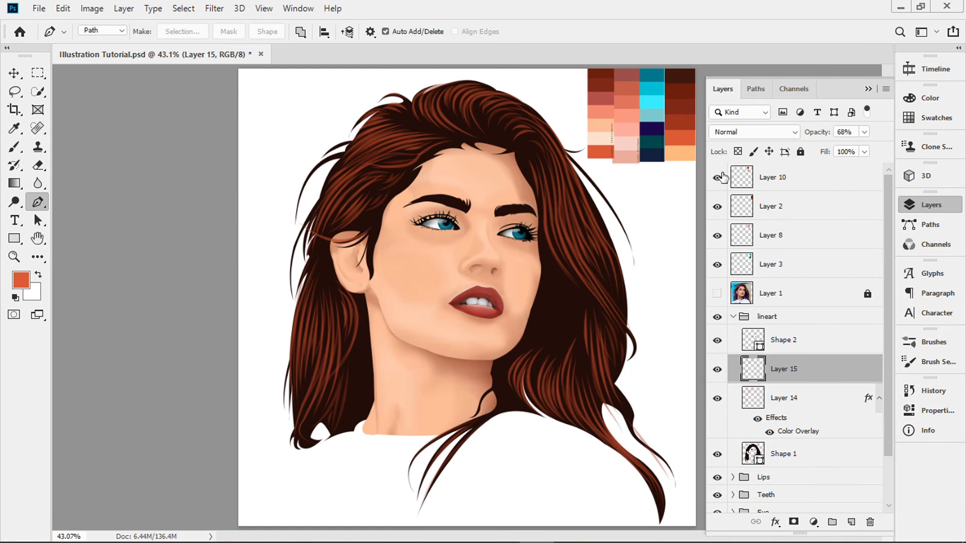
Hide the palette swatch layers Layer 10, Layer 2, Layer 8 and Layer 3, and review the finished portrait.
{"action": "left_click", "coordinate": [718, 265]}
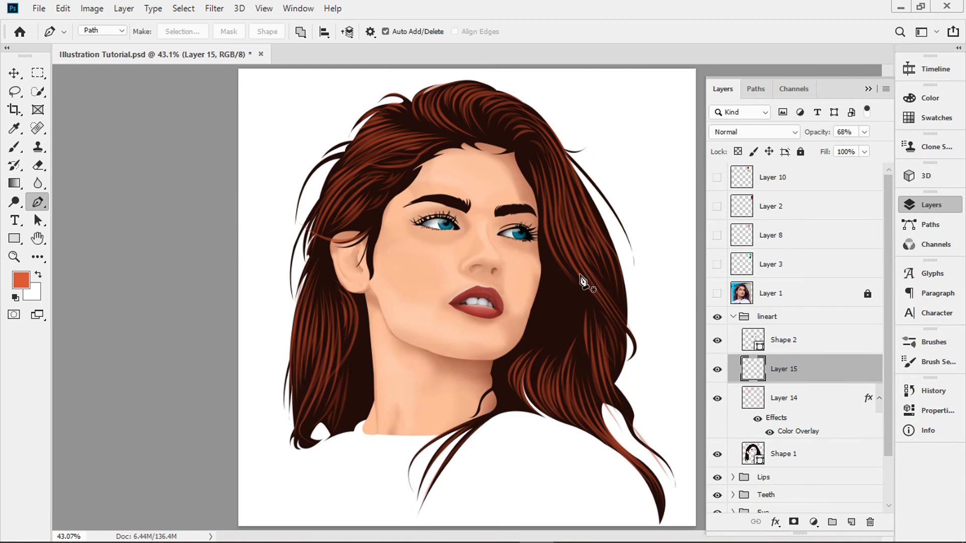
{"action": "scroll", "coordinate": [623, 304], "scroll_direction": "down", "scroll_amount": 2}
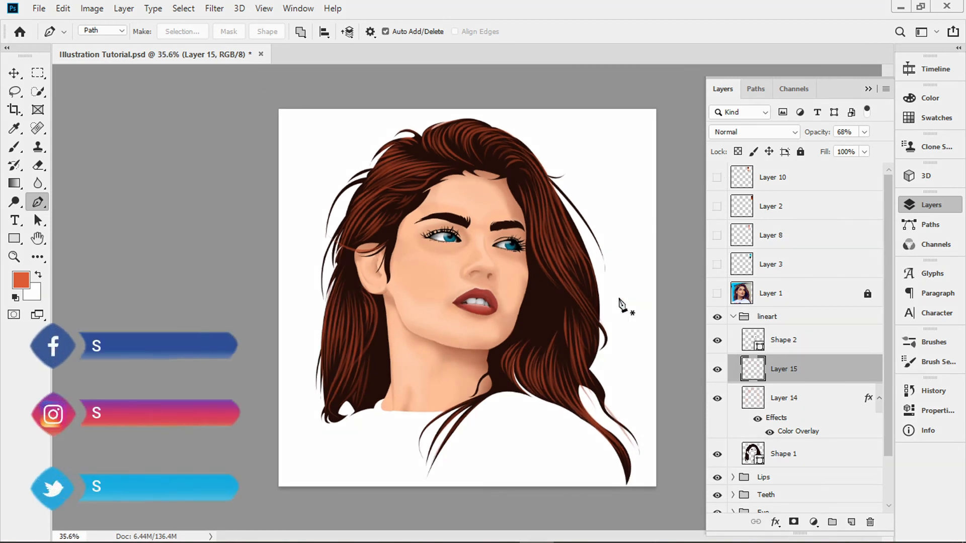
{"action": "scroll", "coordinate": [622, 305], "scroll_direction": "down", "scroll_amount": 1}
{"action": "scroll", "coordinate": [622, 304], "scroll_direction": "up", "scroll_amount": 2}
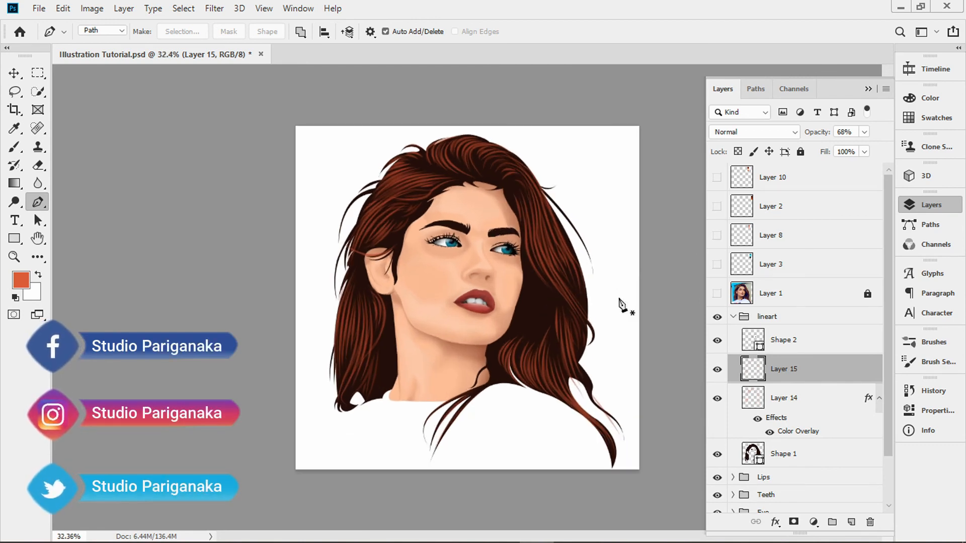
{"action": "scroll", "coordinate": [622, 305], "scroll_direction": "up", "scroll_amount": 1}
{"action": "scroll", "coordinate": [622, 304], "scroll_direction": "down", "scroll_amount": 3}
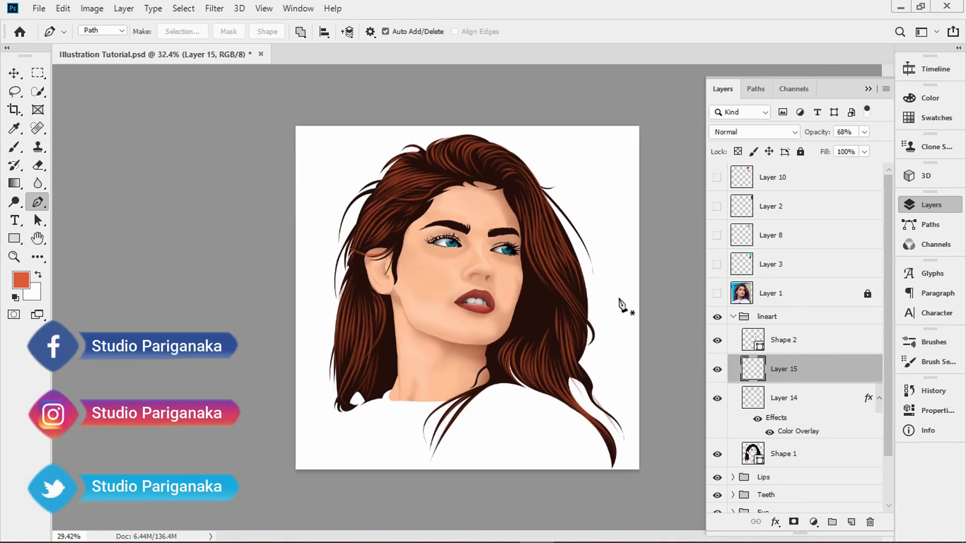
{"action": "scroll", "coordinate": [622, 305], "scroll_direction": "up", "scroll_amount": 2}
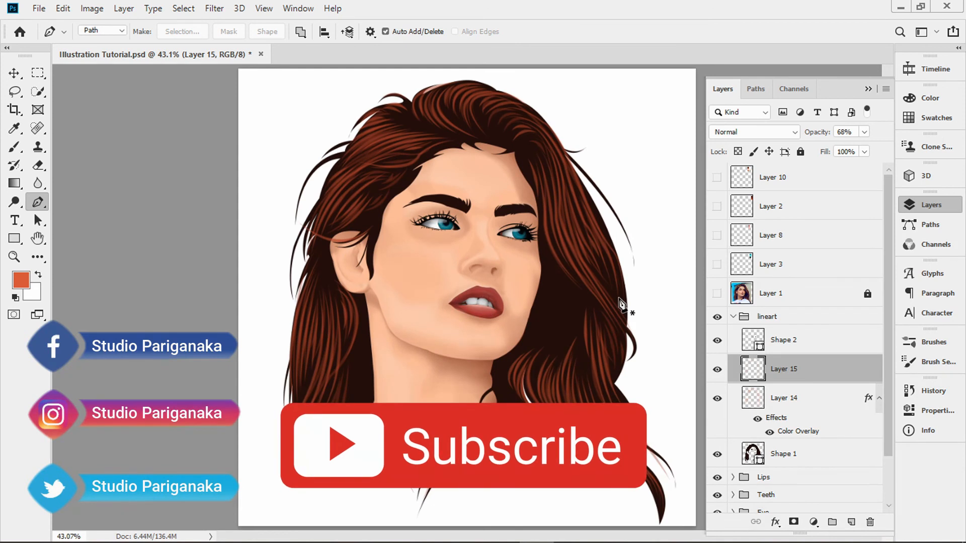